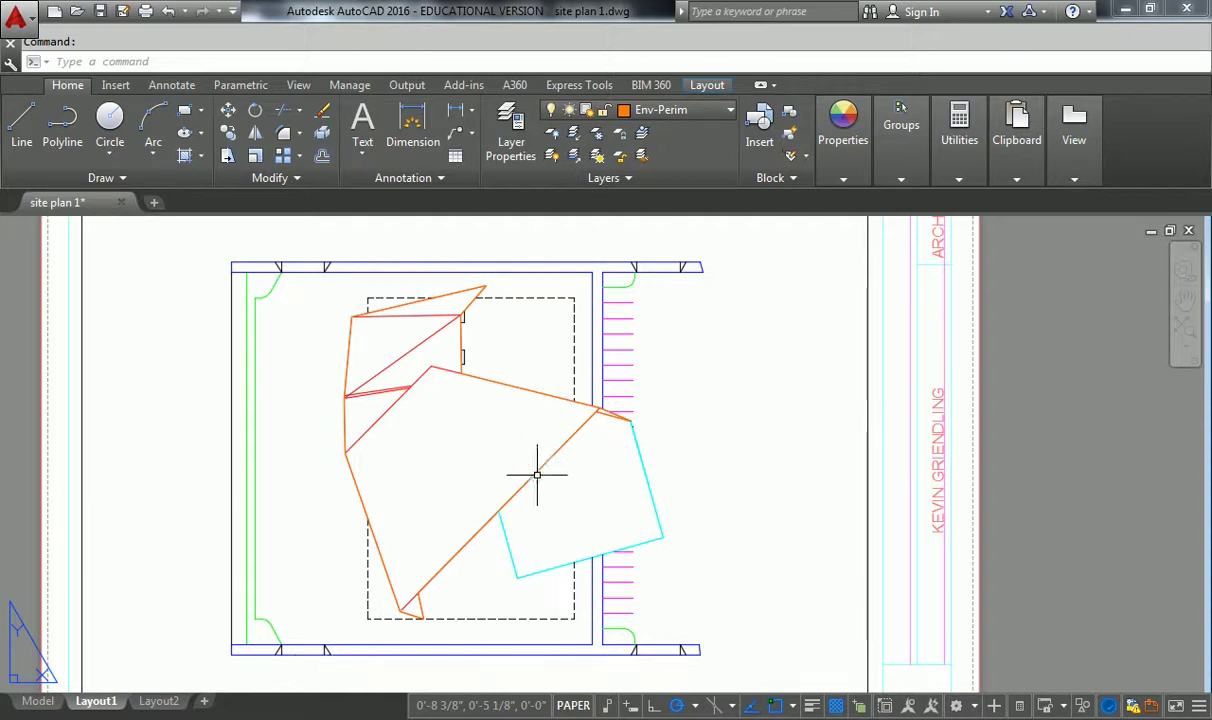
# Switch to Google Chrome and search Google for "building section"
pyautogui.hotkey('alt', 'Tab')
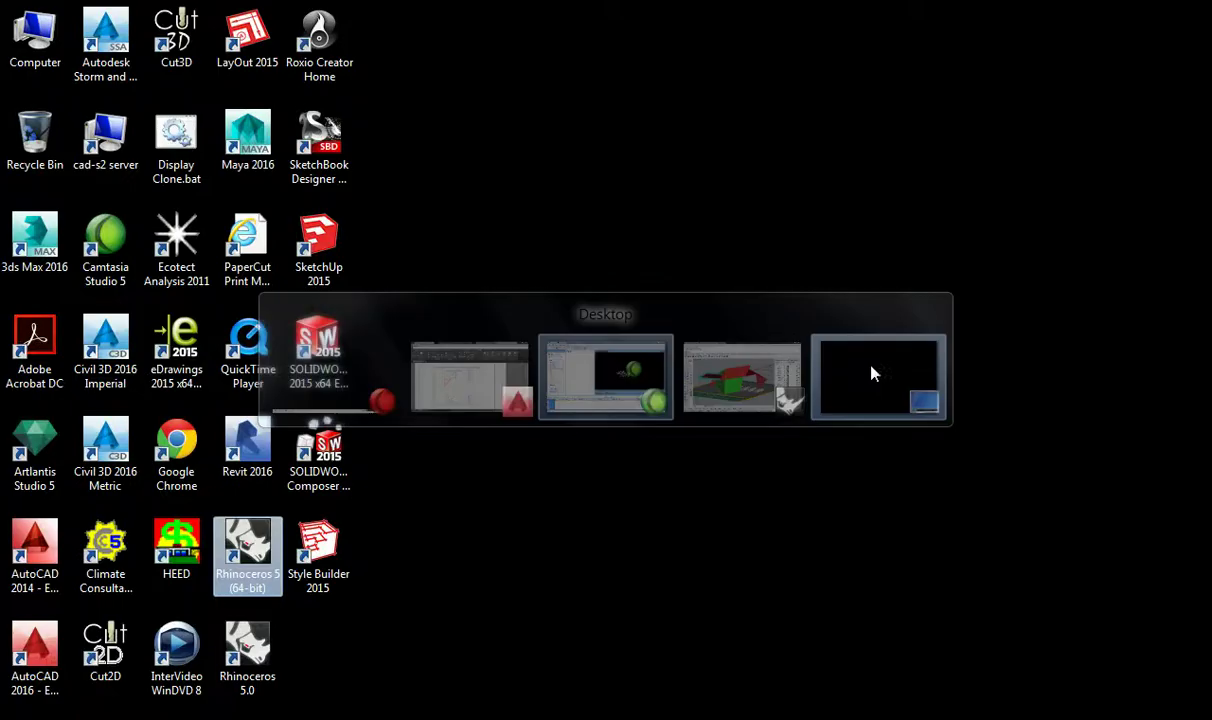
pyautogui.click(847, 379)
pyautogui.press('super')
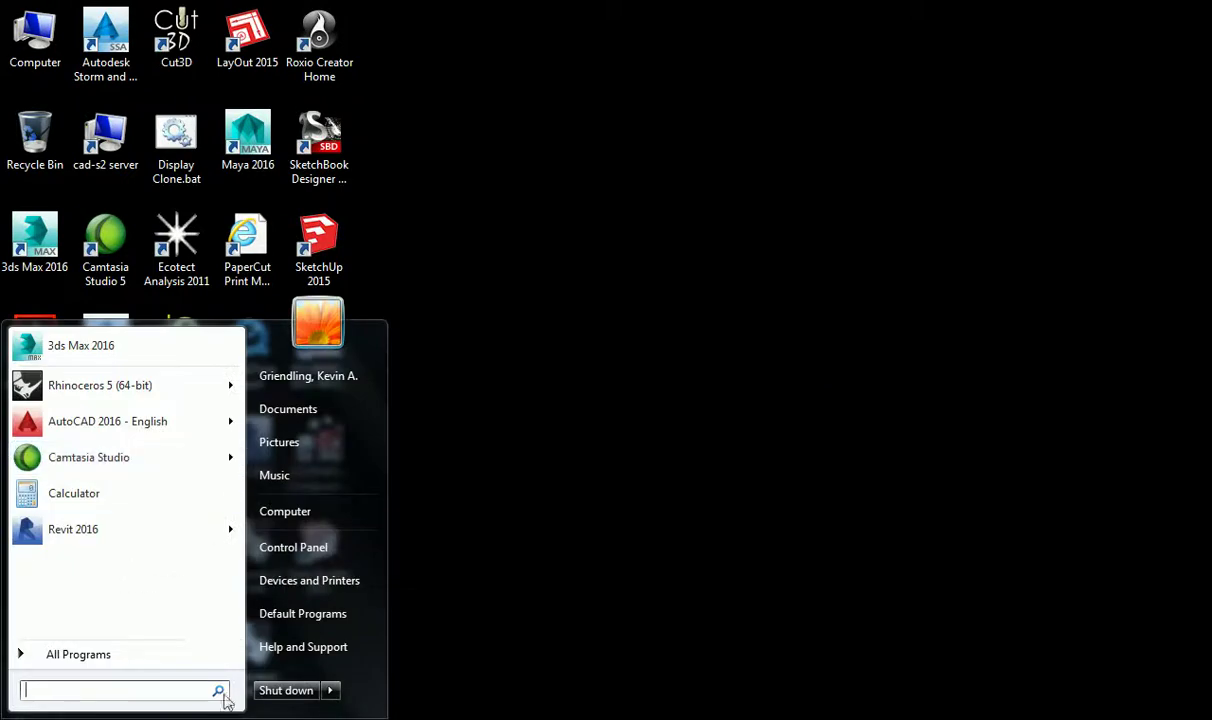
pyautogui.press('super')
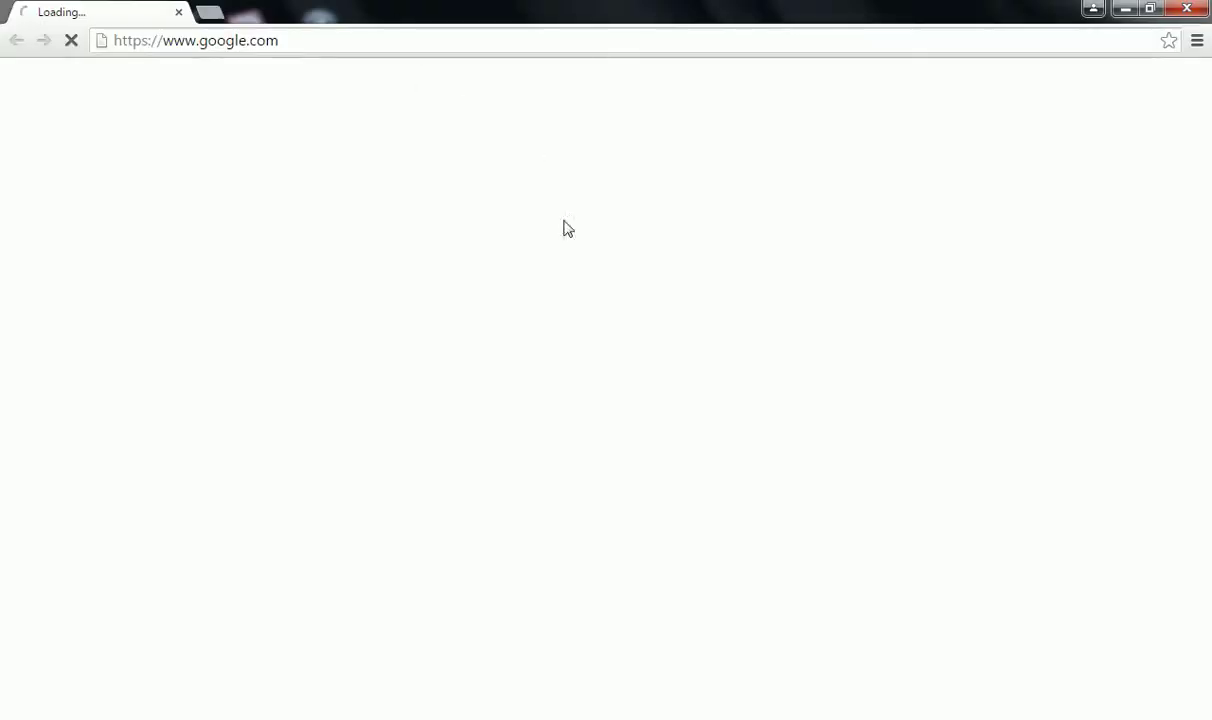
pyautogui.click(549, 379)
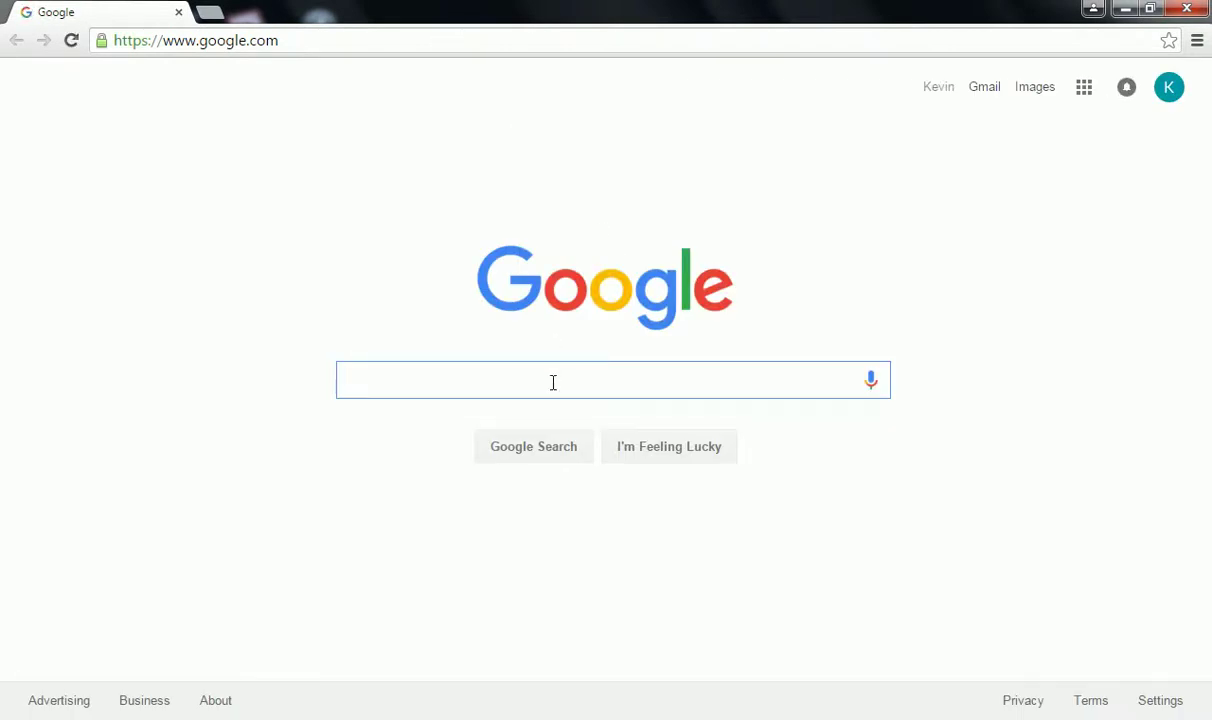
pyautogui.write('building section')
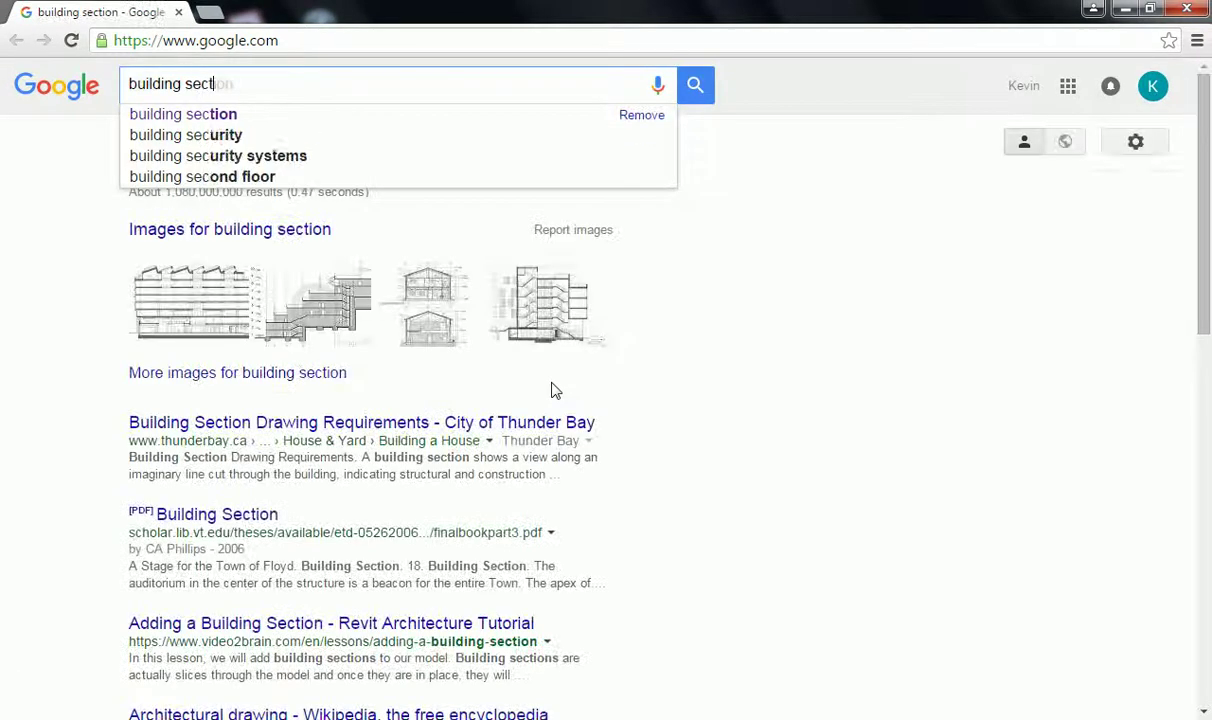
pyautogui.press('Return')
# Open the Portobello Dock building section from the image results at full size and examine the drawing
pyautogui.click(524, 300)
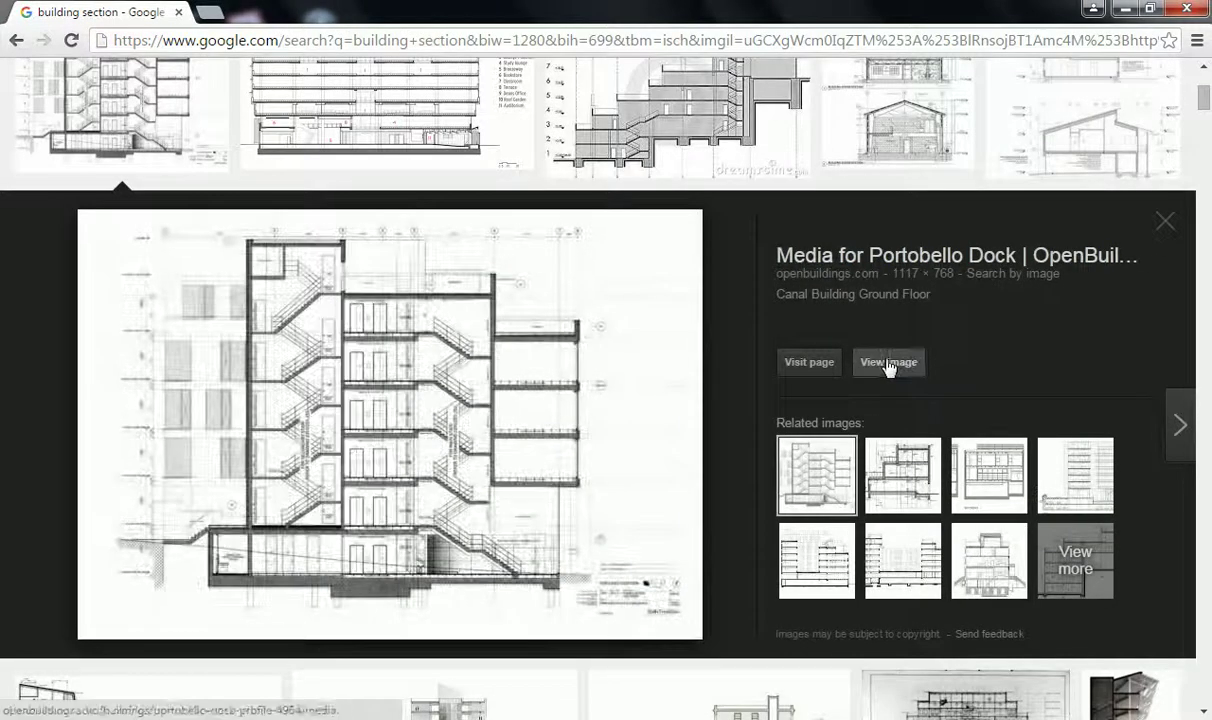
pyautogui.click(888, 362)
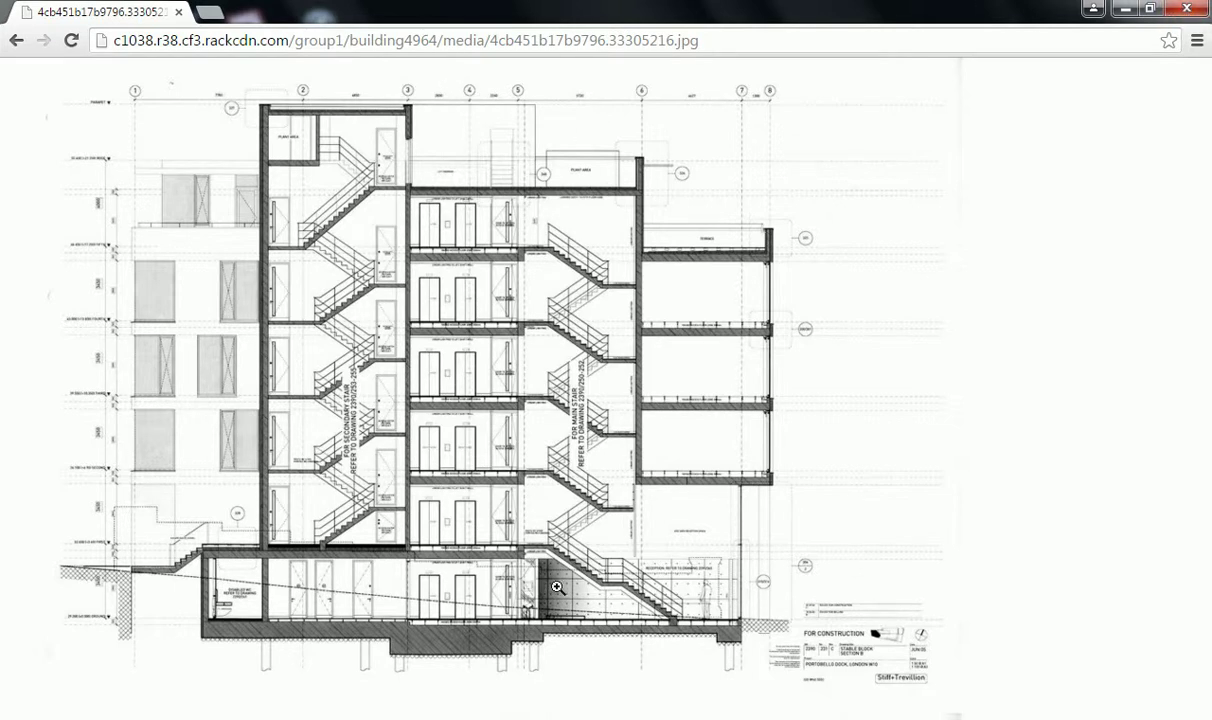
pyautogui.click(161, 581)
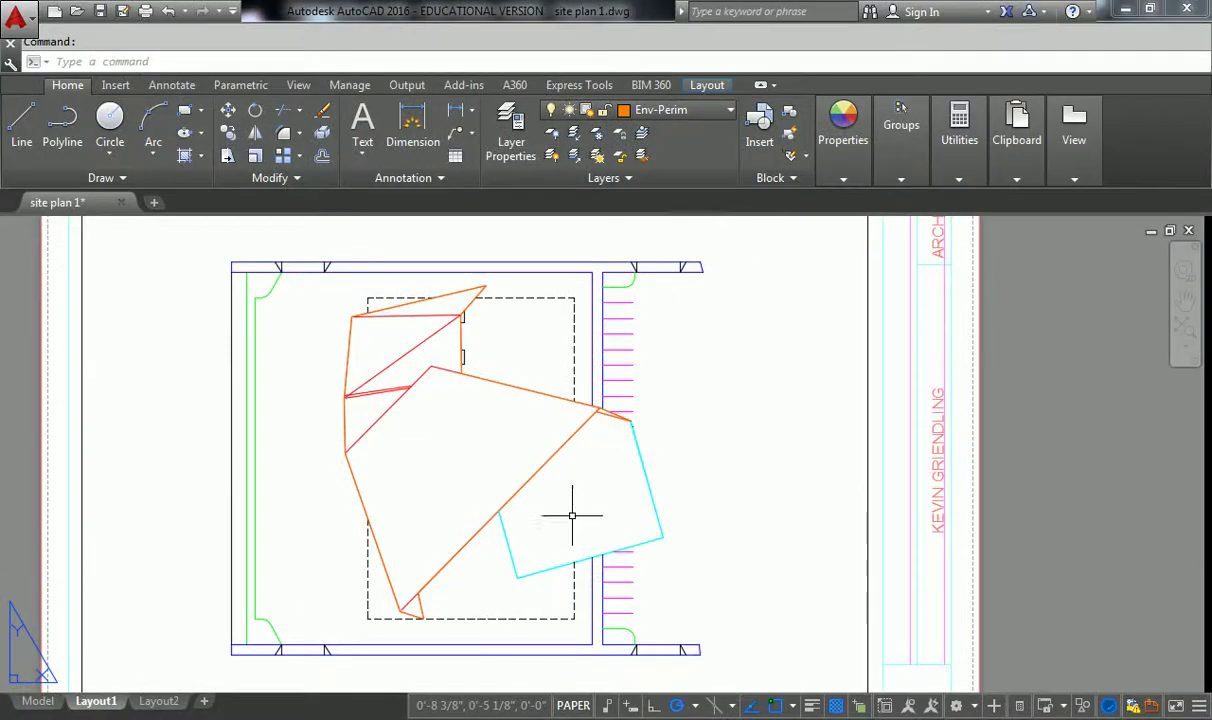
# Switch to Rhinoceros and examine the Bus Station model from several angles in the perspective view
pyautogui.hotkey('alt', 'Tab')
pyautogui.hotkey('alt', 'Tab')
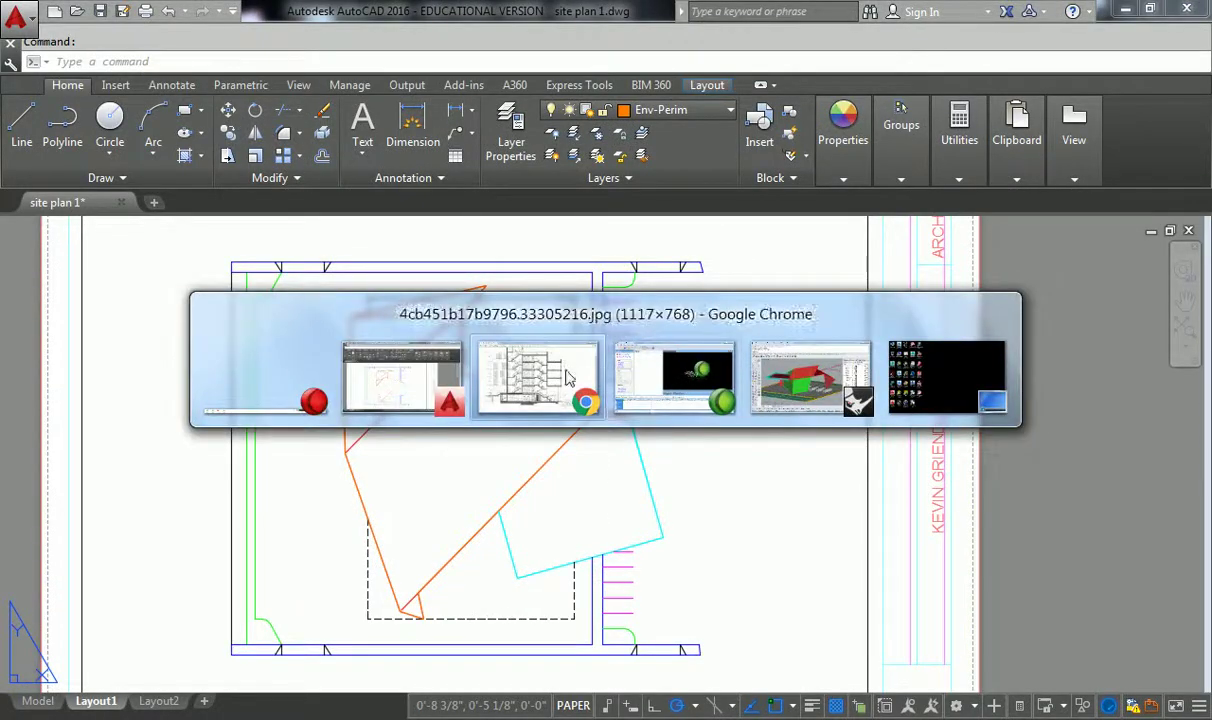
pyautogui.moveTo(790, 380)
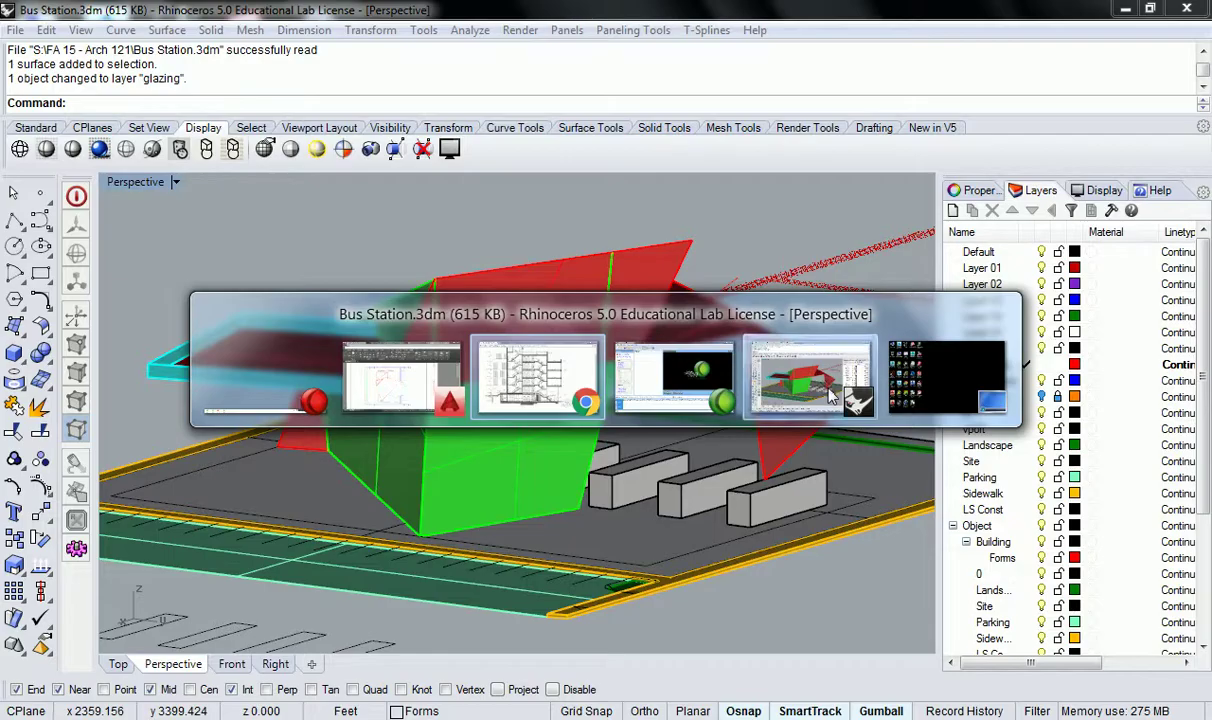
pyautogui.click(810, 378)
pyautogui.moveTo(449, 342); pyautogui.dragTo(675, 375, button='right')
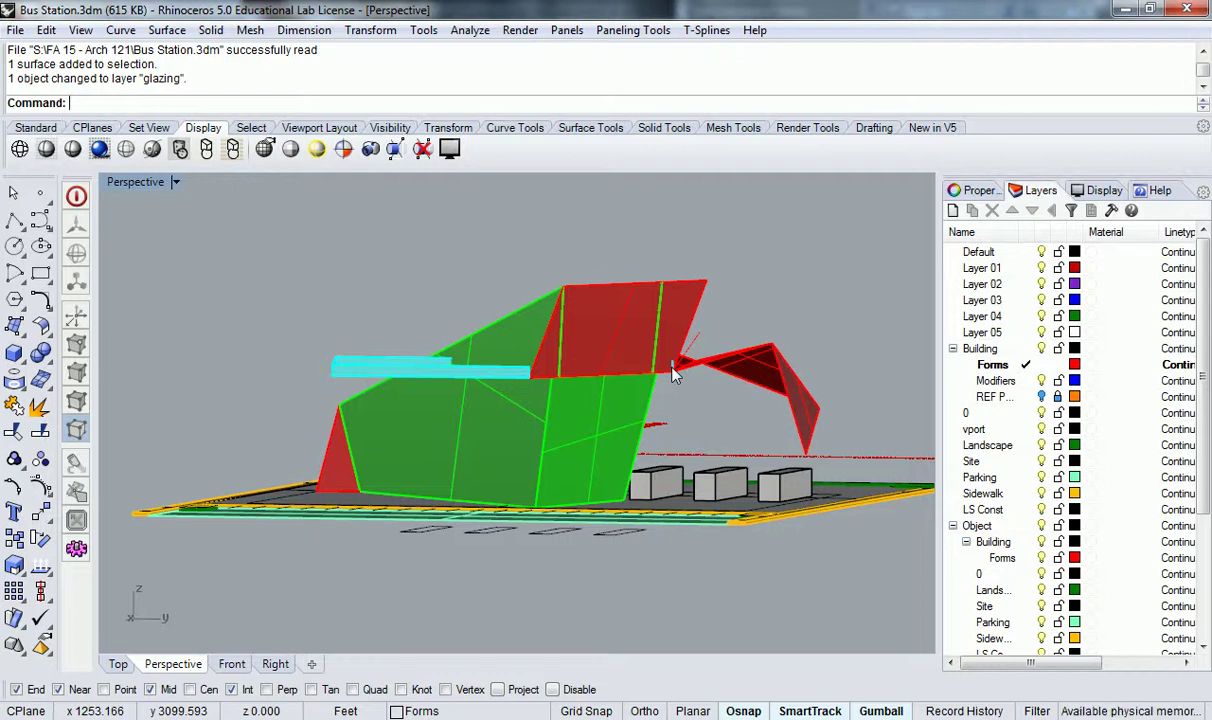
pyautogui.moveTo(420, 382); pyautogui.dragTo(651, 433, button='right')
pyautogui.keyDown('shift'); pyautogui.moveTo(651, 433); pyautogui.dragTo(536, 406, button='right'); pyautogui.keyUp('shift')
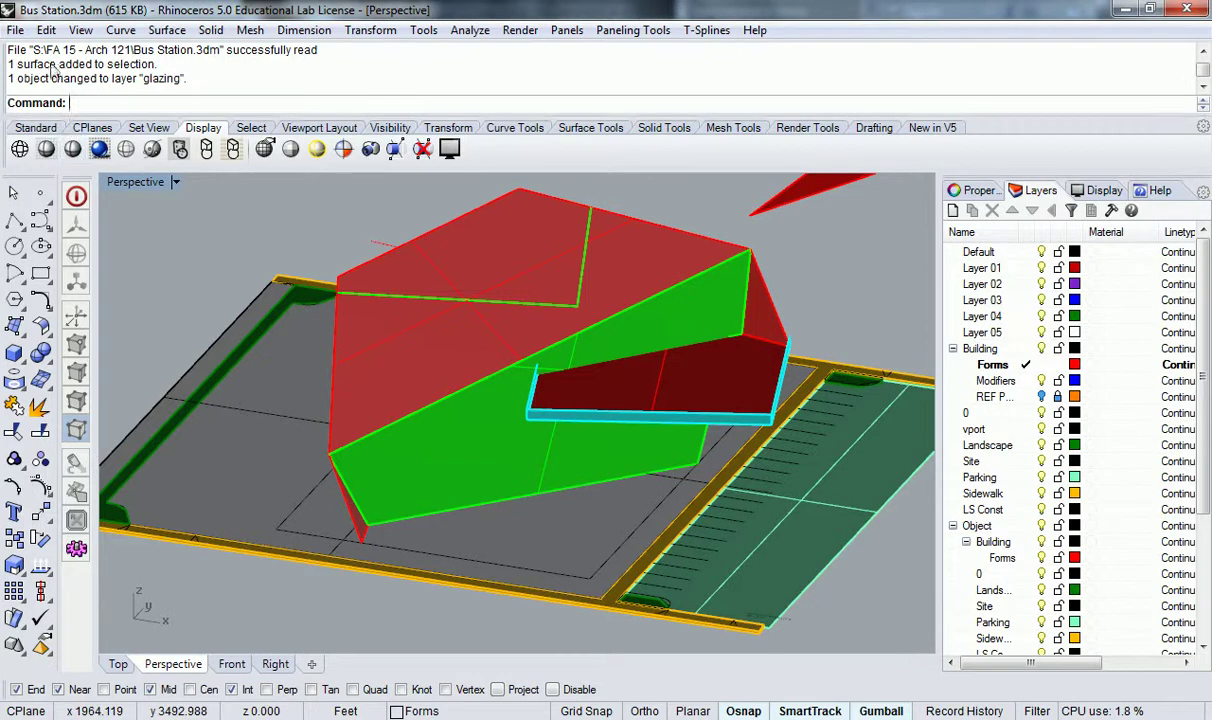
# Save the Bus Station model and open the recent file Folded House.3dm
pyautogui.click(46, 30)
pyautogui.moveTo(14, 32)
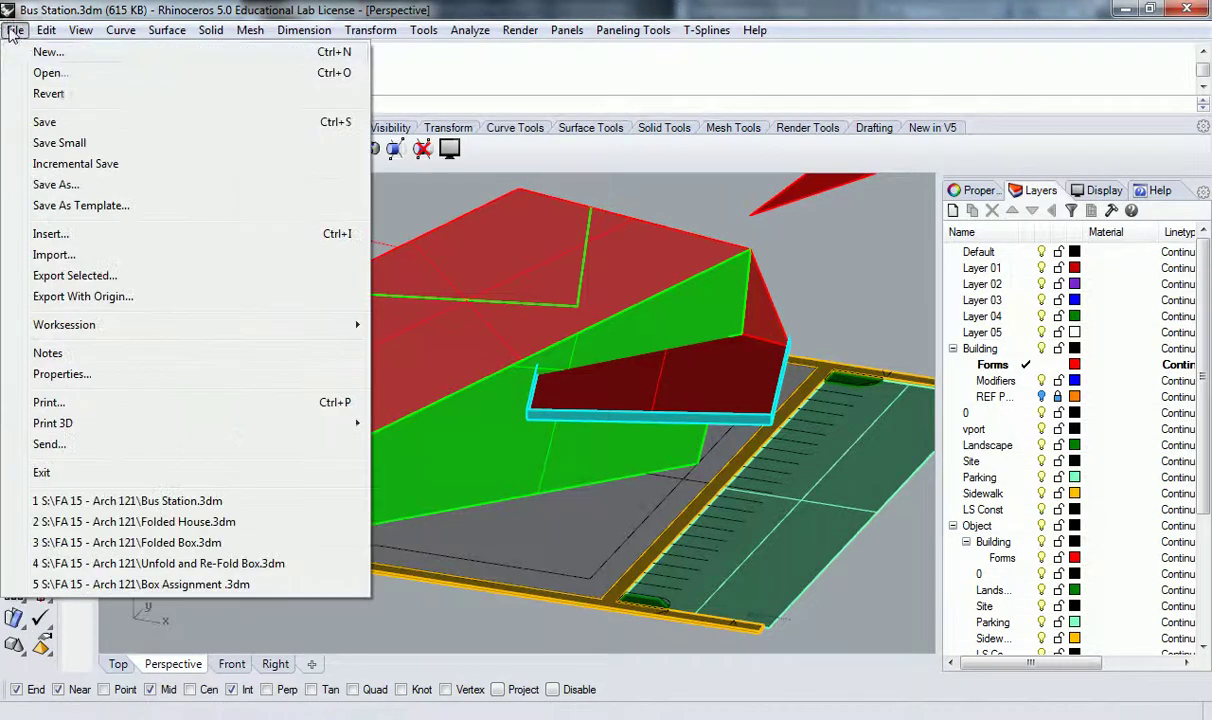
pyautogui.click(44, 122)
pyautogui.click(16, 30)
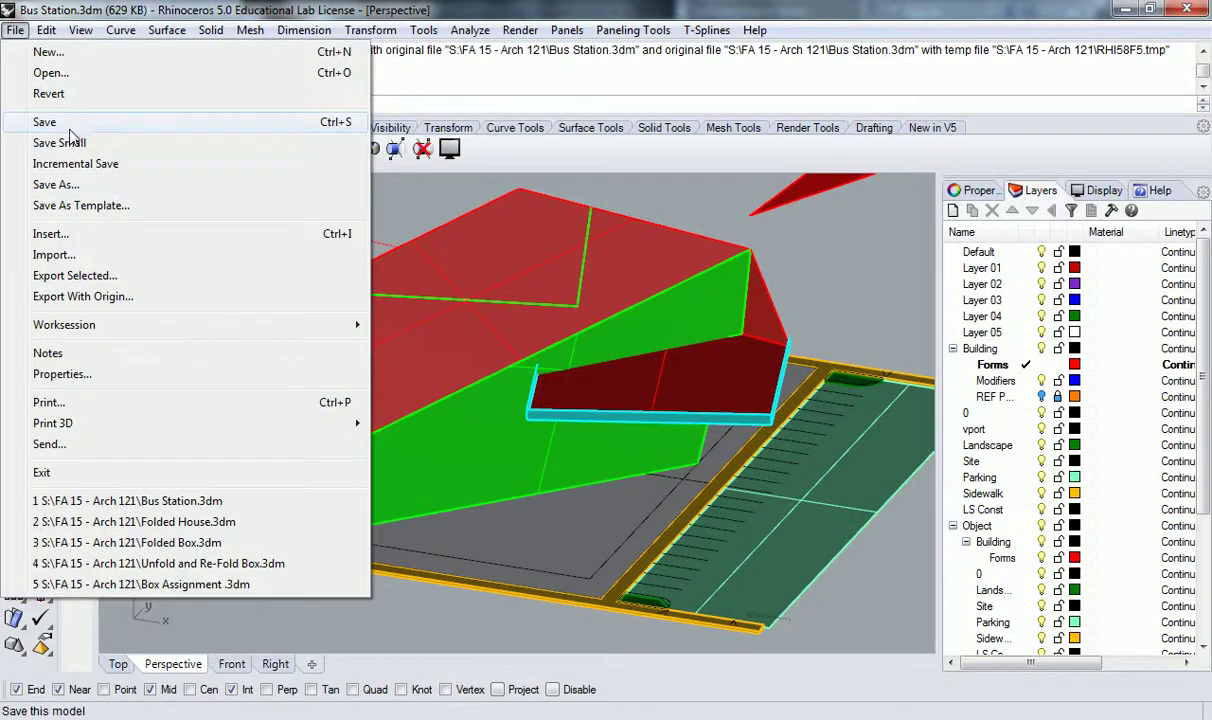
pyautogui.click(176, 522)
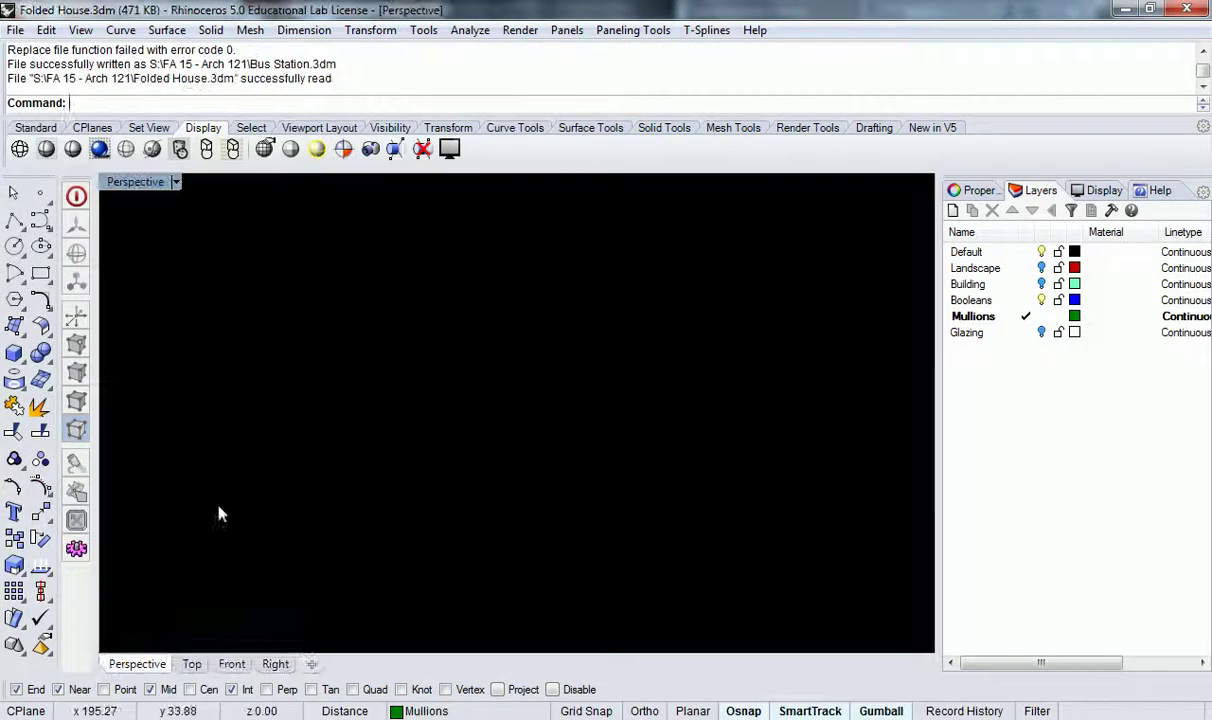
# Turn on the Building, Landscape and Glazing layers and view the folded house in perspective
pyautogui.click(1041, 284)
pyautogui.click(1041, 268)
pyautogui.click(1041, 332)
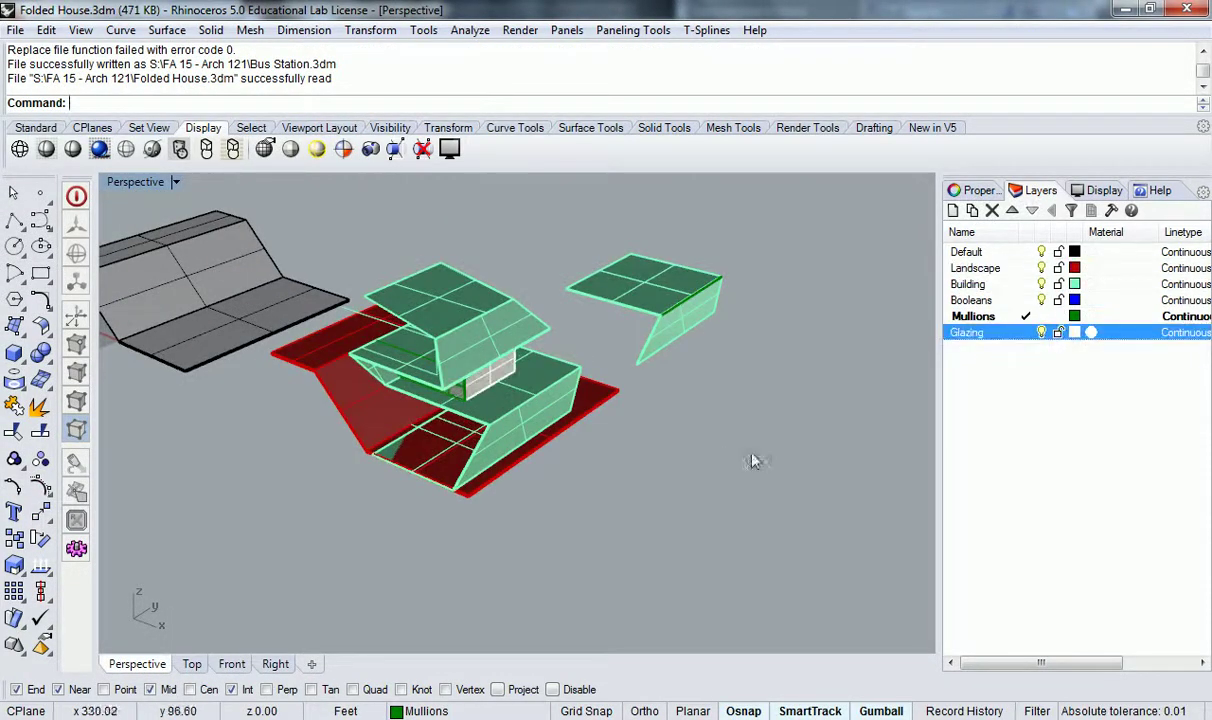
pyautogui.moveTo(619, 498); pyautogui.dragTo(711, 400, button='right')
pyautogui.scroll(5, 512, 366)
pyautogui.moveTo(512, 366); pyautogui.dragTo(330, 390, button='right')
# Show the four-viewport layout and frame the folded house in the Top, Front and Perspective views
pyautogui.doubleClick(149, 186)
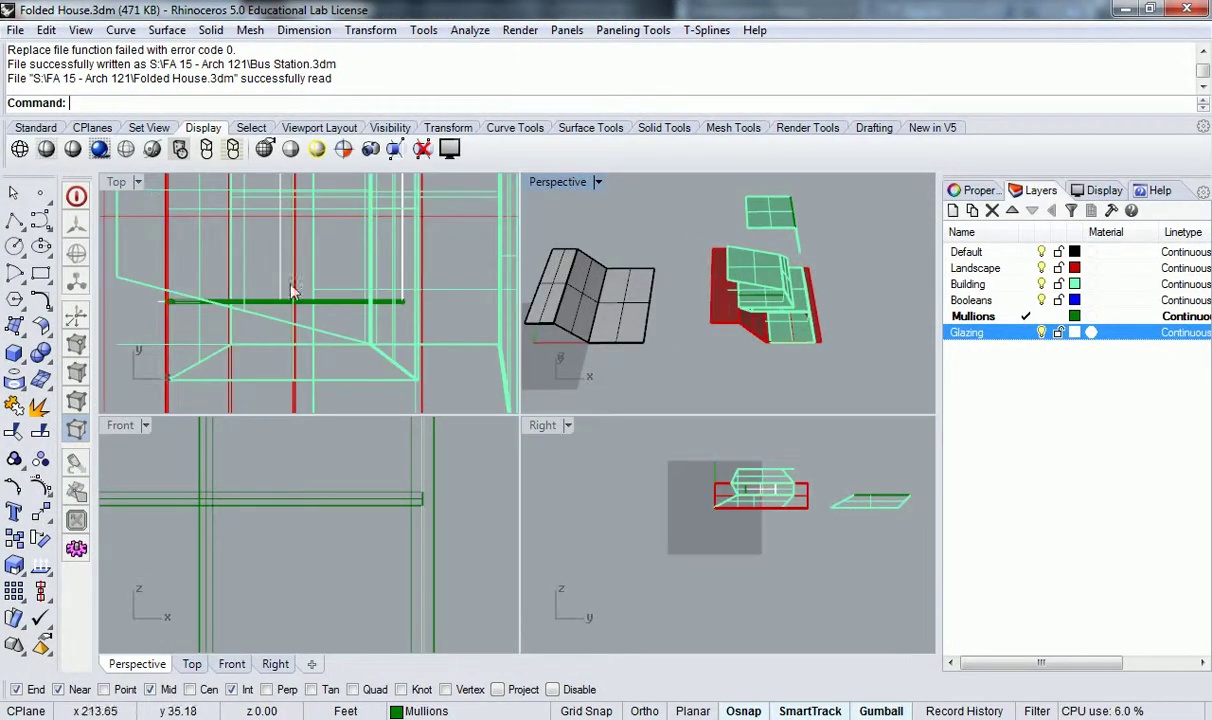
pyautogui.scroll(-5, 415, 270)
pyautogui.moveTo(402, 293); pyautogui.dragTo(322, 293, button='right')
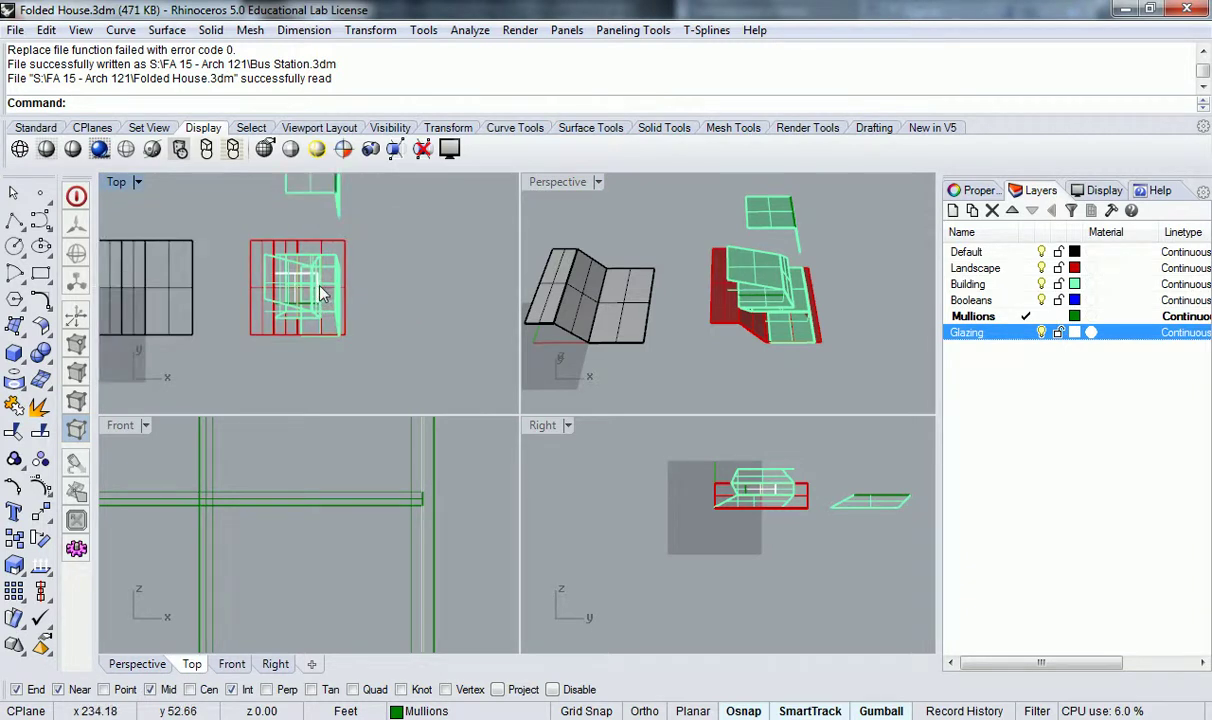
pyautogui.scroll(-6, 416, 525)
pyautogui.scroll(4, 335, 533)
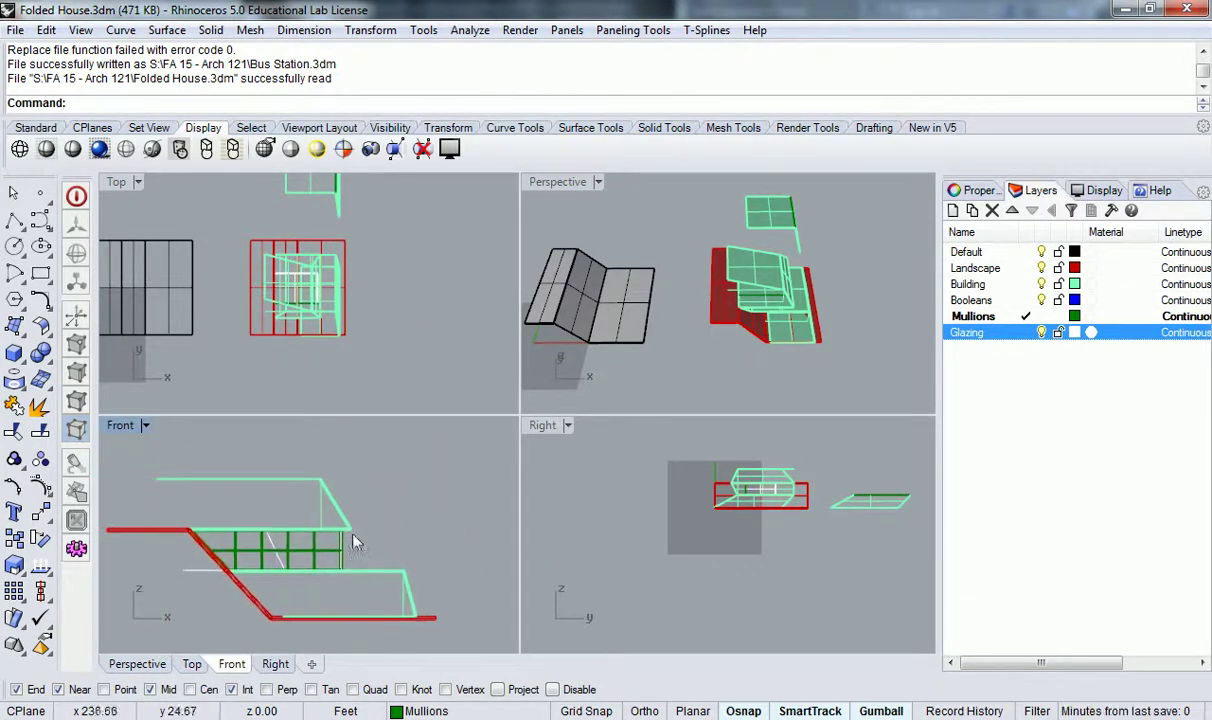
pyautogui.moveTo(360, 548); pyautogui.dragTo(430, 550, button='right')
pyautogui.scroll(2, 348, 339)
pyautogui.scroll(3, 348, 339)
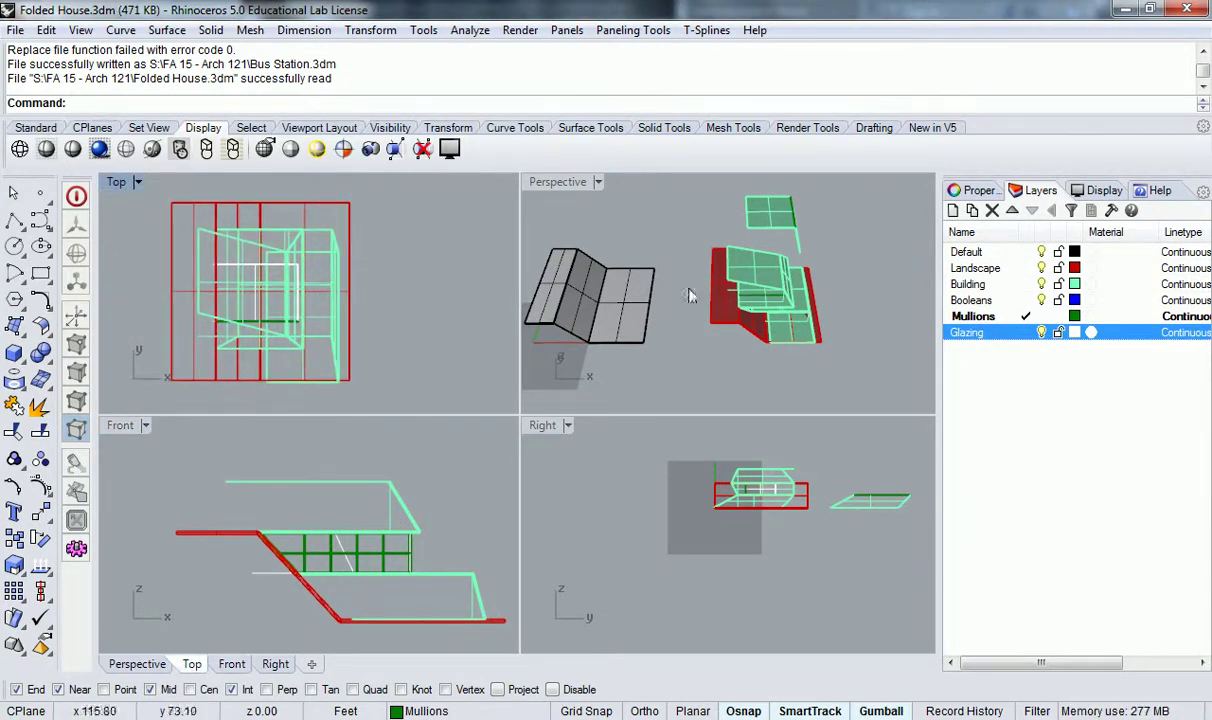
pyautogui.moveTo(811, 333); pyautogui.dragTo(638, 265, button='right')
pyautogui.scroll(6, 676, 290)
pyautogui.moveTo(695, 327); pyautogui.dragTo(593, 278, button='right')
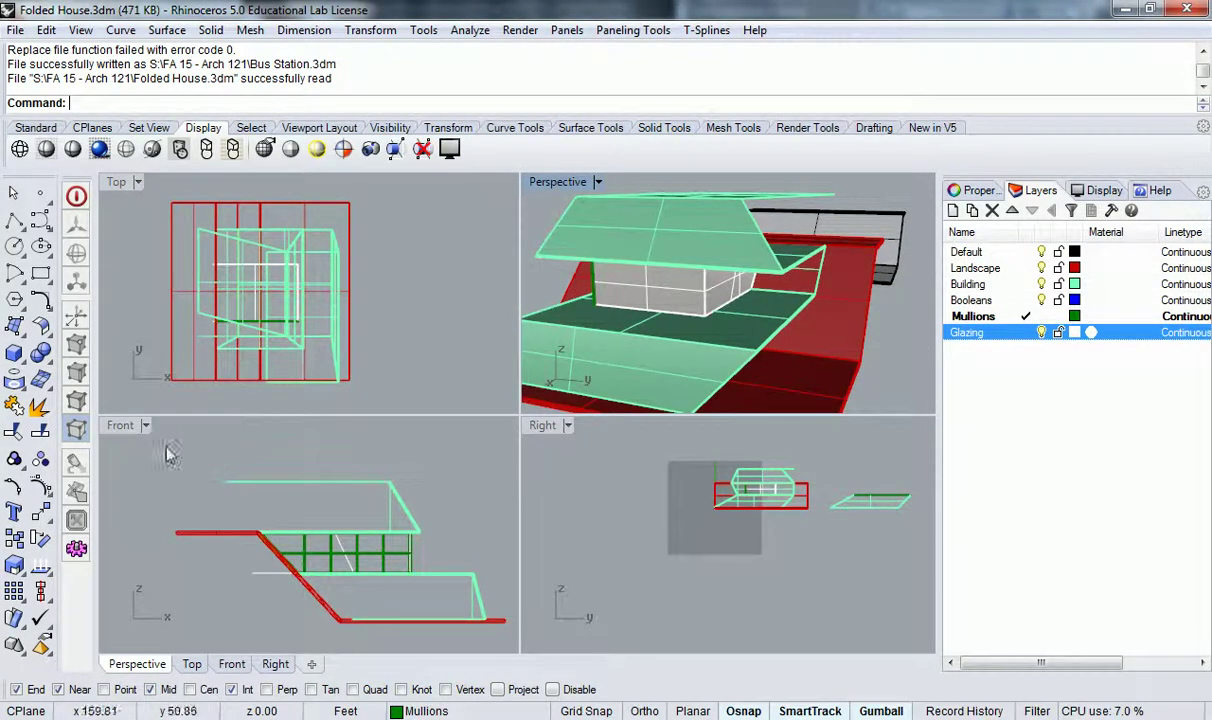
# Change the Front viewport to the Back view, framed on the house's mullion wall
pyautogui.click(128, 425)
pyautogui.moveTo(344, 427)
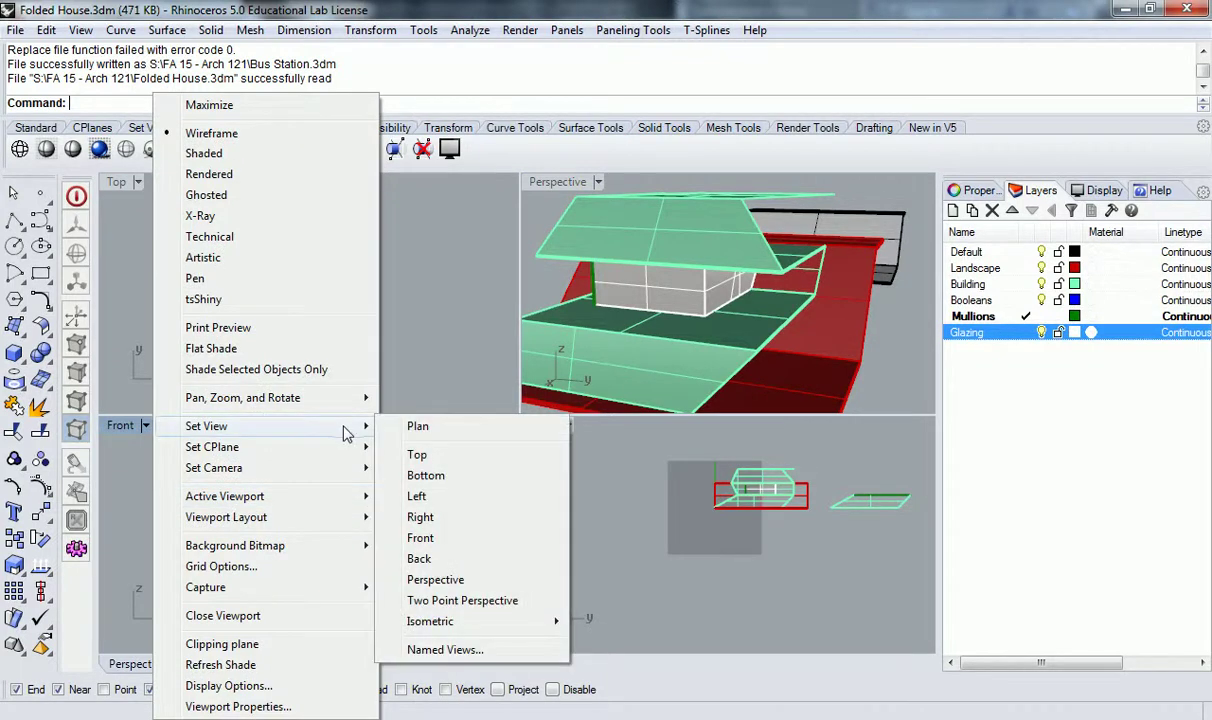
pyautogui.click(446, 560)
pyautogui.scroll(3, 300, 540)
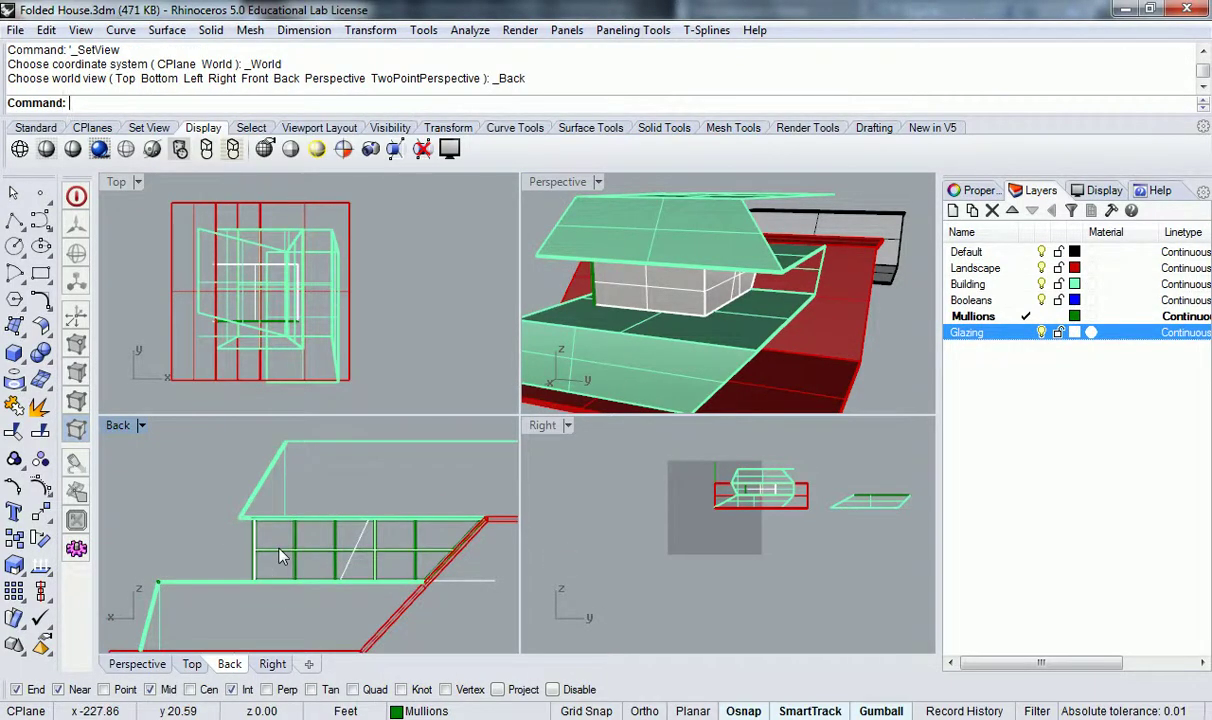
# Create a small rectangular clipping plane with ClippingPlane in empty space beside the house in the Back view
pyautogui.scroll(-5, 686, 274)
pyautogui.moveTo(714, 264); pyautogui.dragTo(708, 299, button='right')
pyautogui.scroll(-4, 376, 517)
pyautogui.write('ClippingPlane')
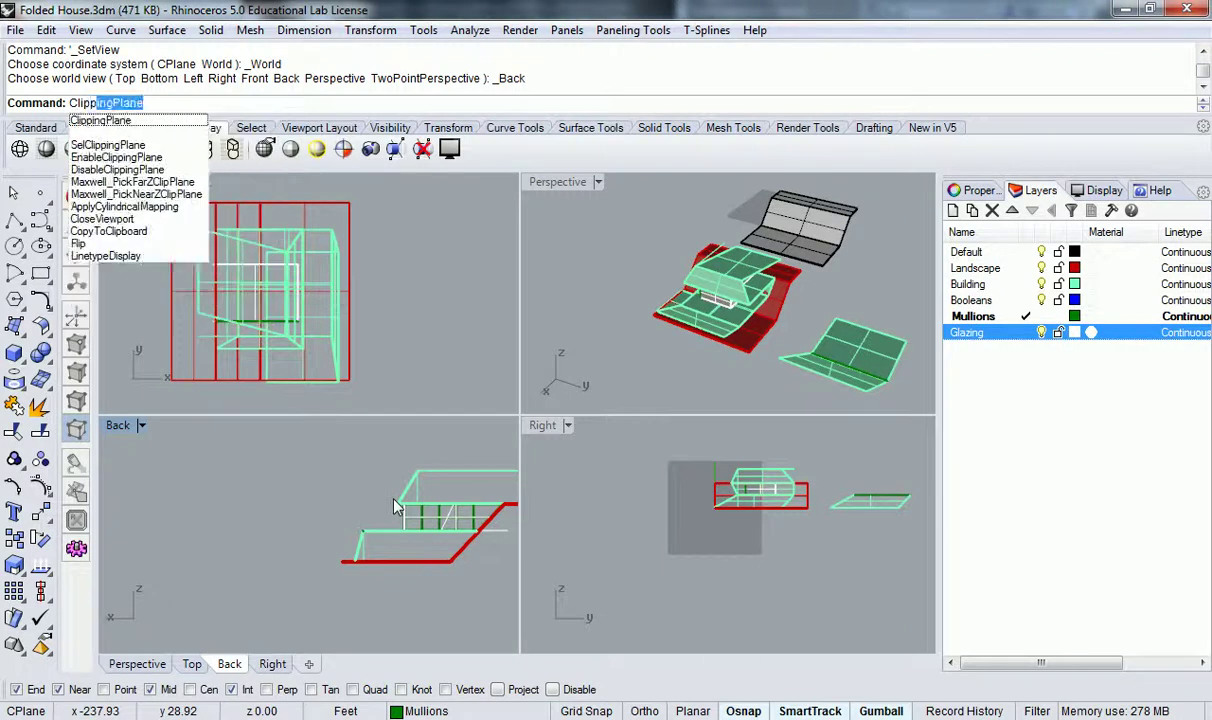
pyautogui.press('Return')
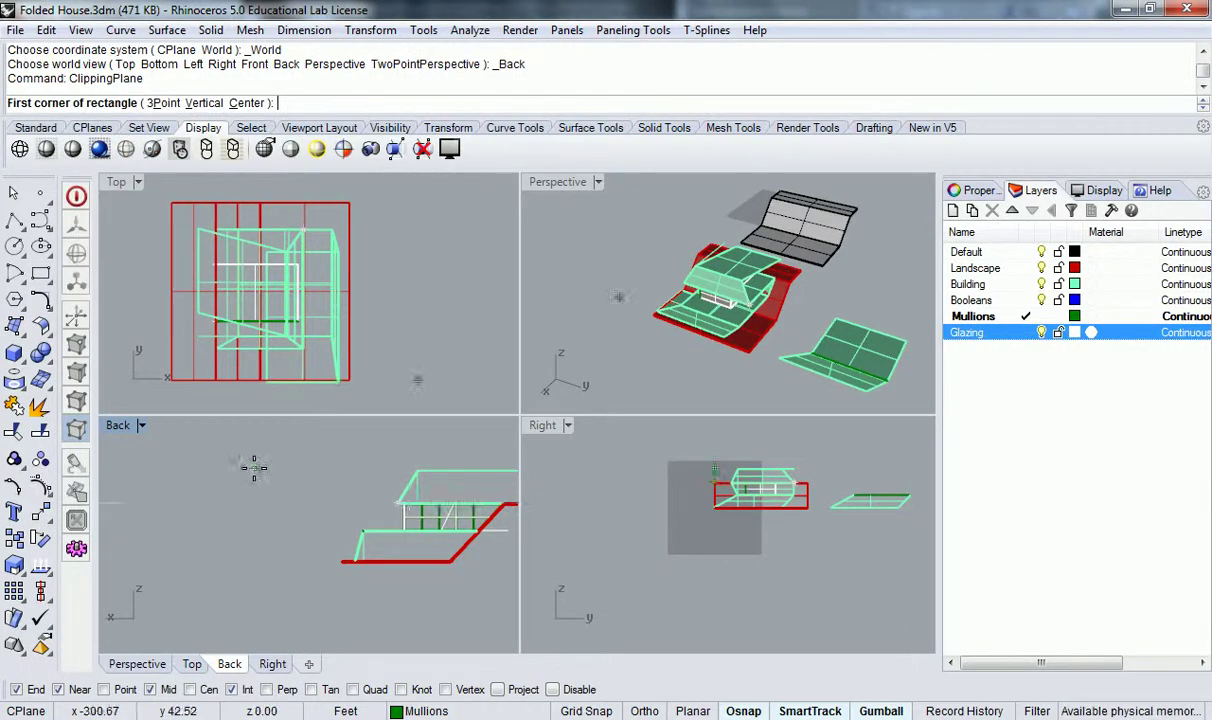
pyautogui.click(184, 490)
pyautogui.click(232, 534)
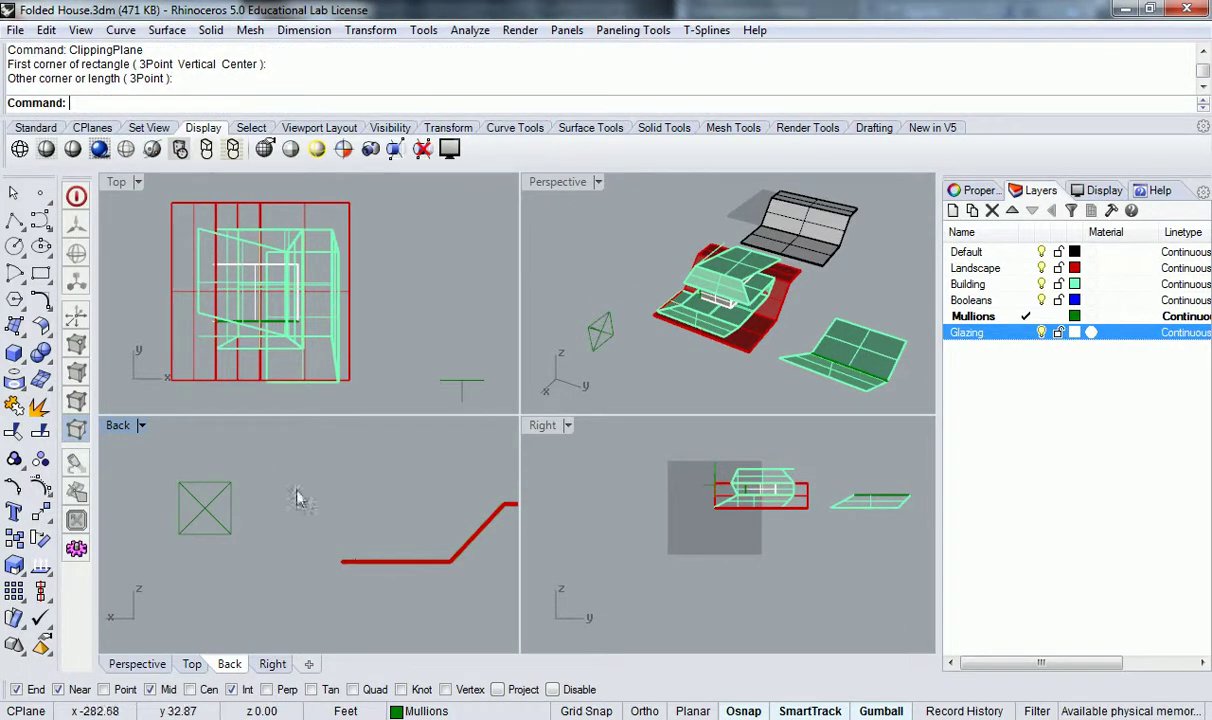
# Move the clipping plane along the Y axis so that it cuts through the house in the Back view
pyautogui.click(222, 500)
pyautogui.moveTo(655, 363); pyautogui.dragTo(695, 379)
pyautogui.moveTo(462, 535); pyautogui.dragTo(405, 535, button='right')
pyautogui.scroll(3, 405, 535)
pyautogui.scroll(-2, 190, 442)
pyautogui.moveTo(215, 466); pyautogui.dragTo(305, 516, button='right')
pyautogui.scroll(-6, 305, 481)
pyautogui.scroll(6, 296, 494)
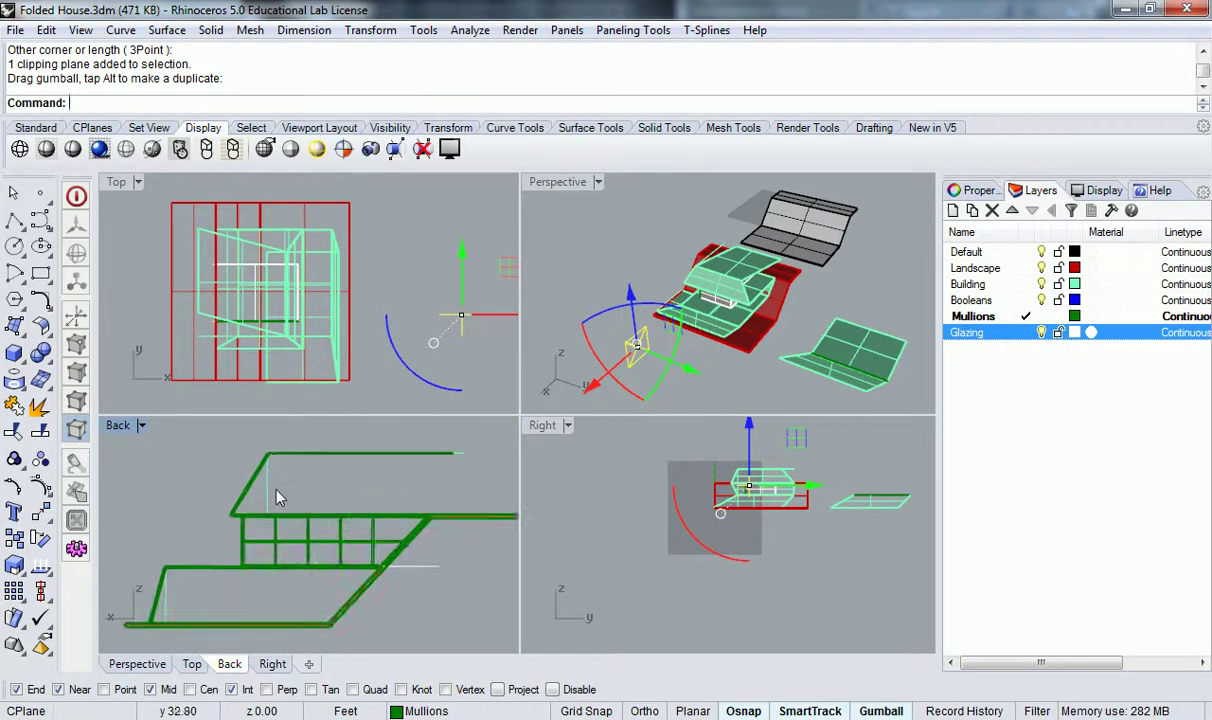
# Examine the clipping plane's position relative to the house in the Perspective and Top views
pyautogui.moveTo(716, 340); pyautogui.dragTo(644, 326, button='right')
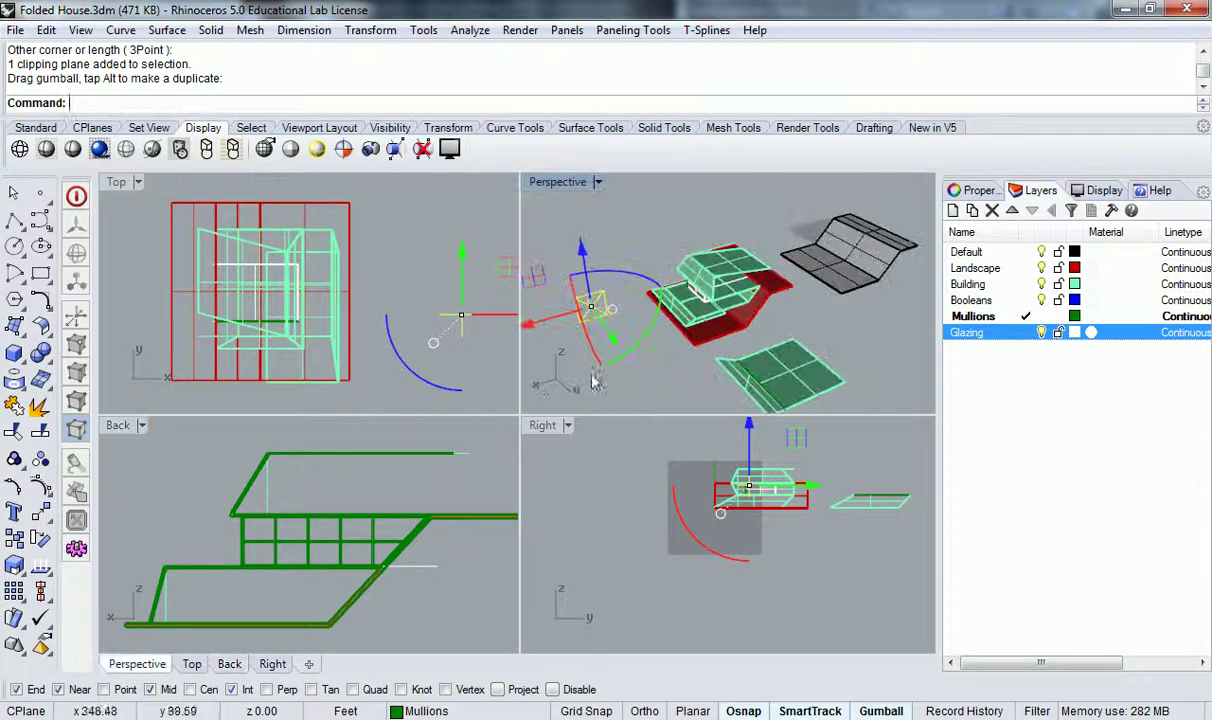
pyautogui.scroll(5, 714, 276)
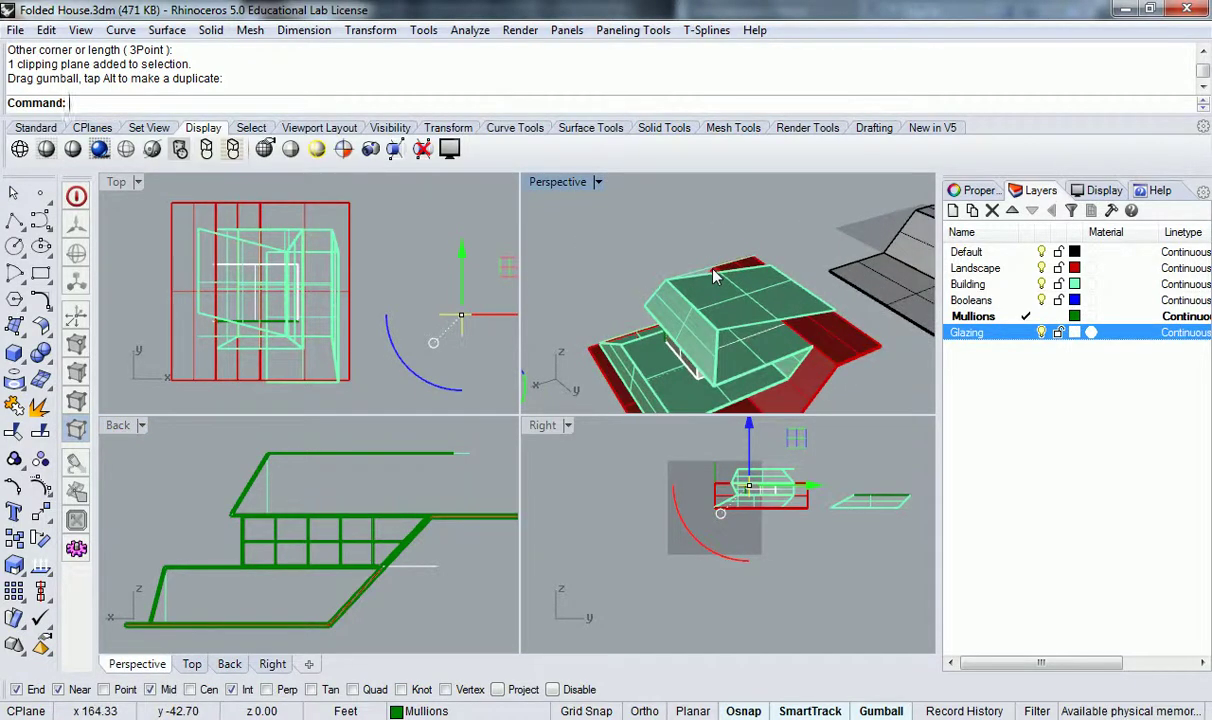
pyautogui.scroll(-10, 714, 276)
pyautogui.moveTo(682, 273); pyautogui.dragTo(764, 282, button='right')
pyautogui.click(657, 278)
pyautogui.scroll(-8, 441, 260)
pyautogui.scroll(4, 335, 231)
pyautogui.moveTo(300, 214); pyautogui.dragTo(455, 382)
pyautogui.press('Escape')
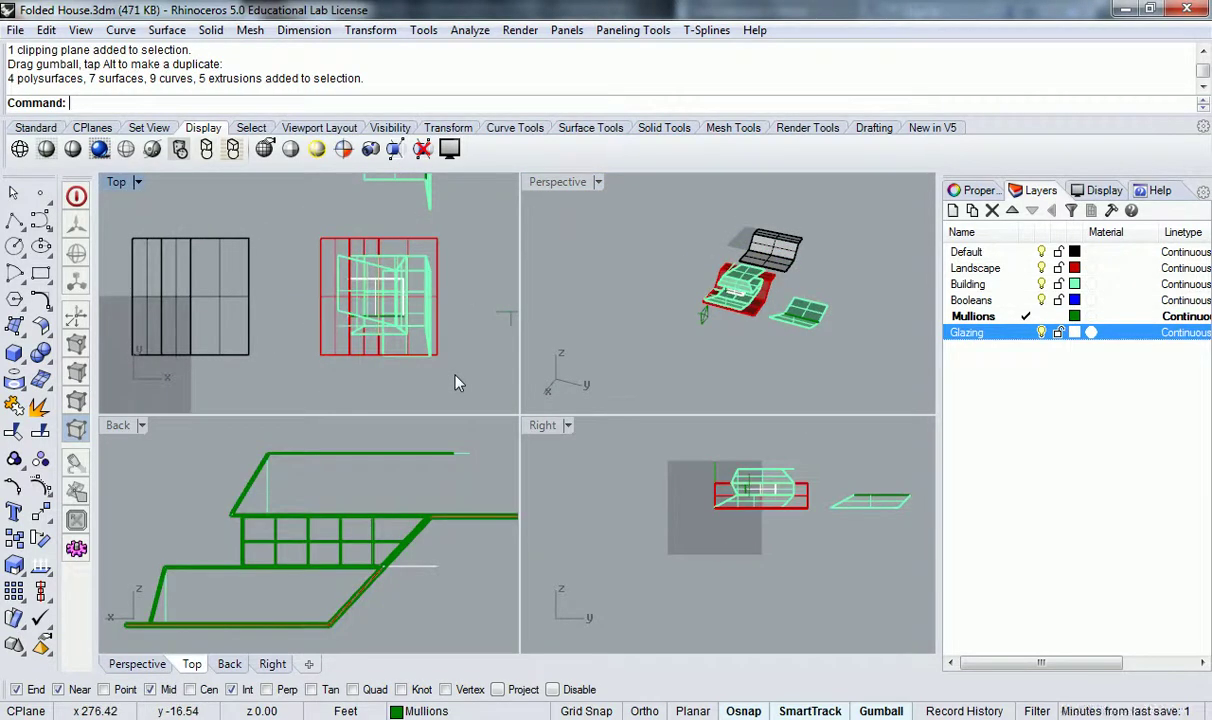
# Delete the leftover Glazing curve and the leftover Building curve that show behind the section in the Back view
pyautogui.scroll(10, 748, 292)
pyautogui.moveTo(748, 292); pyautogui.dragTo(705, 330, button='right')
pyautogui.click(679, 265)
pyautogui.press('Escape')
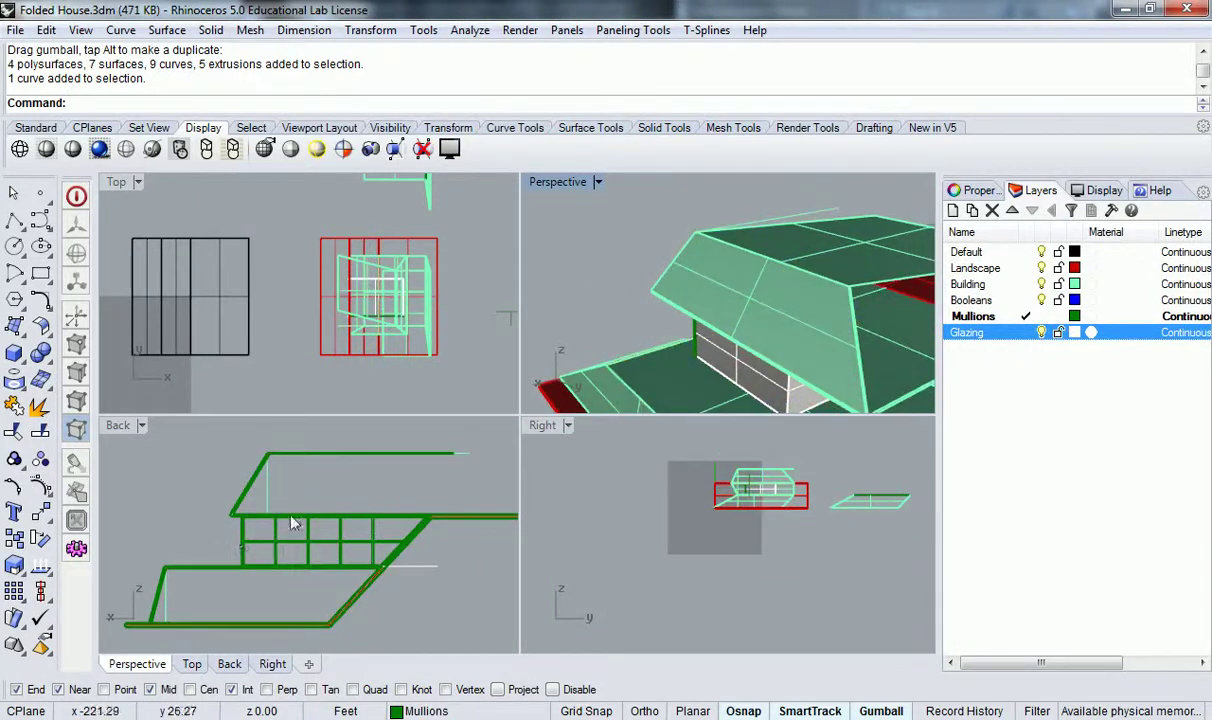
pyautogui.click(266, 482)
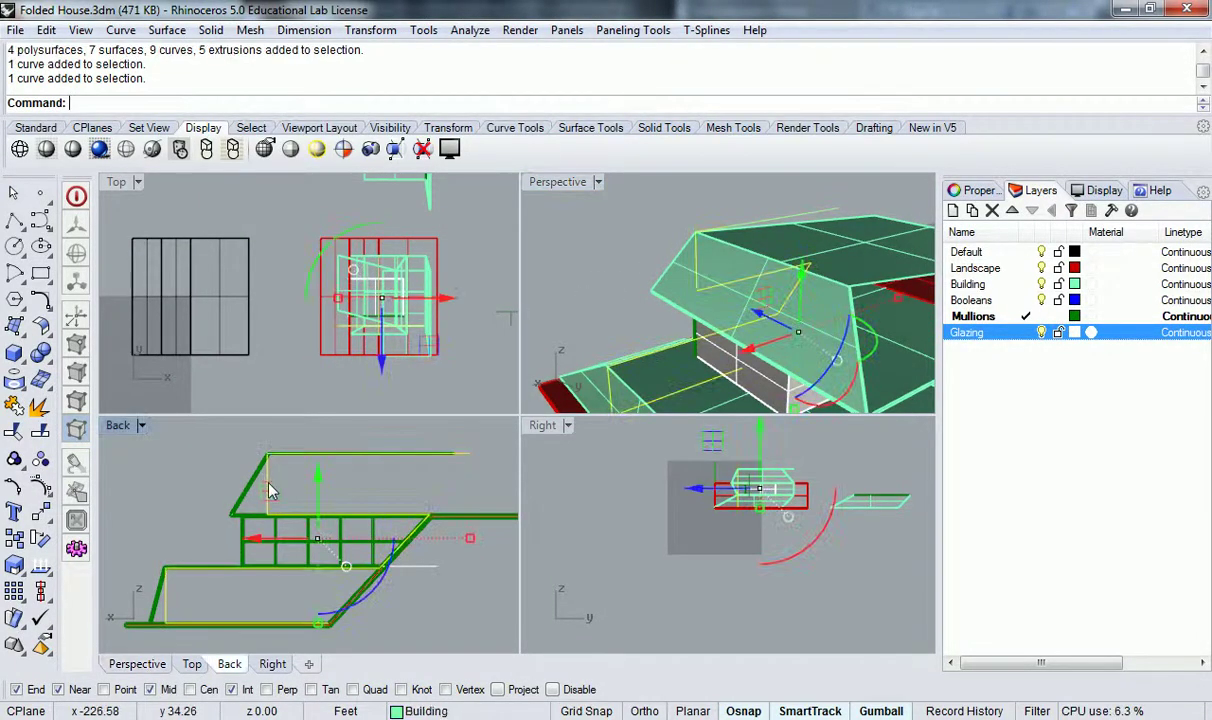
pyautogui.click(425, 569)
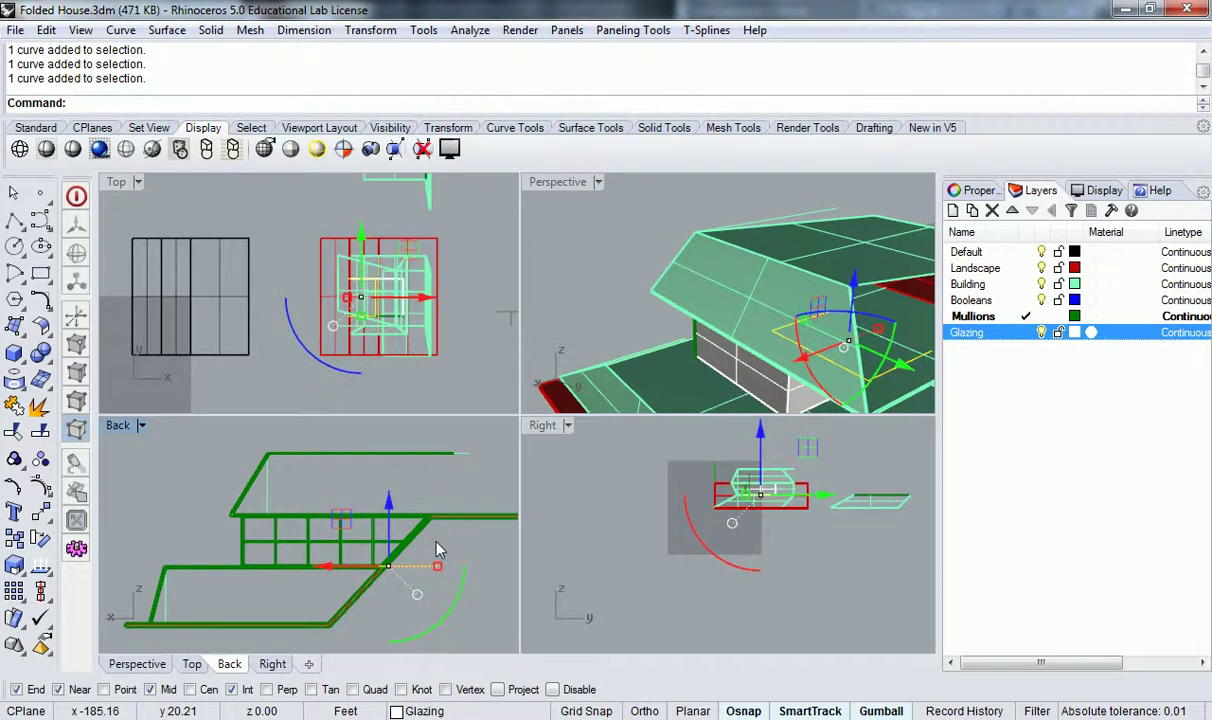
pyautogui.press('Delete')
pyautogui.click(464, 456)
pyautogui.press('Delete')
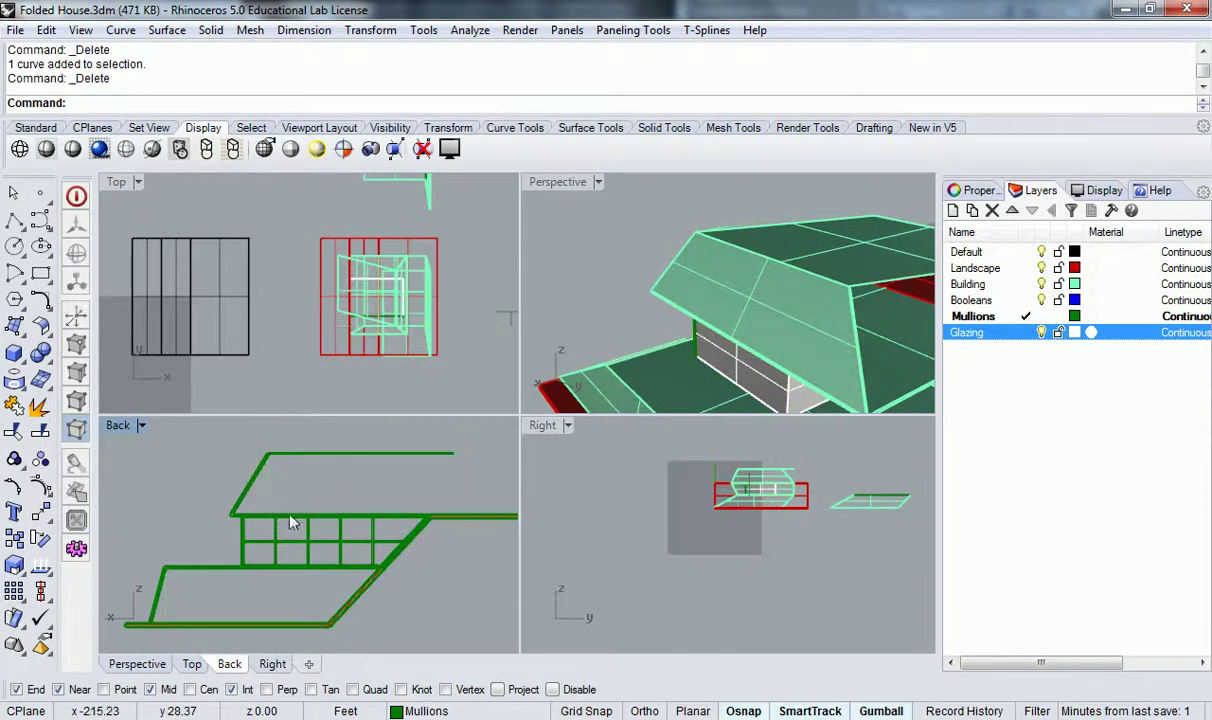
pyautogui.moveTo(377, 509); pyautogui.dragTo(403, 500, button='right')
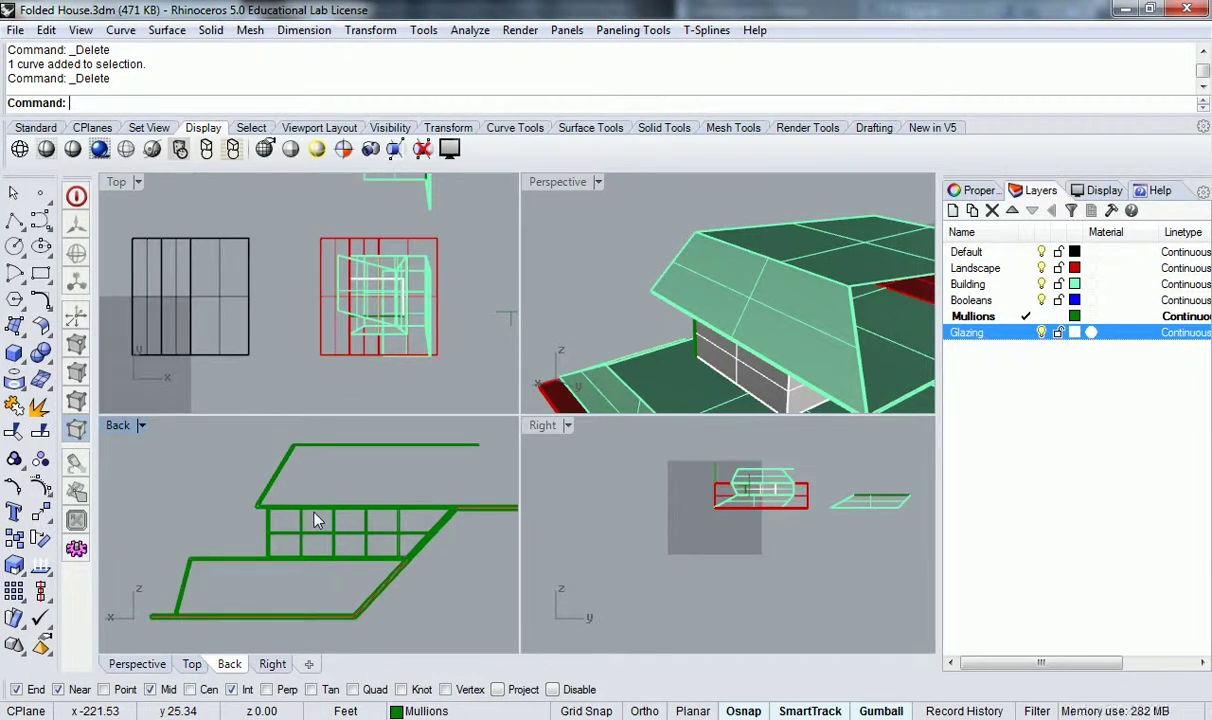
# Undo the two curve deletions, select all curves in the model with SelCrv and delete them
pyautogui.hotkey('ctrl', 'z')
pyautogui.hotkey('ctrl', 'z')
pyautogui.press('Escape')
pyautogui.write('SelCrv')
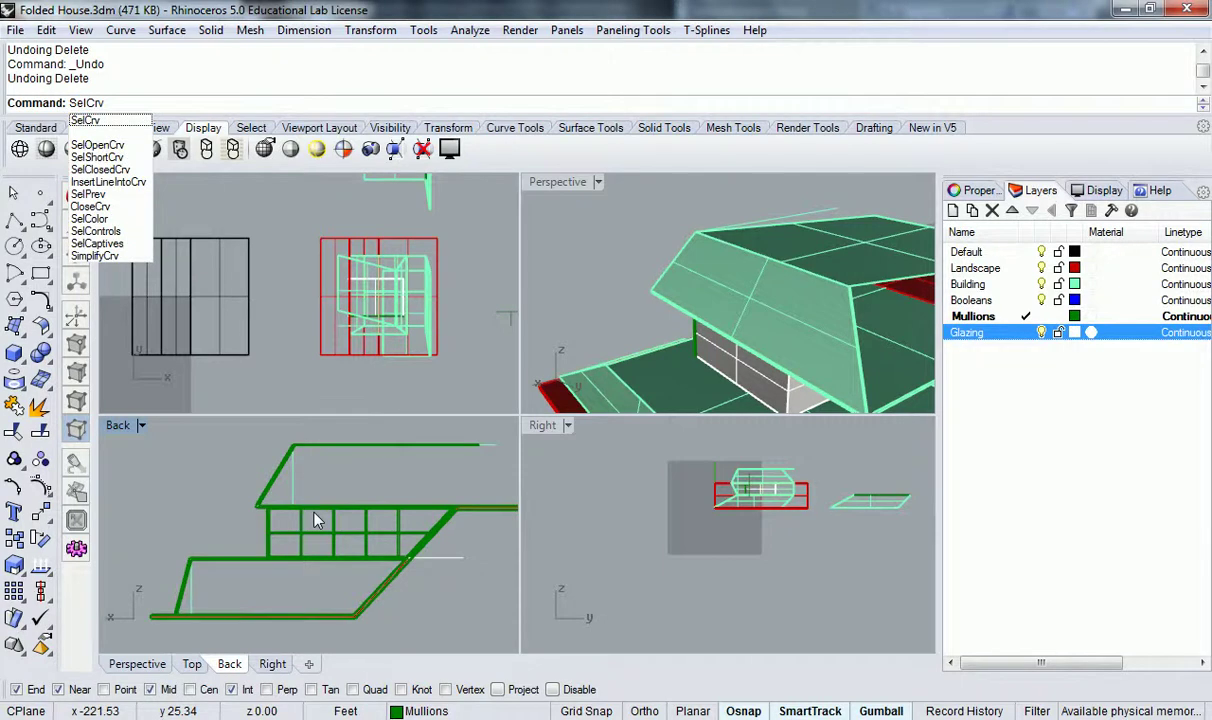
pyautogui.press('Return')
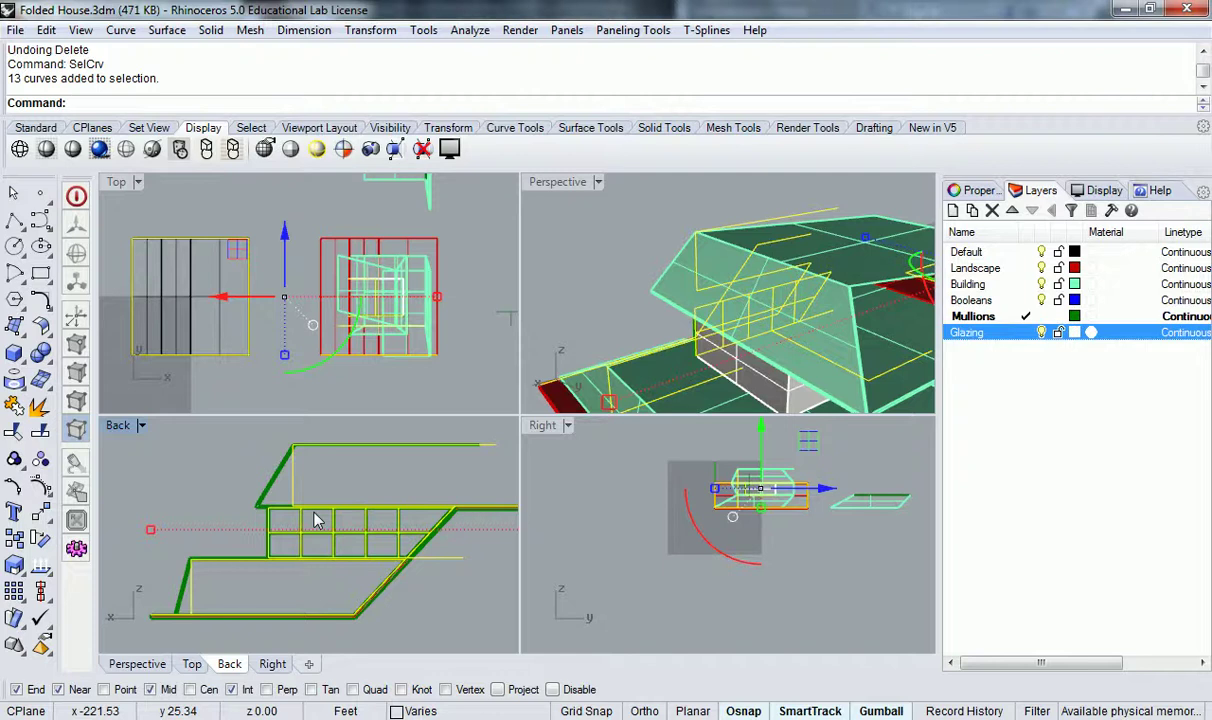
pyautogui.press('Delete')
# Examine the house model in the Top and Perspective views
pyautogui.moveTo(418, 319); pyautogui.dragTo(365, 333, button='right')
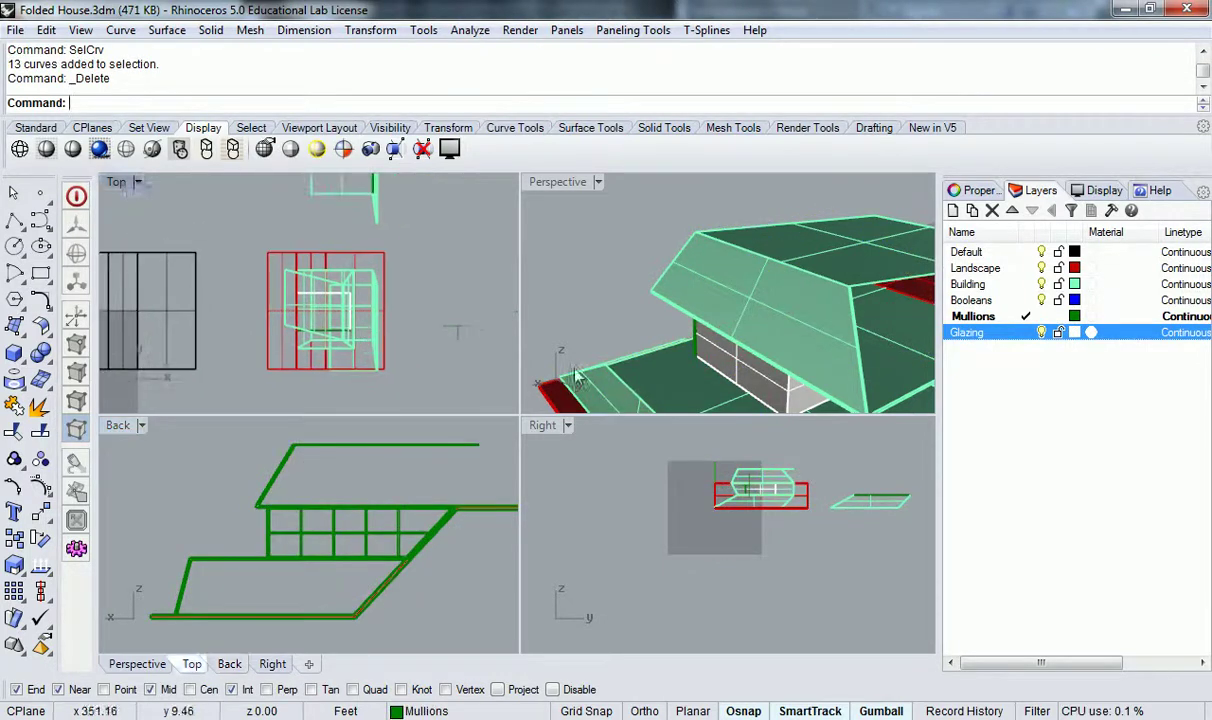
pyautogui.moveTo(712, 325); pyautogui.dragTo(850, 345, button='right')
pyautogui.scroll(-6, 855, 330)
pyautogui.moveTo(876, 302); pyautogui.dragTo(822, 316, button='right')
pyautogui.scroll(-3, 818, 316)
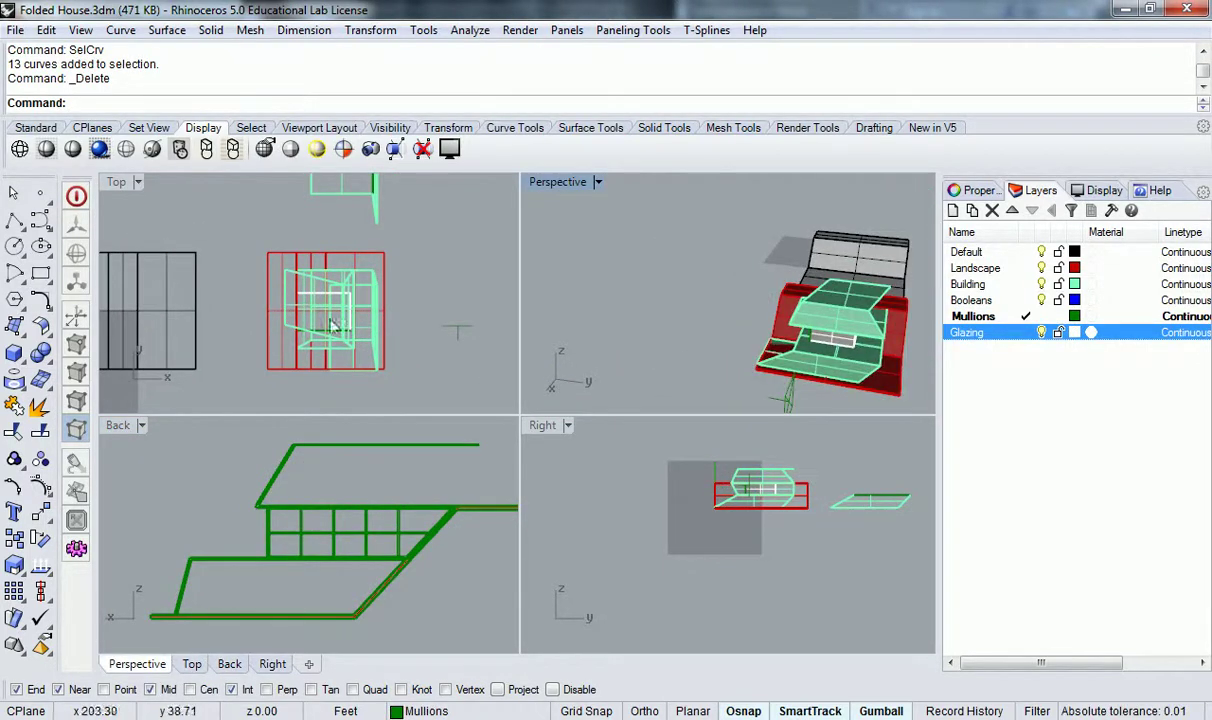
pyautogui.scroll(-3, 305, 355)
pyautogui.scroll(-5, 392, 492)
pyautogui.scroll(3, 443, 533)
# Create a 2D drawing of the whole clipped house from the Back view with Make2D, using Current View and maintaining source layers
pyautogui.moveTo(443, 533); pyautogui.dragTo(335, 481, button='right')
pyautogui.scroll(-3, 335, 481)
pyautogui.moveTo(177, 443); pyautogui.dragTo(472, 602)
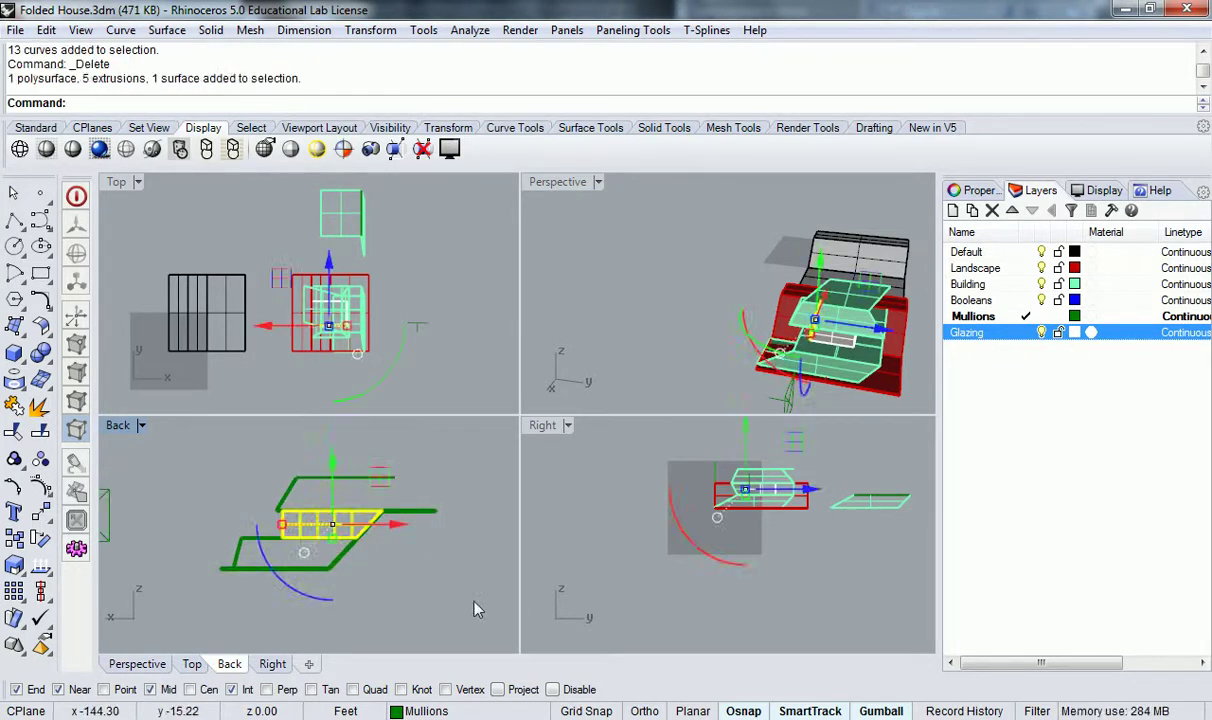
pyautogui.press('Escape')
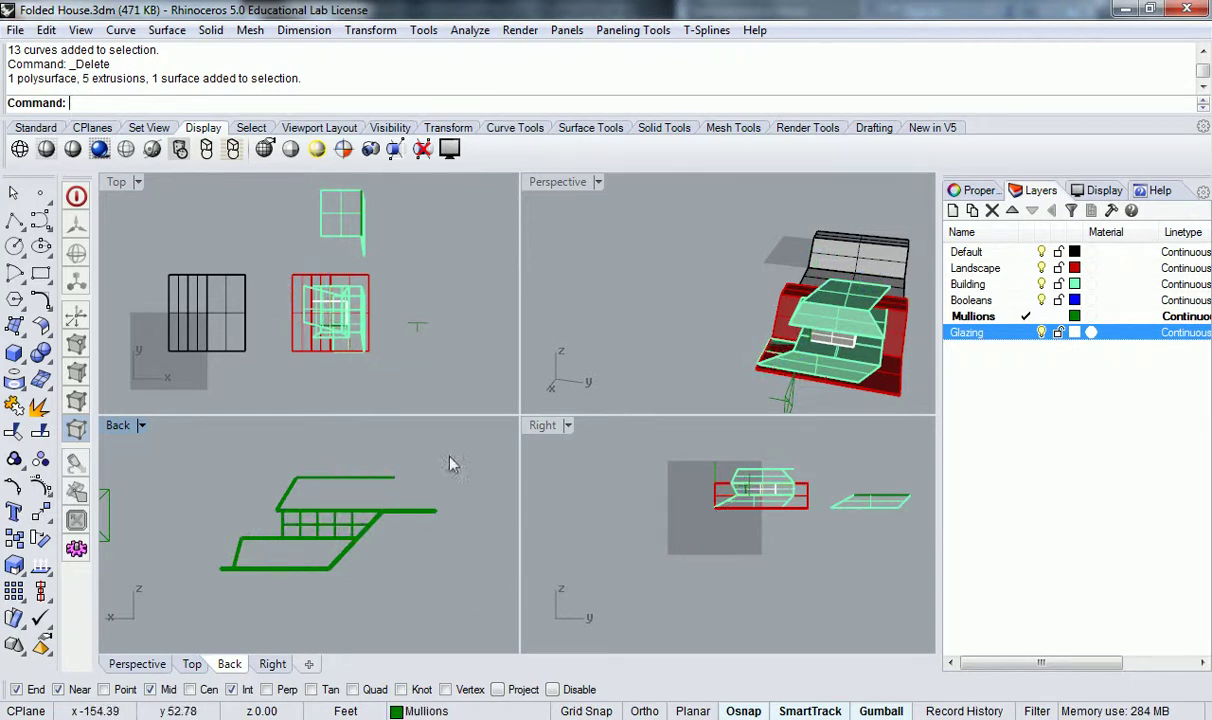
pyautogui.moveTo(474, 428); pyautogui.dragTo(250, 587)
pyautogui.moveTo(183, 617); pyautogui.dragTo(182, 618)
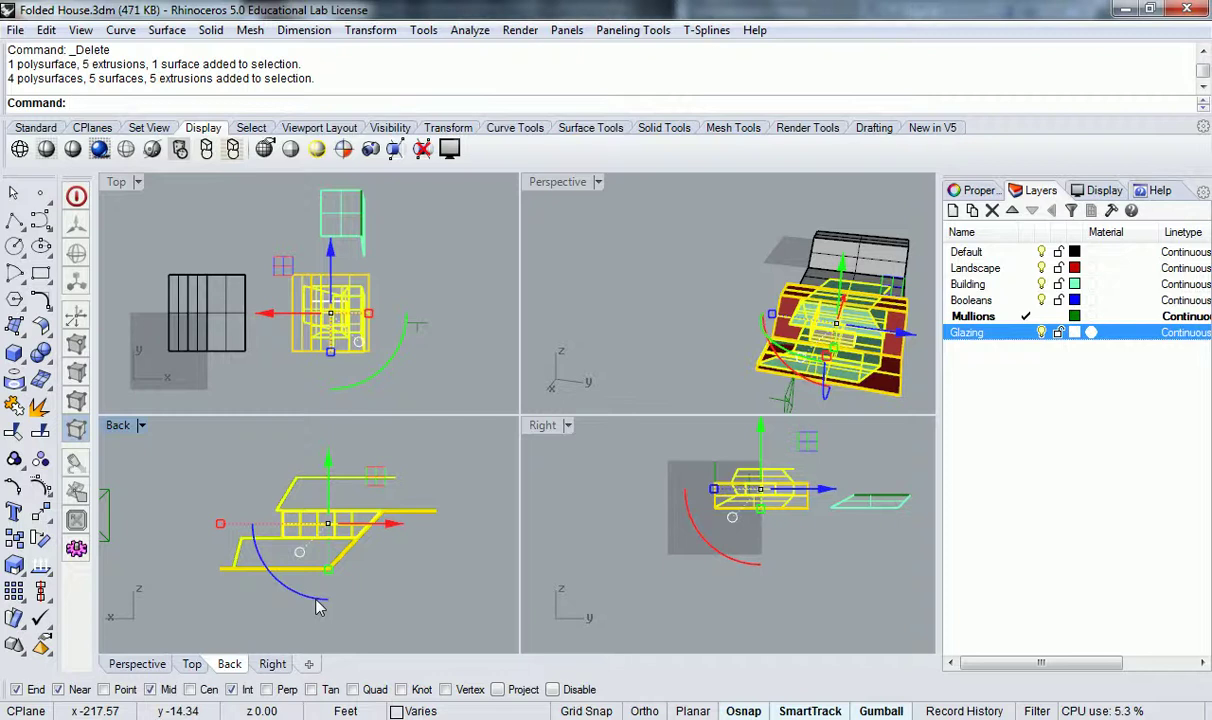
pyautogui.write('ake2D')
pyautogui.press('Return')
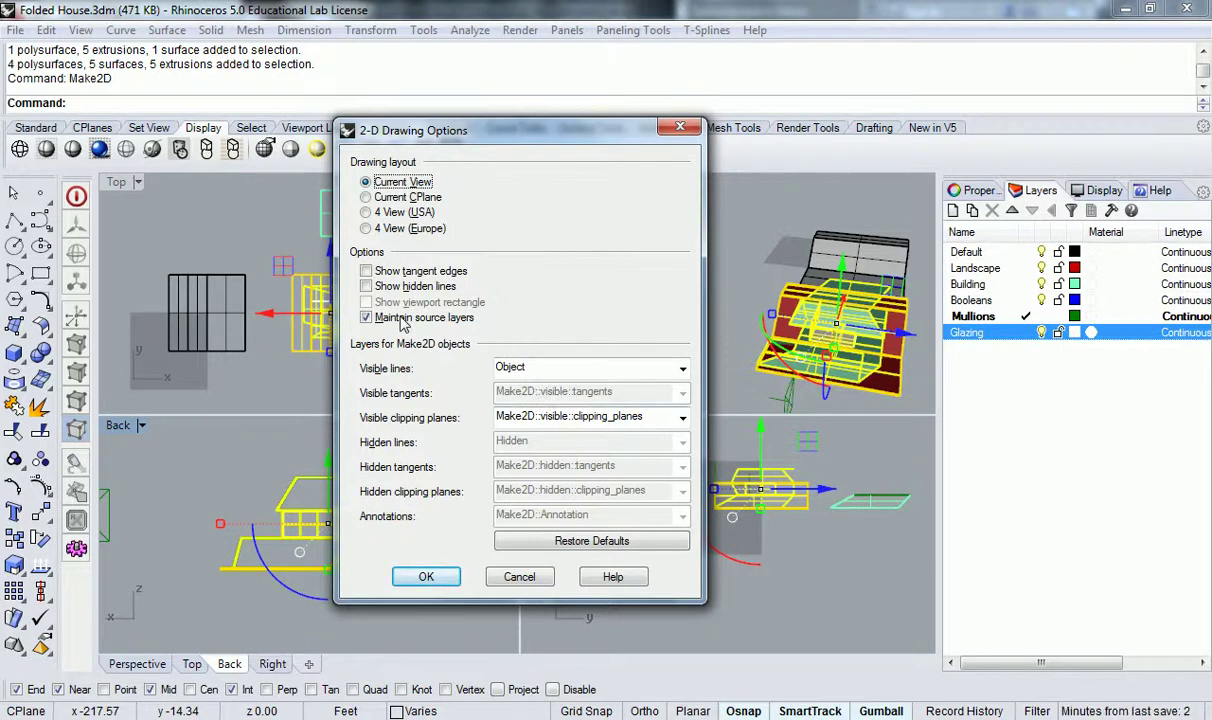
pyautogui.click(426, 577)
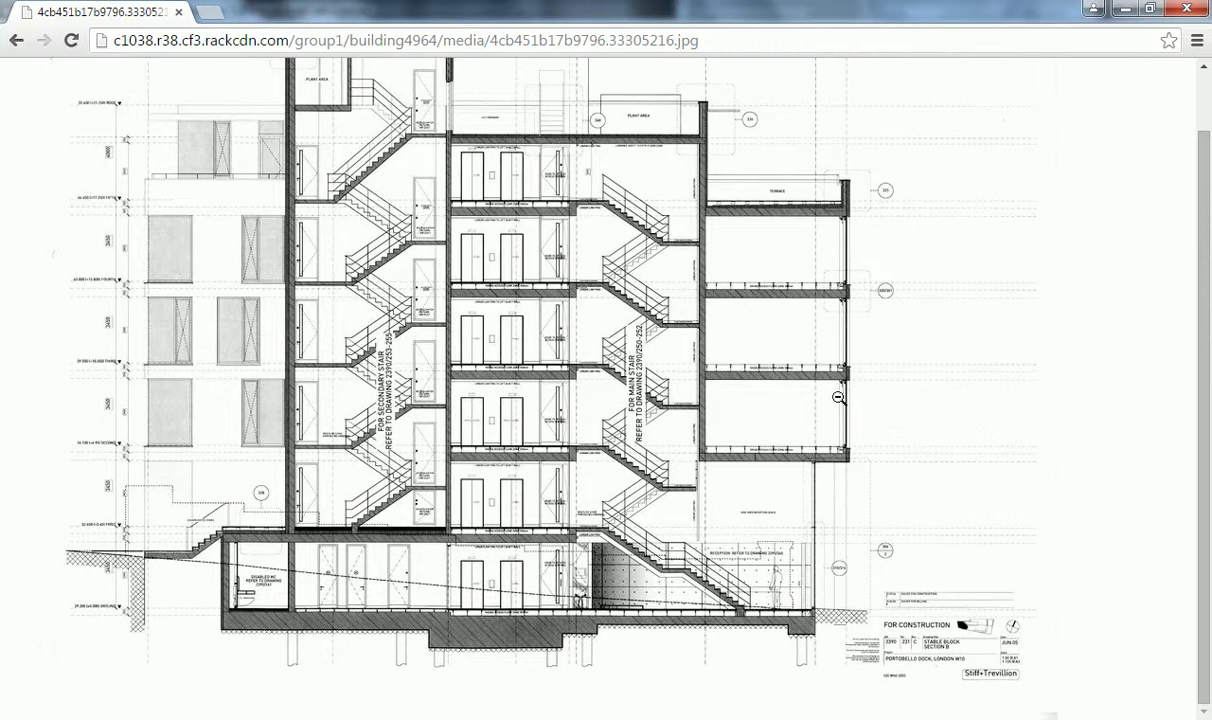
# Return to Rhino and move the generated 2D drawing down along the Y axis in the Top view, clear of the model, and deselect it
pyautogui.click(300, 615)
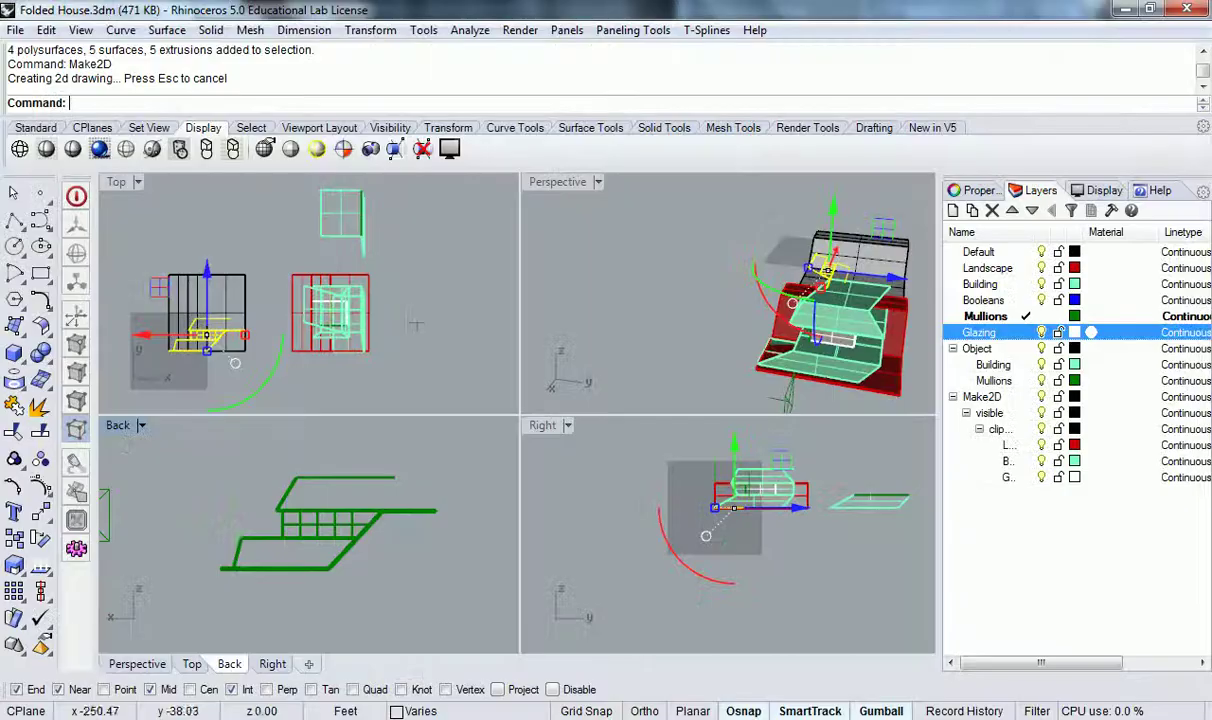
pyautogui.moveTo(255, 333); pyautogui.dragTo(326, 306, button='right')
pyautogui.moveTo(287, 243); pyautogui.dragTo(287, 350)
pyautogui.click(402, 475)
pyautogui.click(428, 303)
# Run Section on the house in the Top view, drawing the section line from end to end along the clipping plane
pyautogui.scroll(-3, 420, 300)
pyautogui.scroll(5, 420, 290)
pyautogui.scroll(-1, 400, 268)
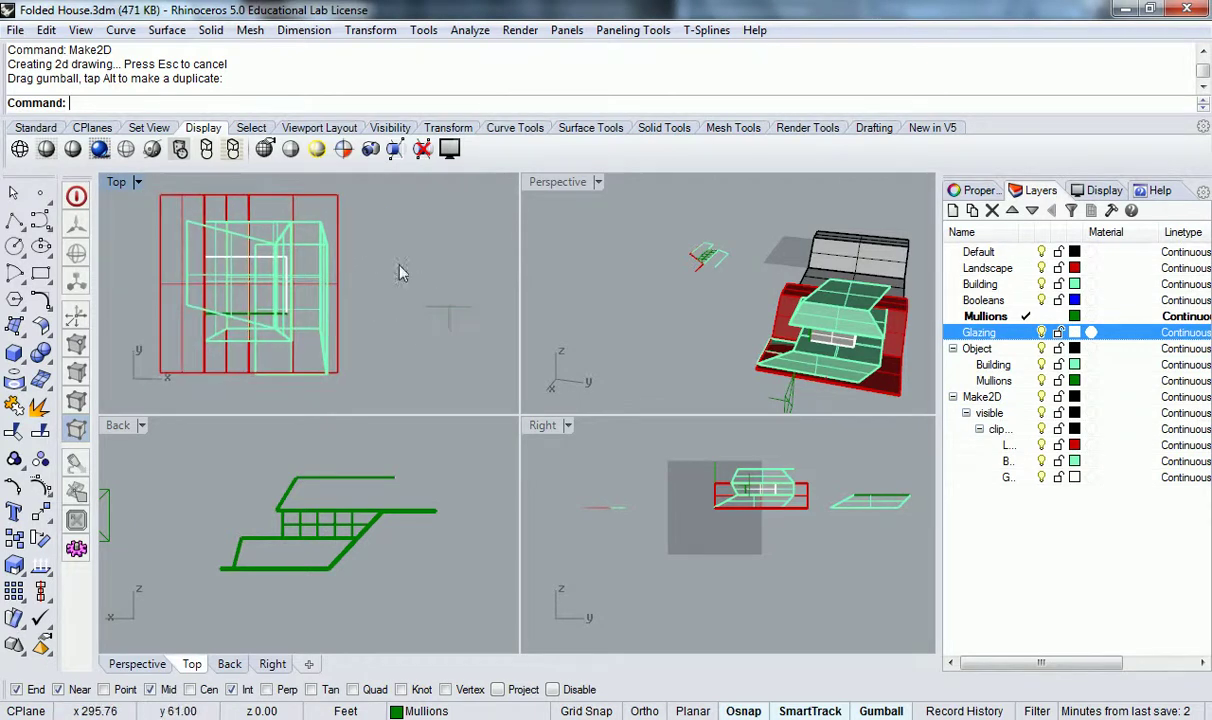
pyautogui.write('Section')
pyautogui.press('Return')
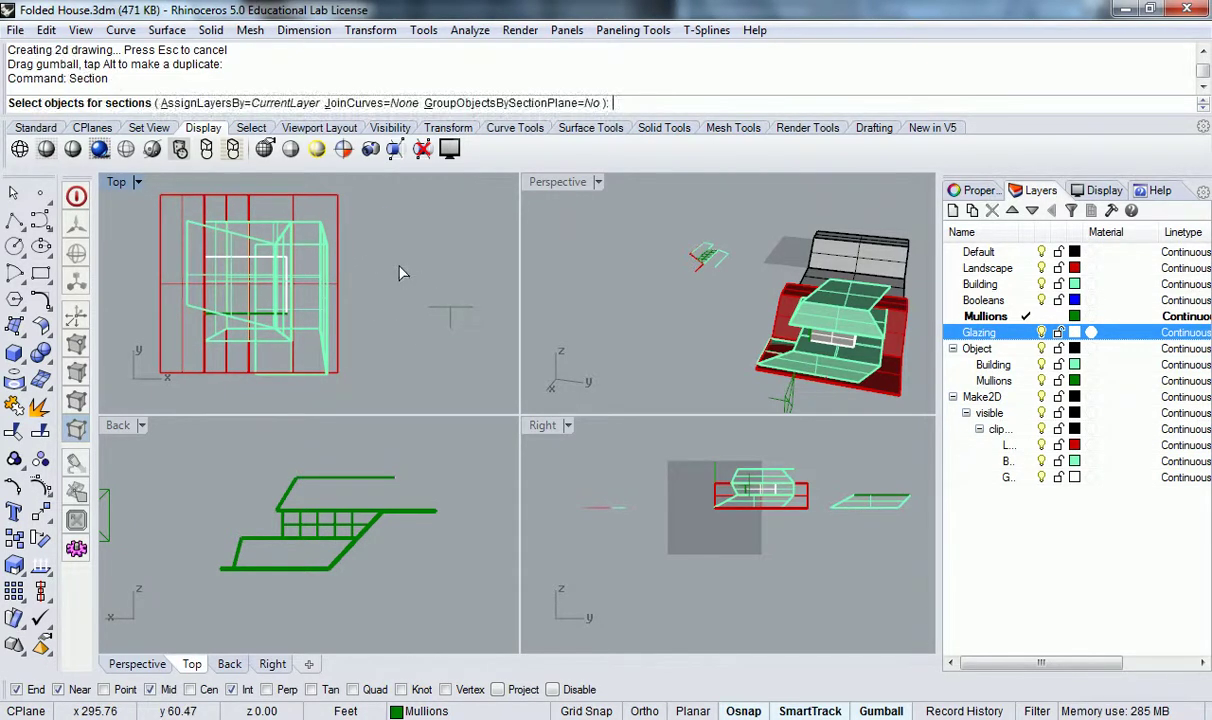
pyautogui.moveTo(401, 267); pyautogui.dragTo(442, 271, button='right')
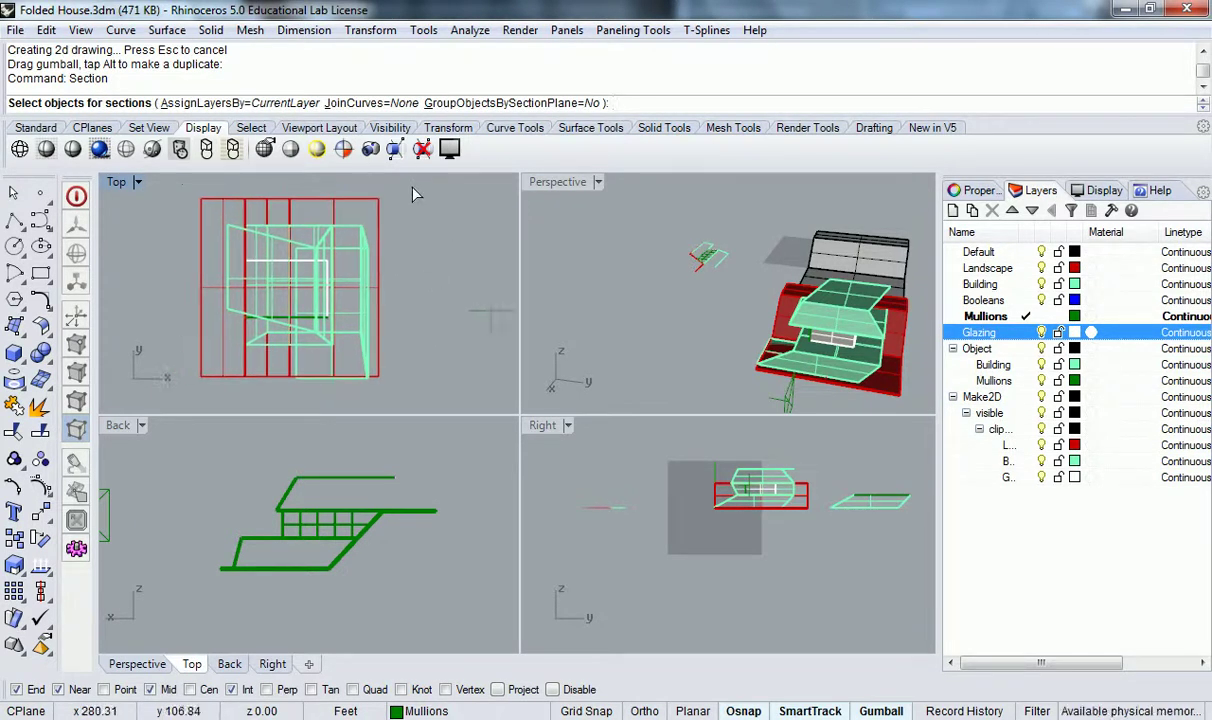
pyautogui.moveTo(196, 391); pyautogui.dragTo(197, 391)
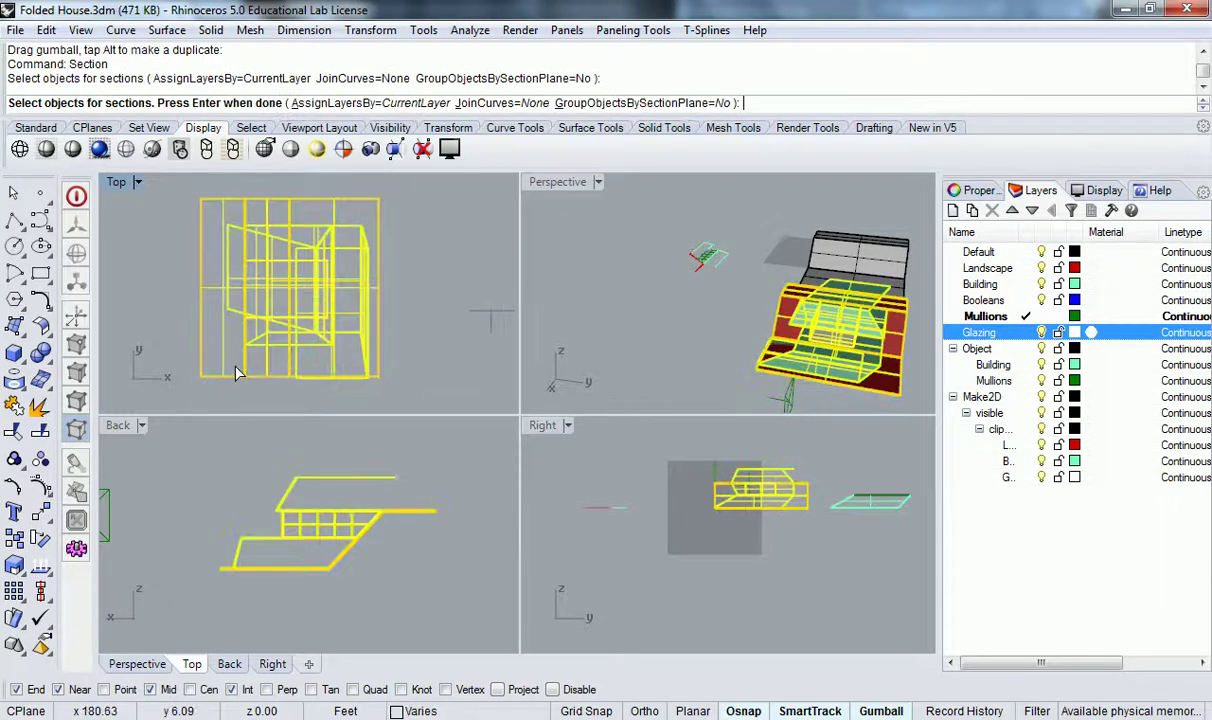
pyautogui.moveTo(420, 298); pyautogui.dragTo(355, 306, button='right')
pyautogui.press('Return')
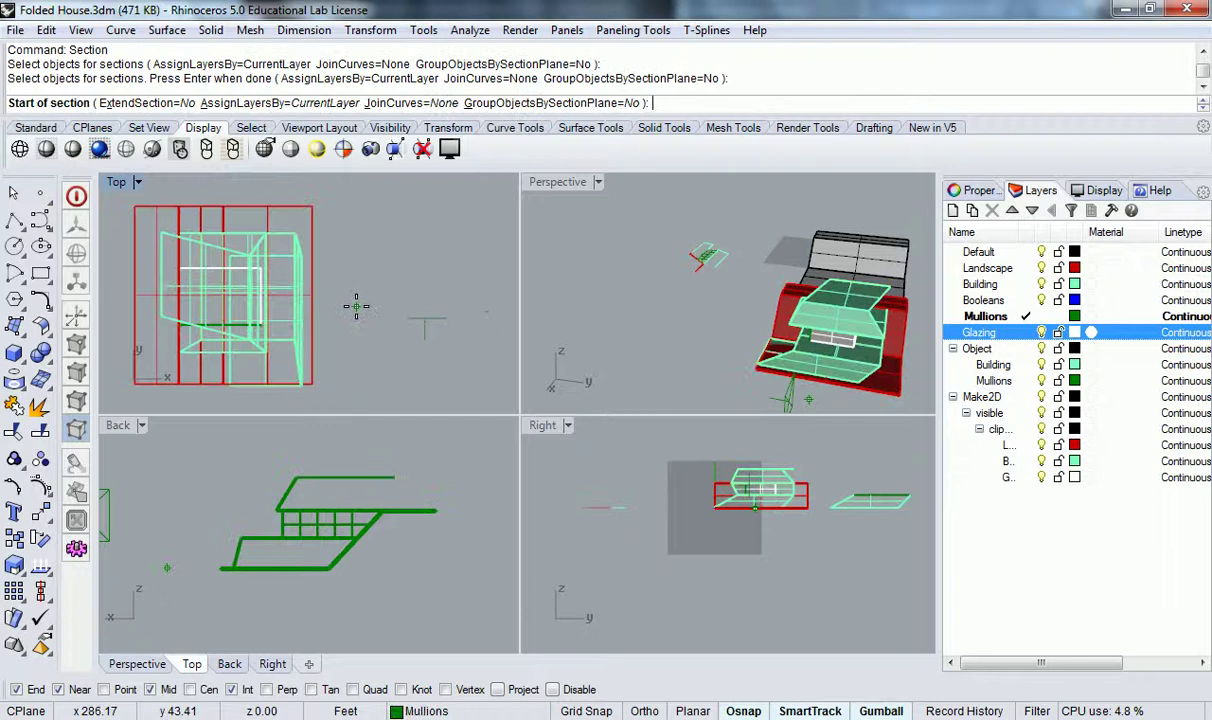
pyautogui.click(438, 317)
pyautogui.click(405, 318)
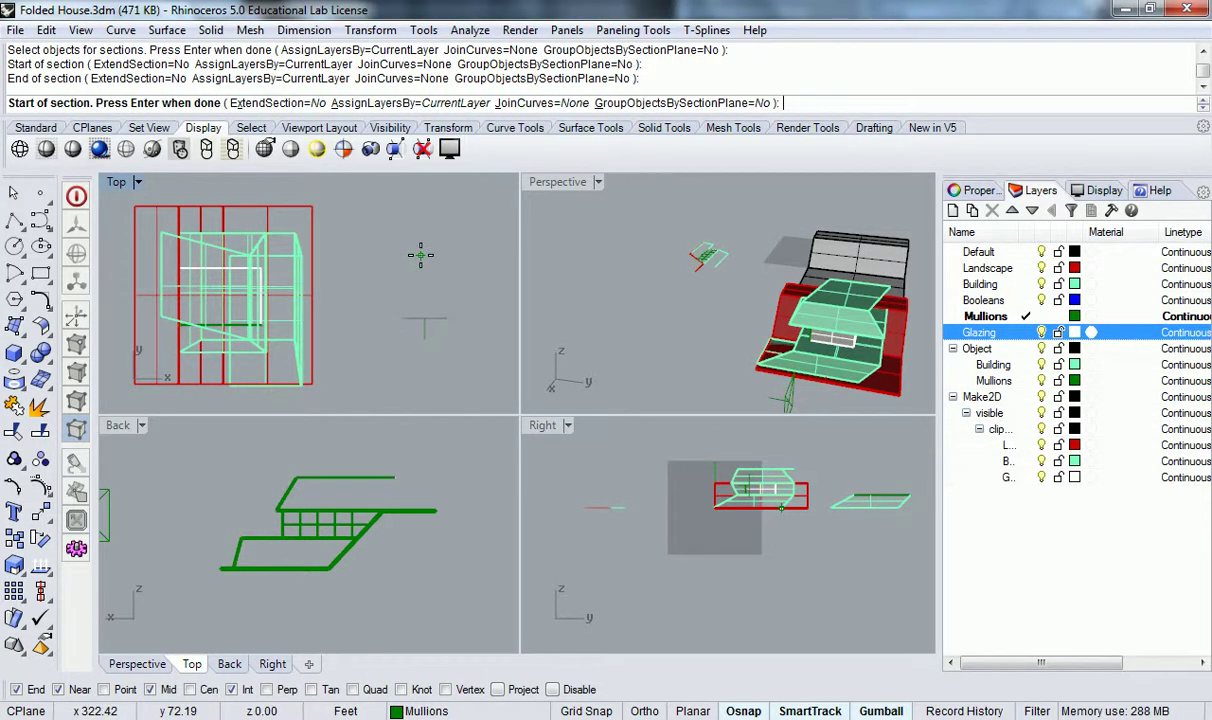
pyautogui.click(442, 318)
pyautogui.click(405, 318)
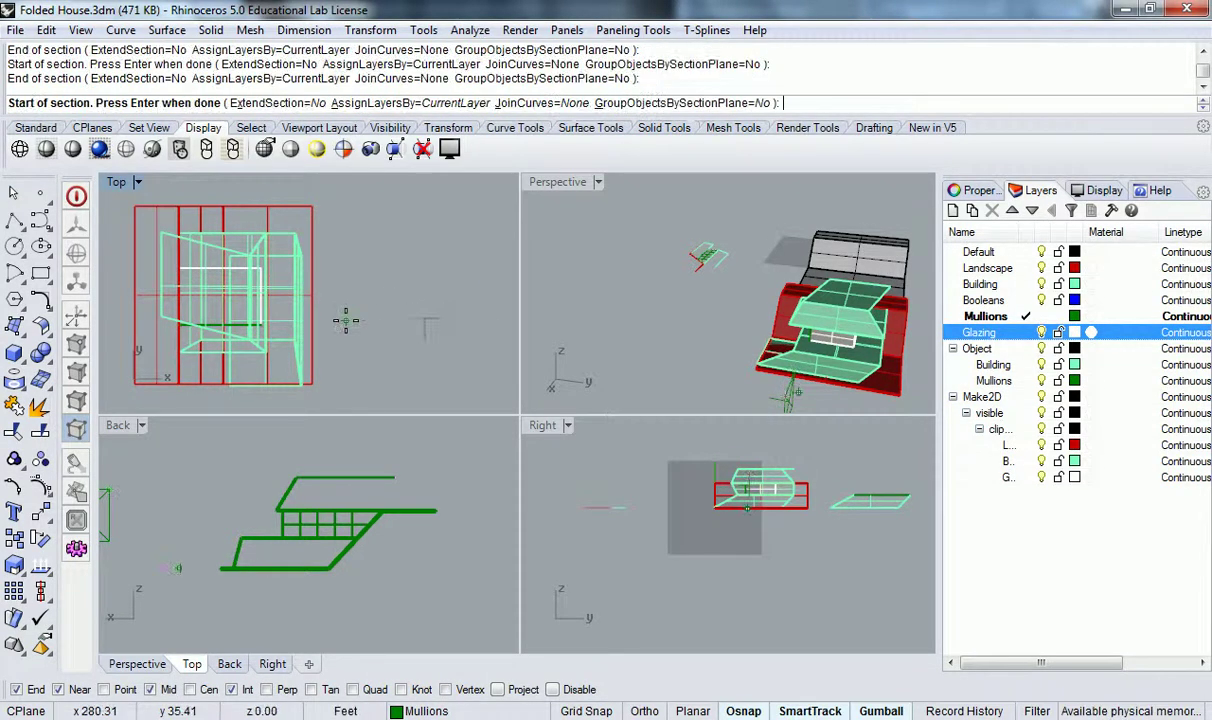
pyautogui.press('Return')
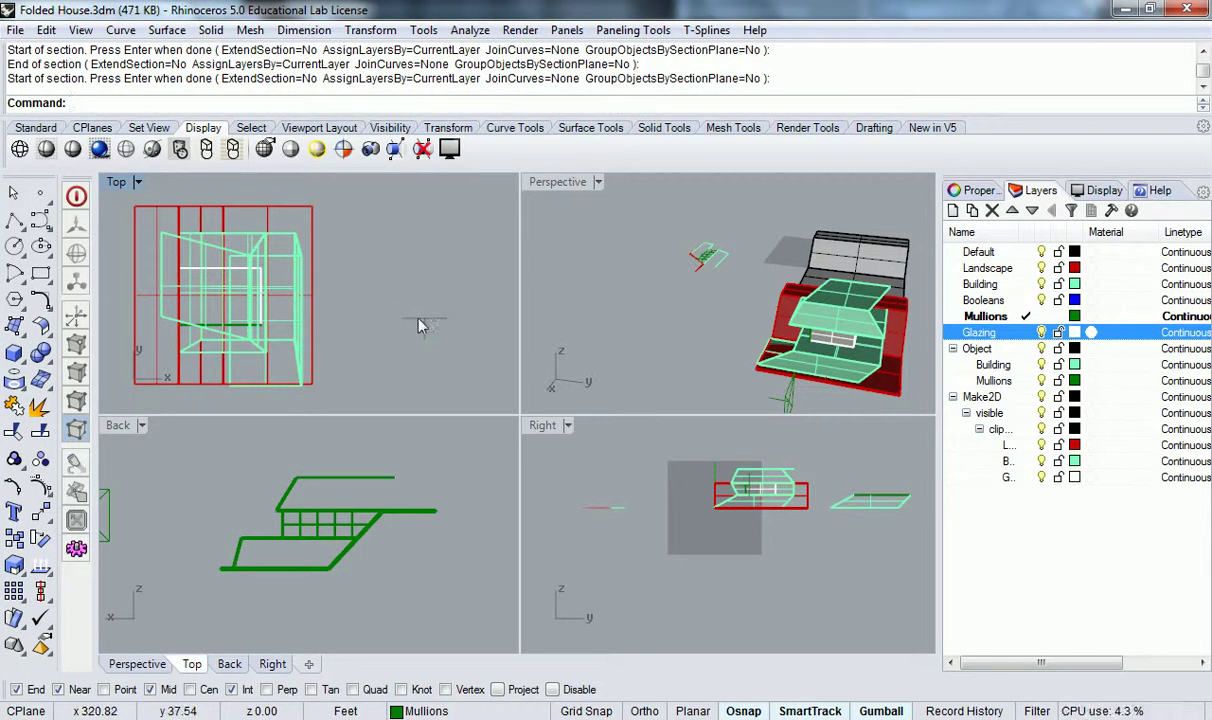
# Shift the clipping plane along the Y axis in the Top view, undo the move and clear the selection
pyautogui.click(420, 318)
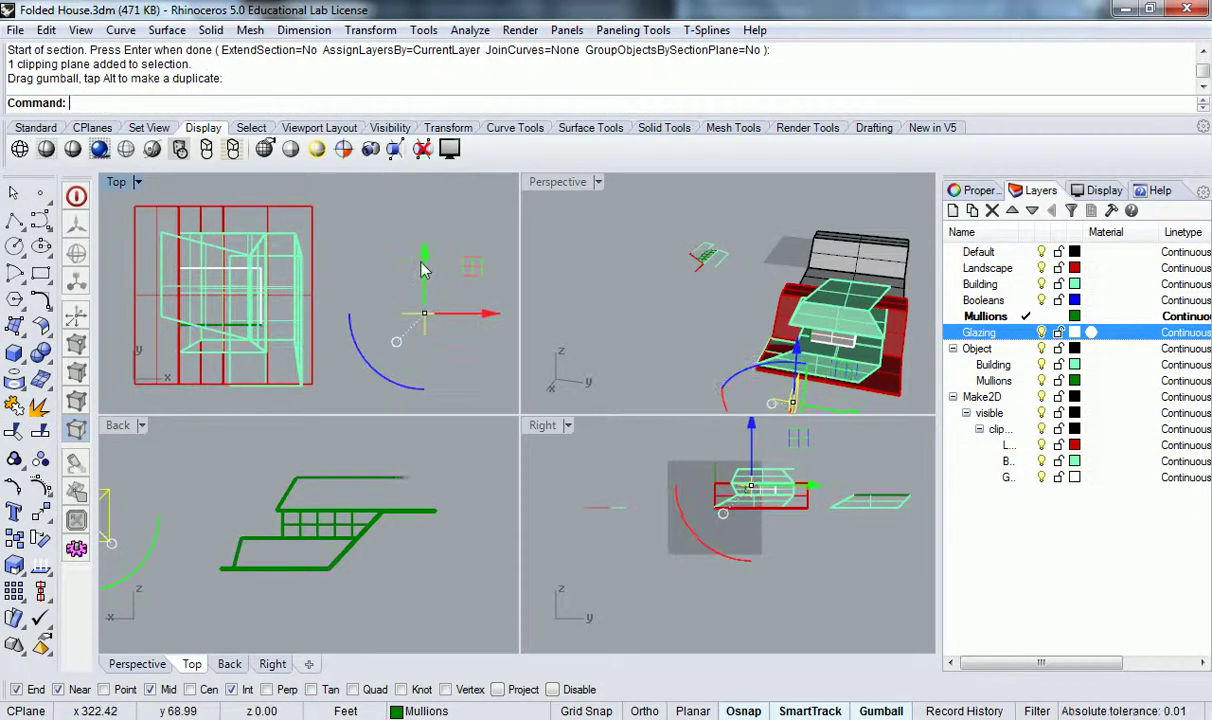
pyautogui.click(433, 333)
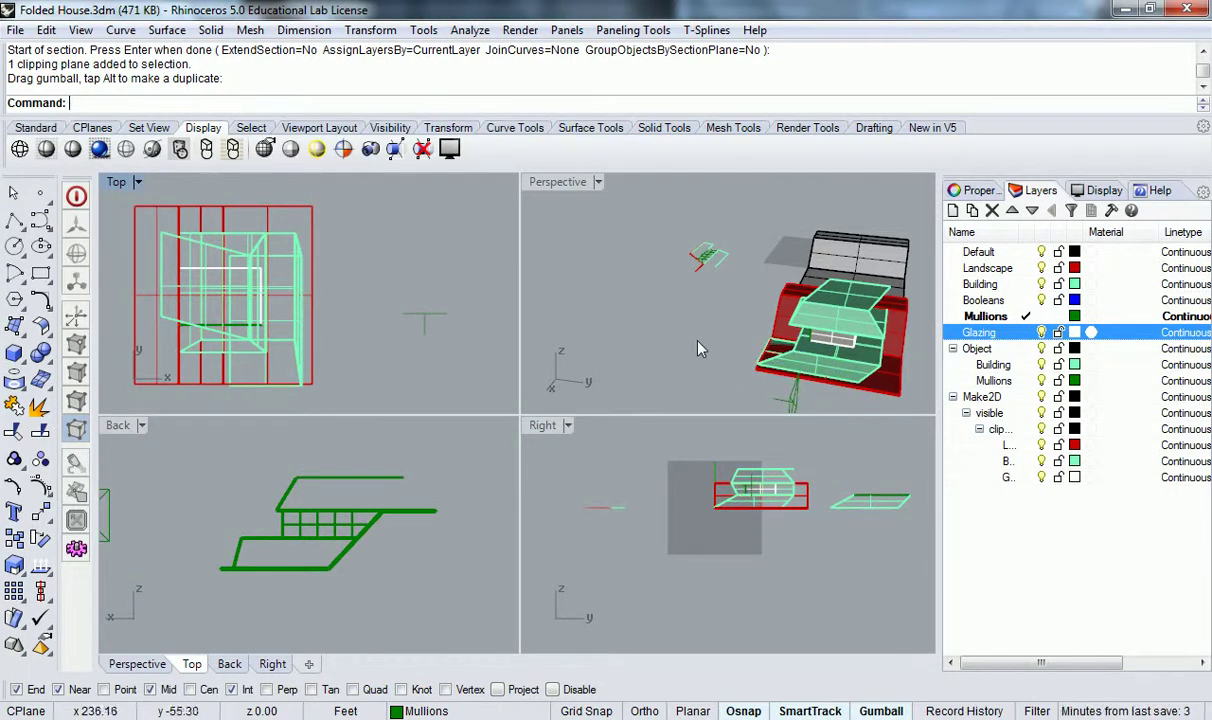
pyautogui.hotkey('ctrl', 'z')
pyautogui.click(570, 318)
# Section the whole house again in the Top view, starting the section line at the clipping plane's endpoint and following the plane
pyautogui.moveTo(383, 276); pyautogui.dragTo(408, 274, button='right')
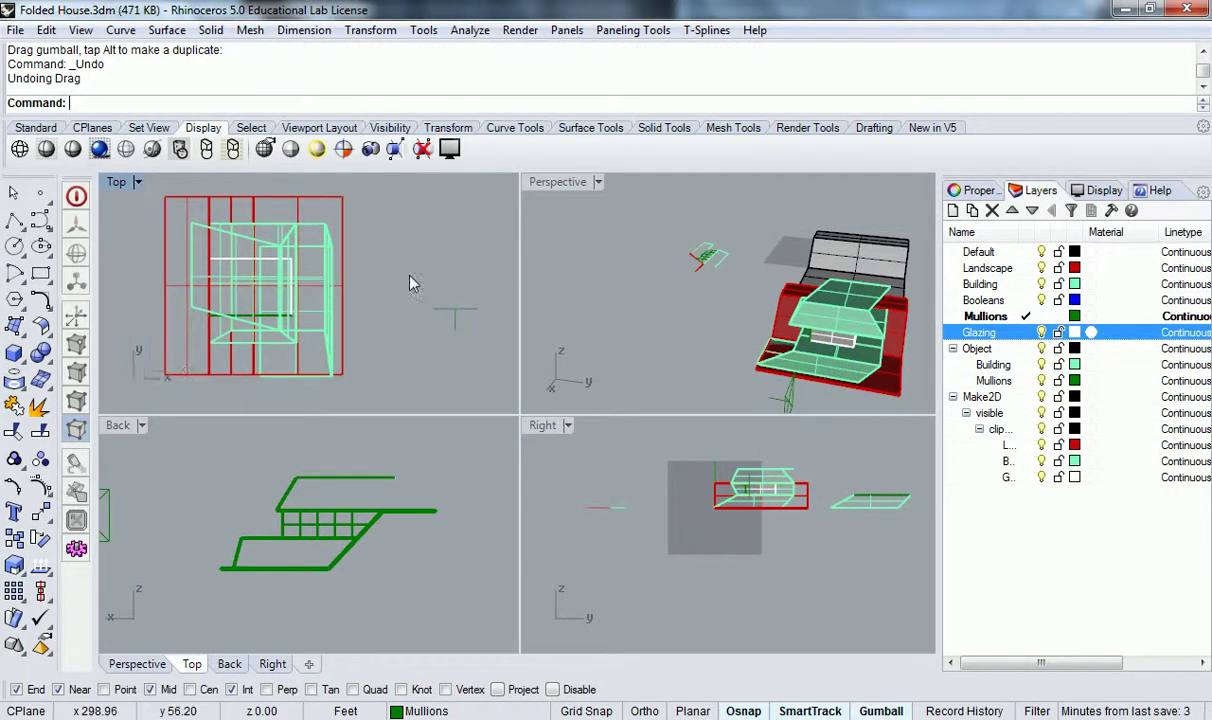
pyautogui.scroll(-2, 407, 290)
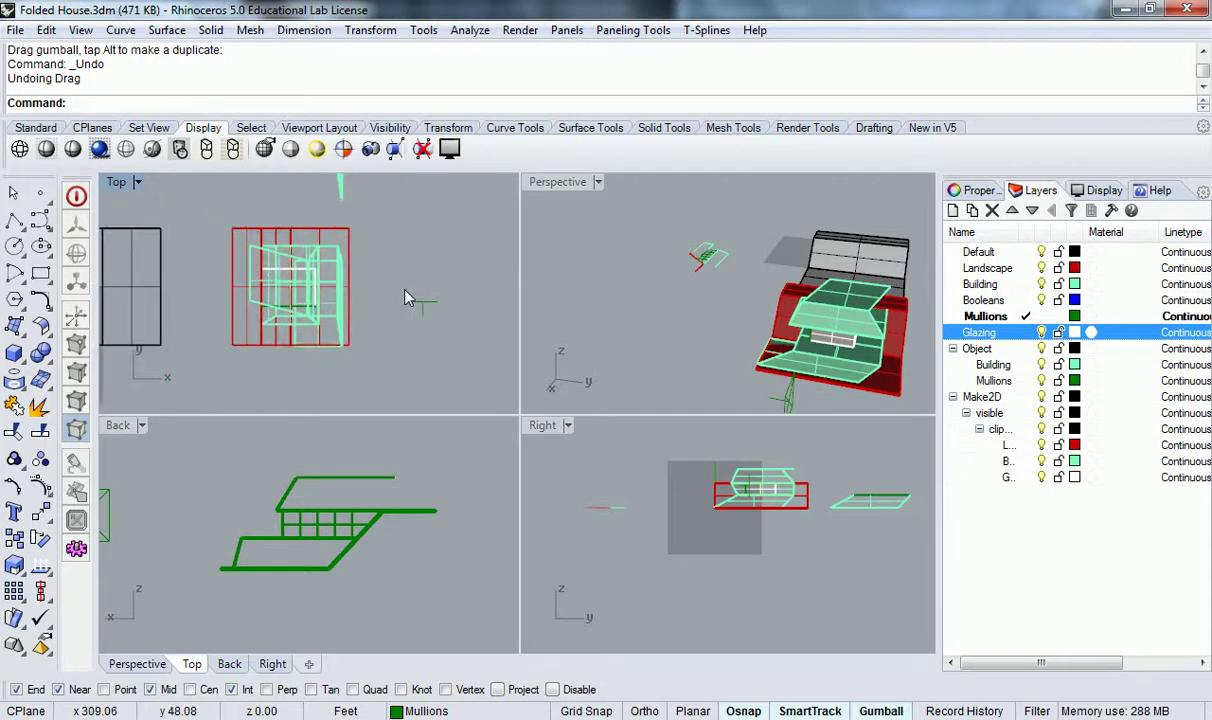
pyautogui.write('Section')
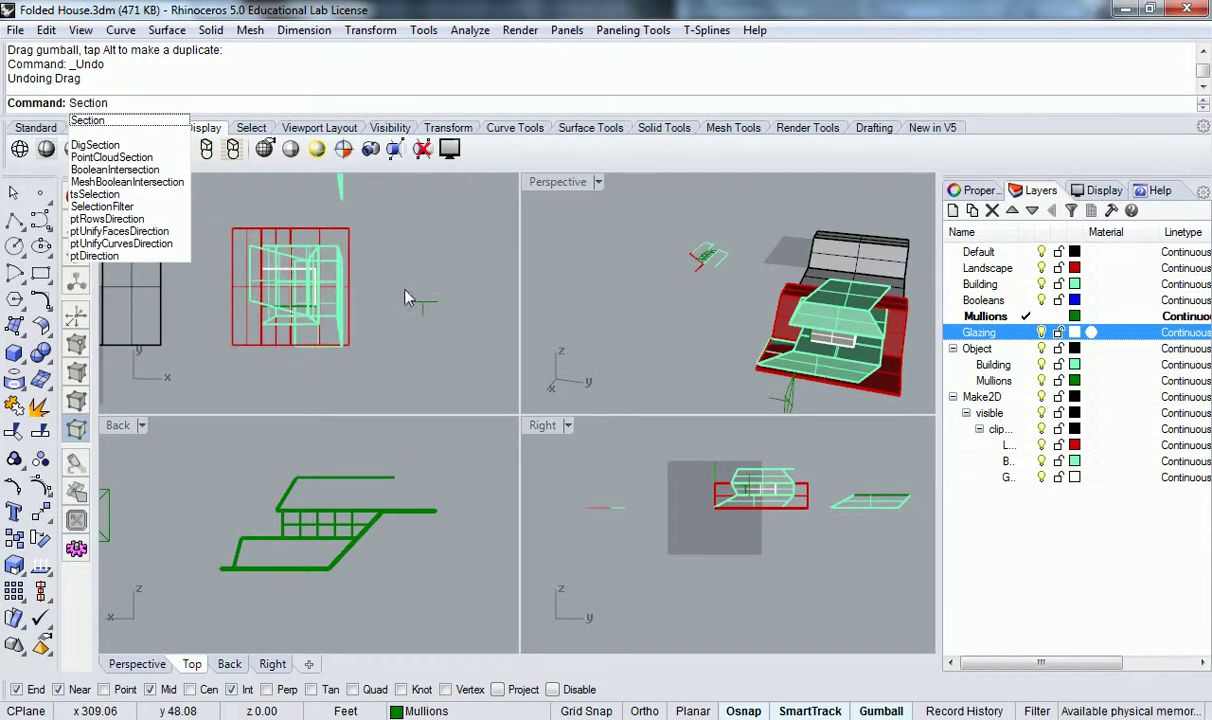
pyautogui.press('Return')
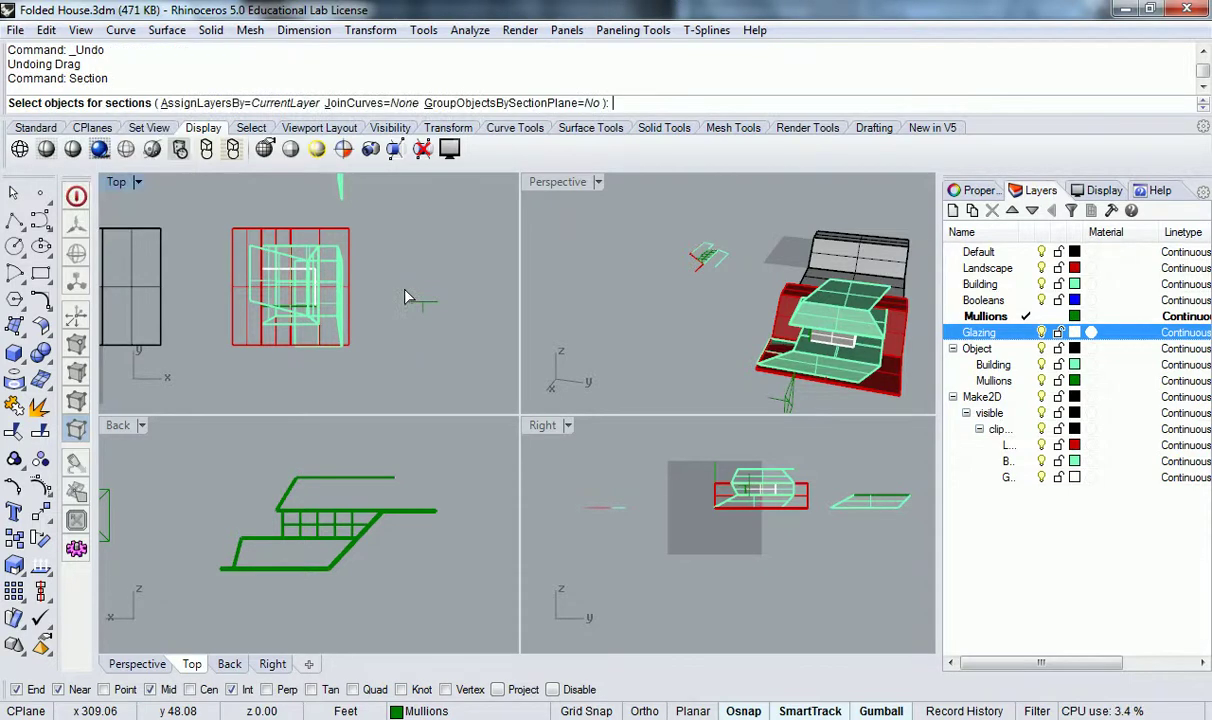
pyautogui.moveTo(364, 215); pyautogui.dragTo(230, 369)
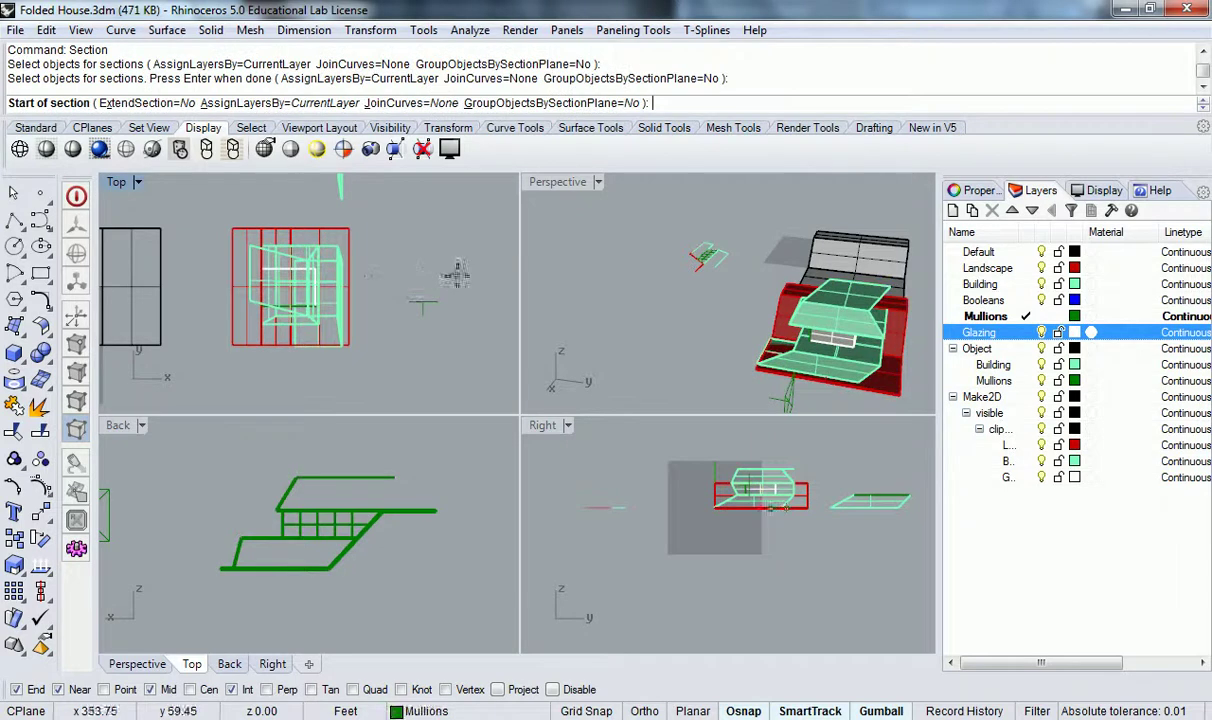
pyautogui.scroll(2, 437, 298)
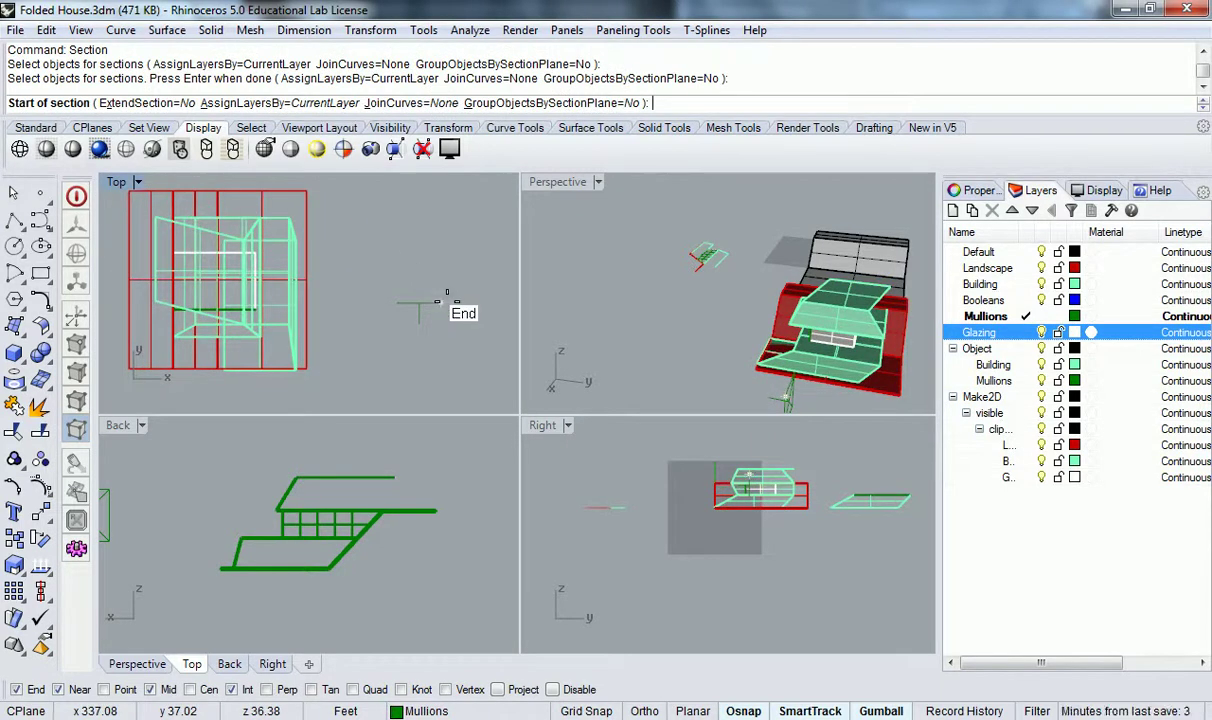
pyautogui.click(445, 296)
pyautogui.click(403, 296)
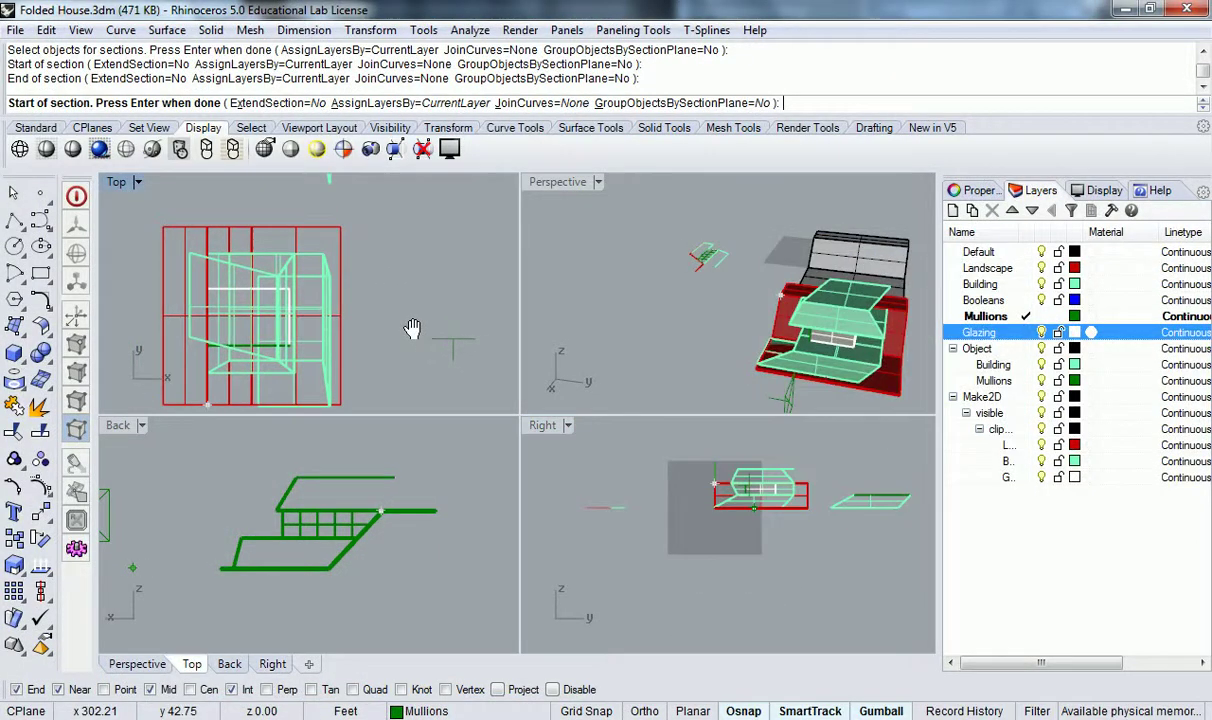
pyautogui.moveTo(412, 328); pyautogui.dragTo(399, 298, button='right')
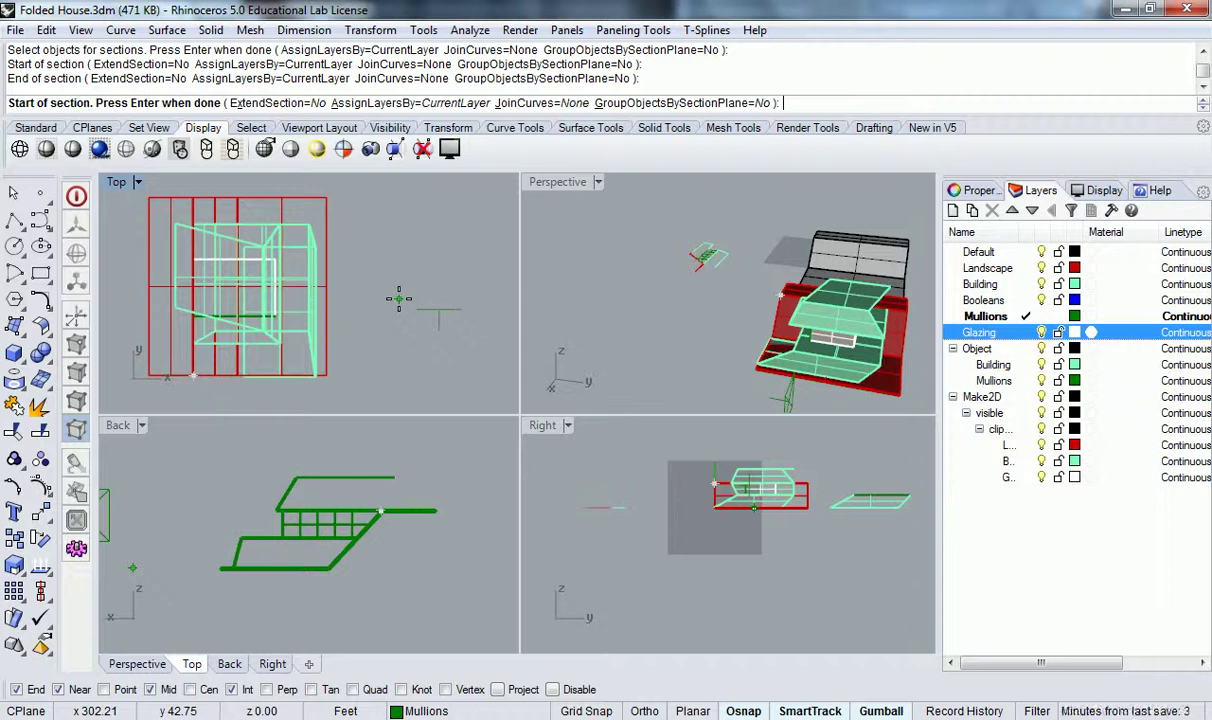
pyautogui.press('Return')
# Examine the section's slab corner in the Back view and the Make2D drawing's linework in the Top view
pyautogui.scroll(5, 294, 467)
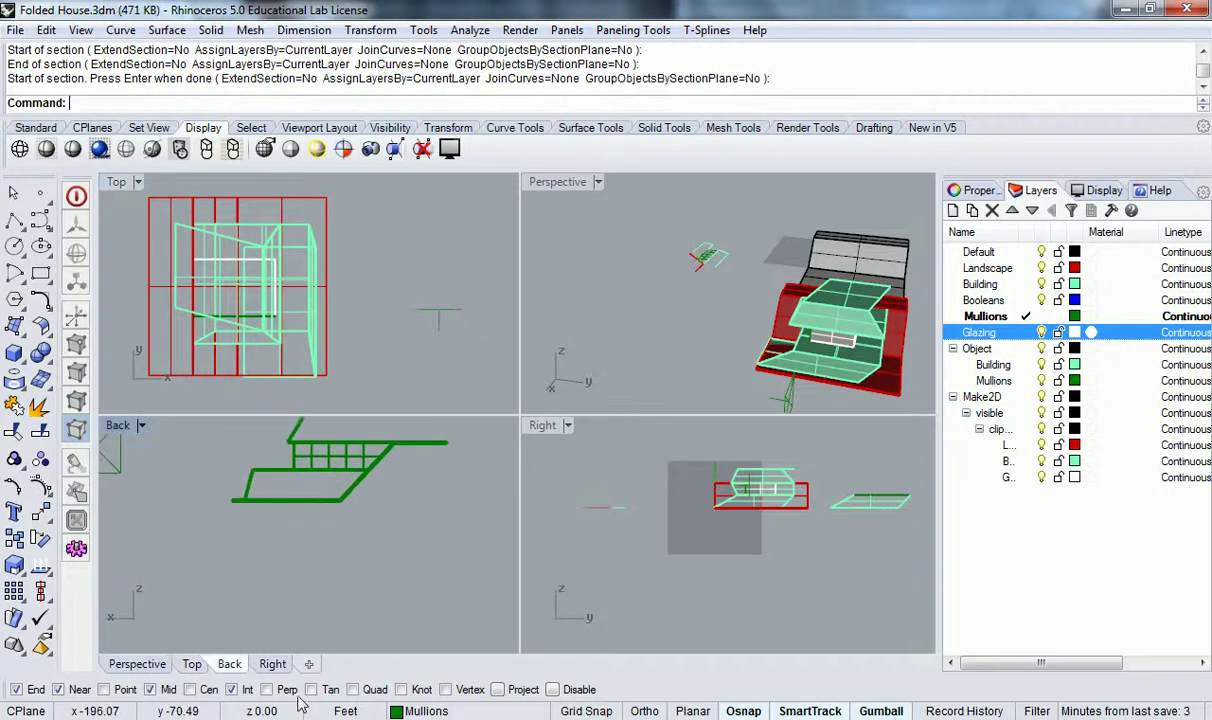
pyautogui.scroll(5, 294, 467)
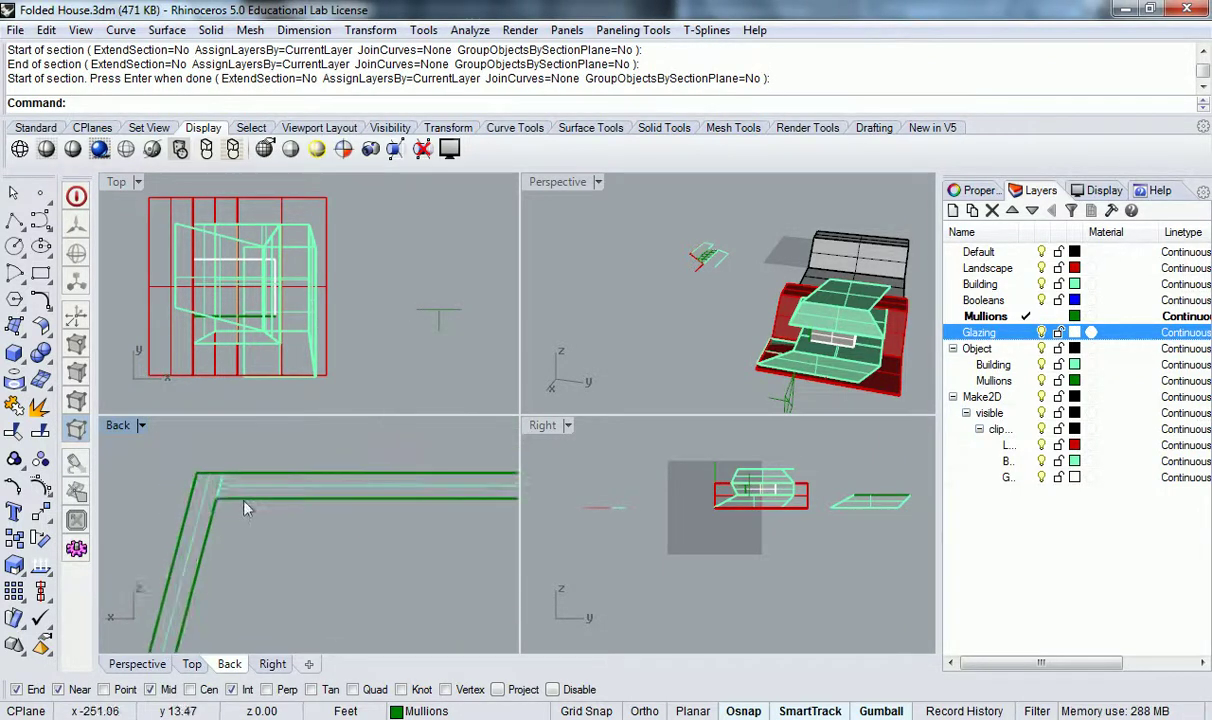
pyautogui.scroll(-5, 258, 510)
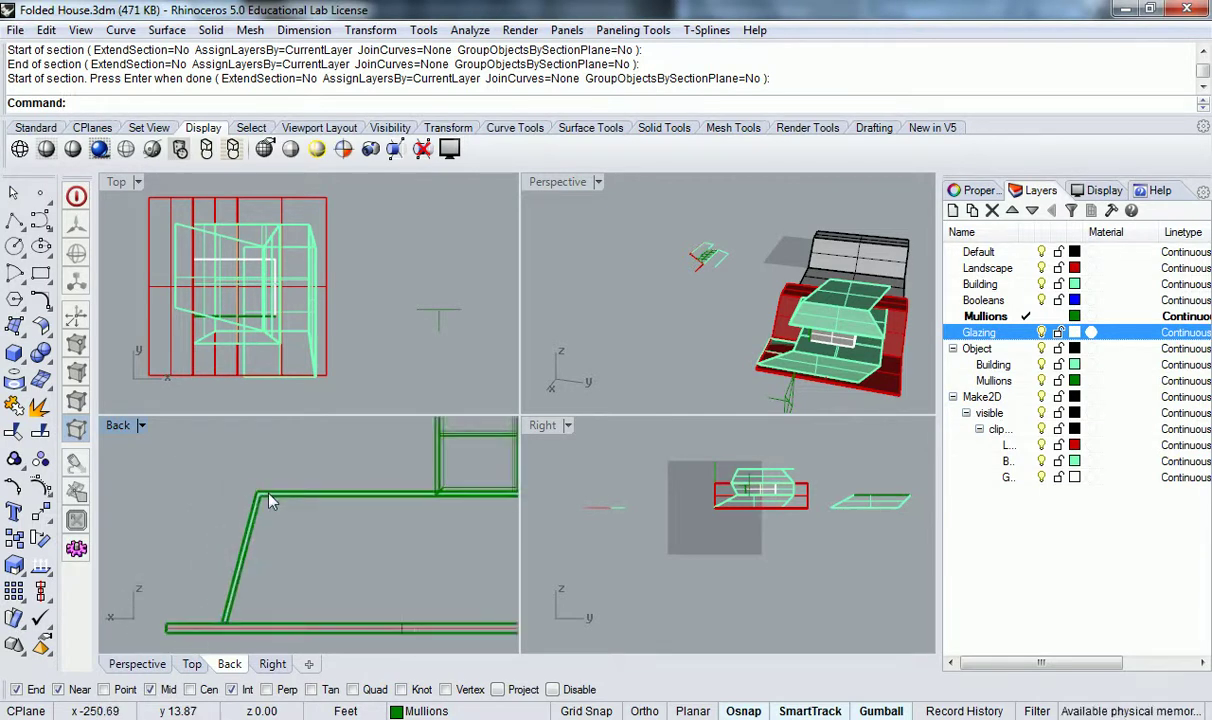
pyautogui.moveTo(427, 475); pyautogui.dragTo(346, 555, button='right')
pyautogui.scroll(-2, 340, 553)
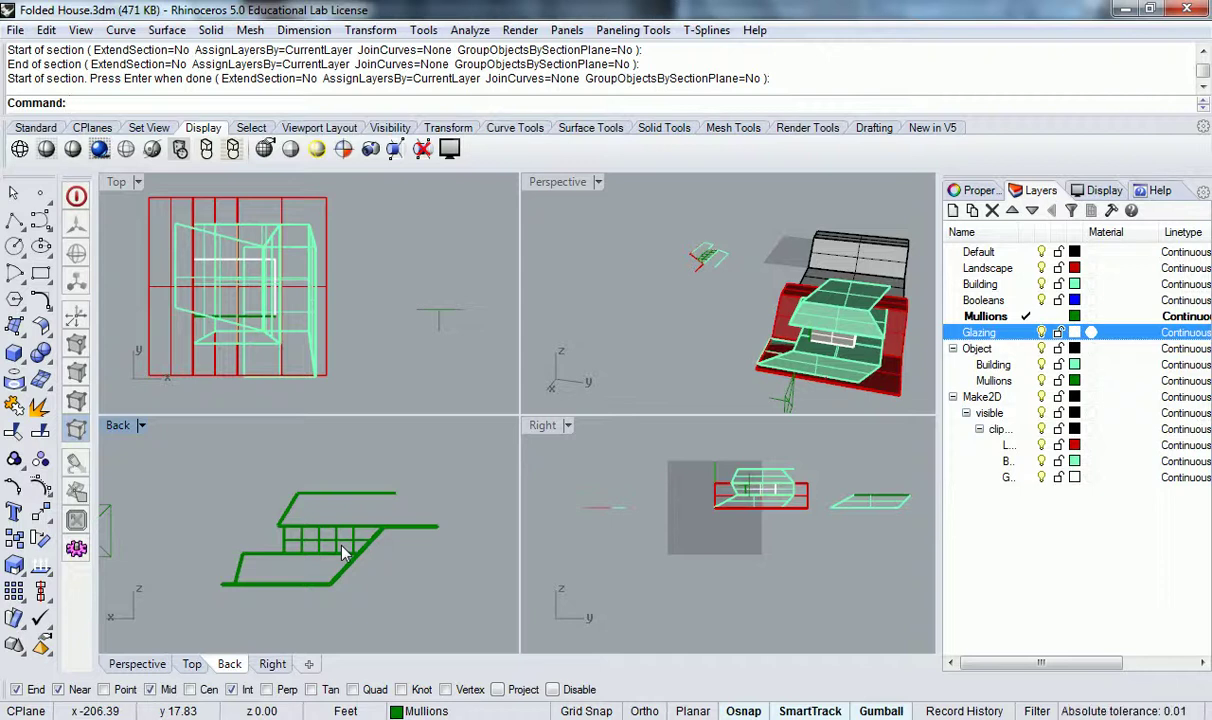
pyautogui.scroll(-3, 330, 335)
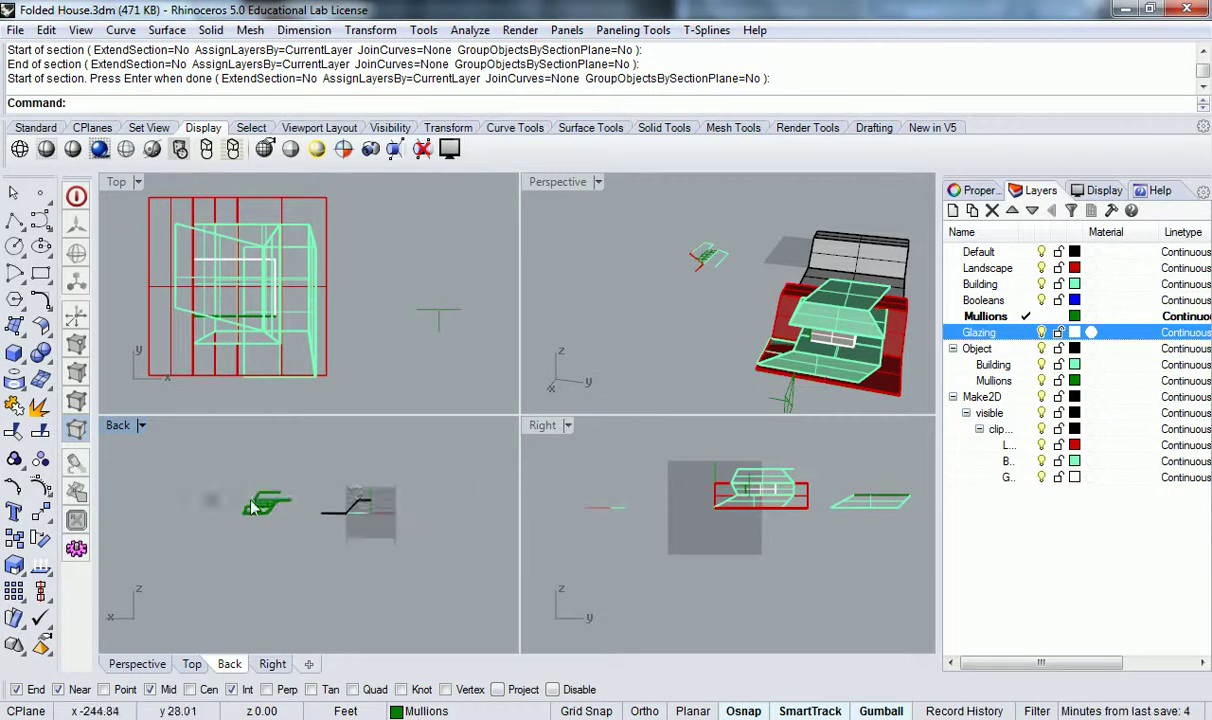
pyautogui.scroll(-4, 300, 335)
pyautogui.scroll(6, 275, 360)
pyautogui.scroll(5, 268, 360)
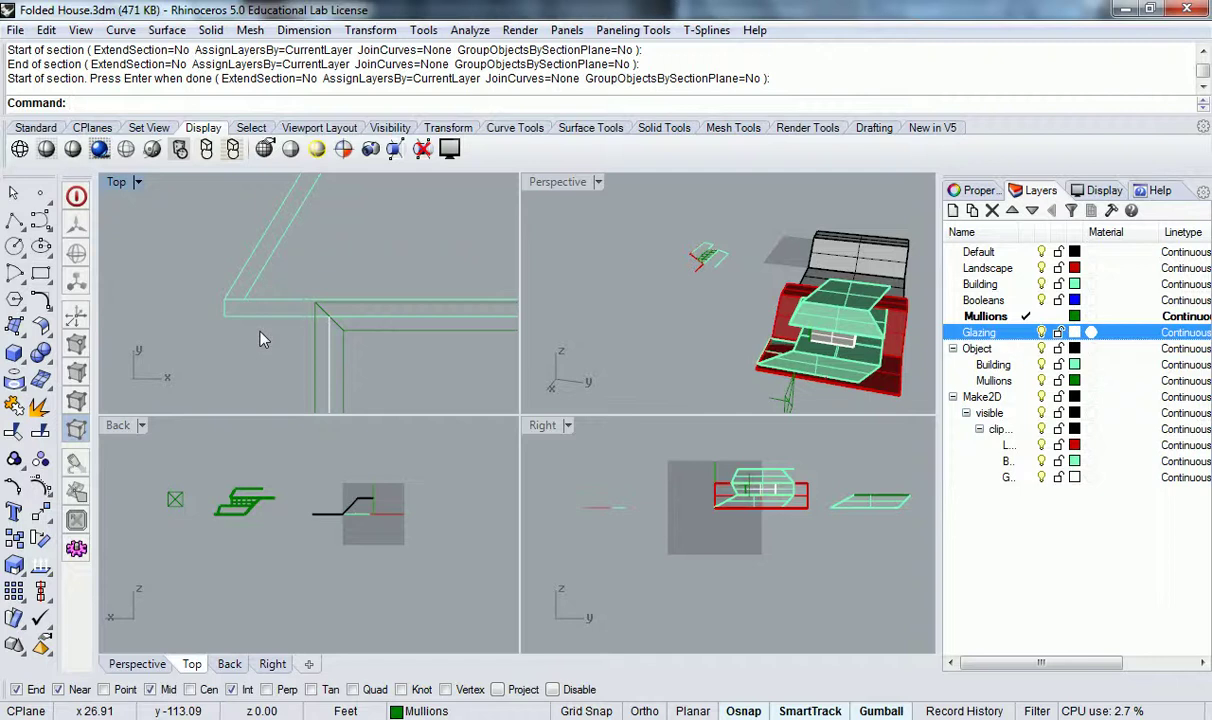
pyautogui.scroll(-8, 289, 322)
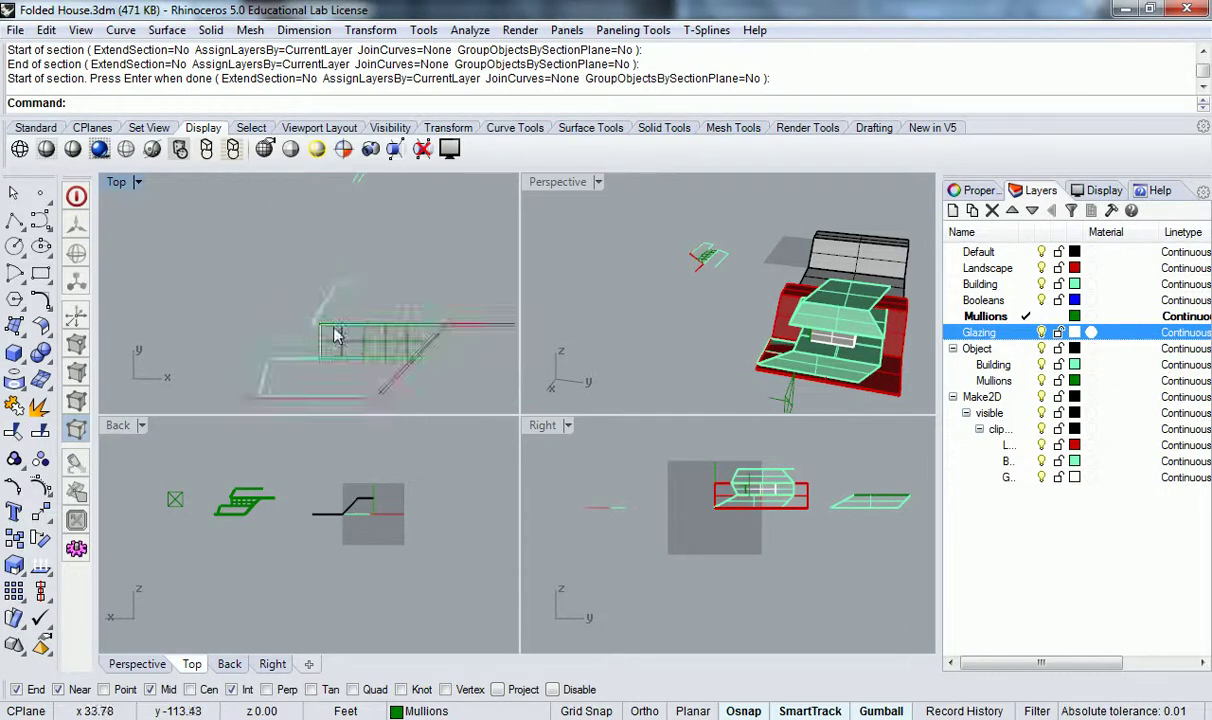
# Draw a short horizontal line about 17 ft long in the Top view, aligned with the clipping plane on its house side
pyautogui.scroll(-2, 330, 323)
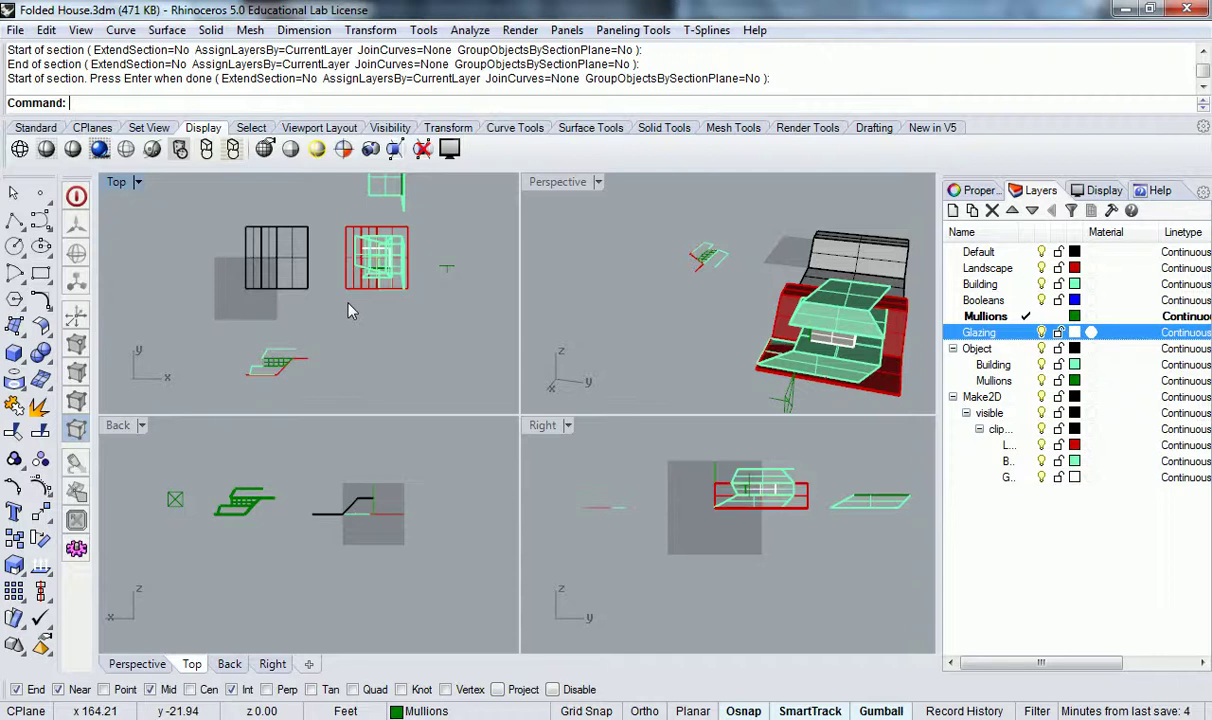
pyautogui.moveTo(820, 290); pyautogui.dragTo(853, 335, button='right')
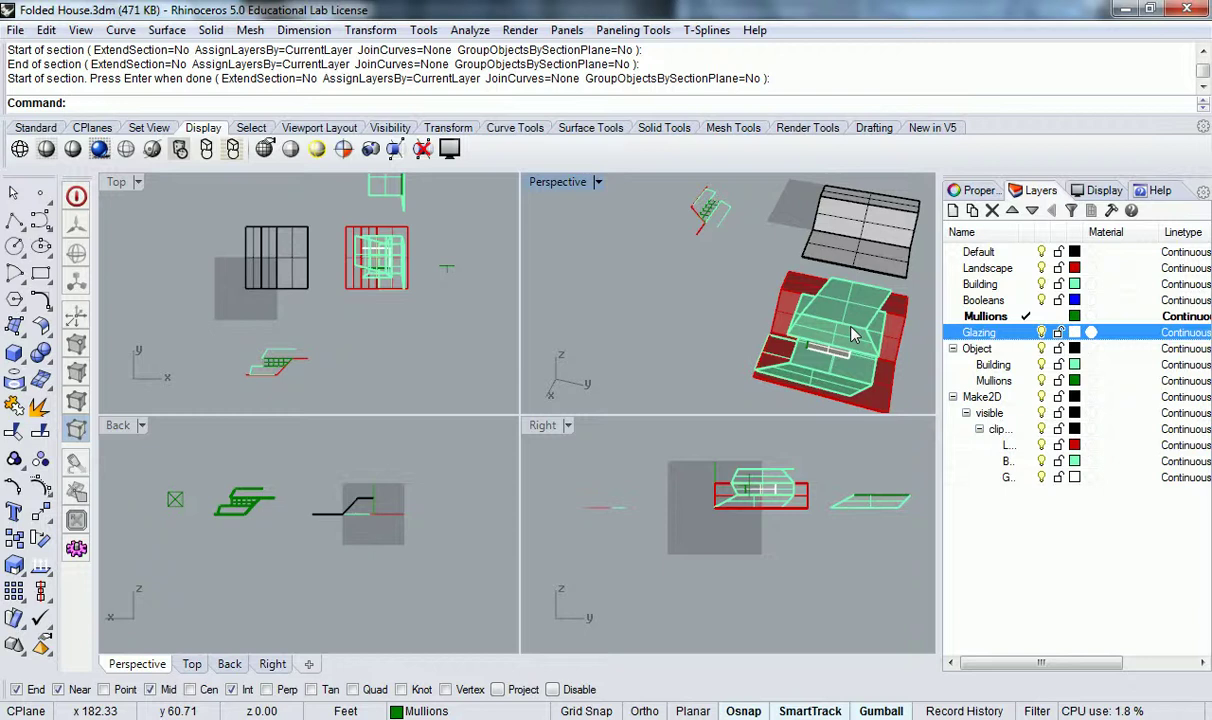
pyautogui.scroll(5, 352, 283)
pyautogui.moveTo(372, 270)
pyautogui.mouseDown(button='right')
pyautogui.moveTo(411, 266)
pyautogui.moveTo(425, 298)
pyautogui.moveTo(366, 287)
pyautogui.mouseUp(button='right')
pyautogui.write('L')
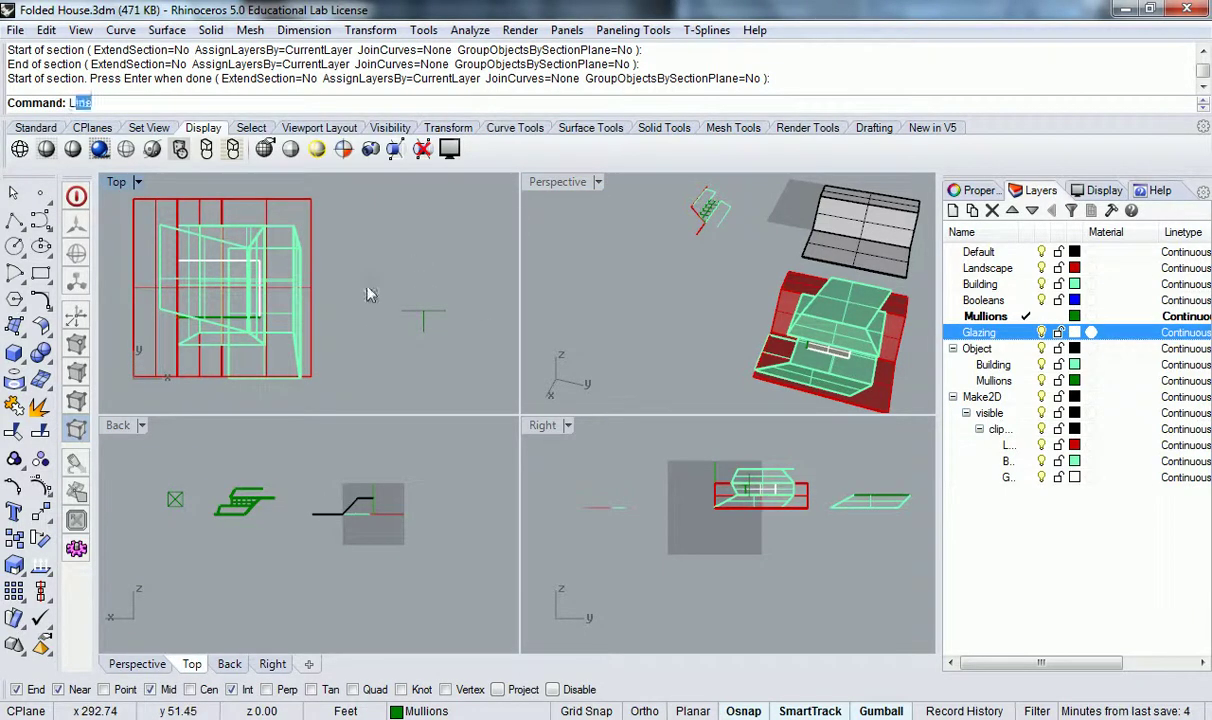
pyautogui.press('Return')
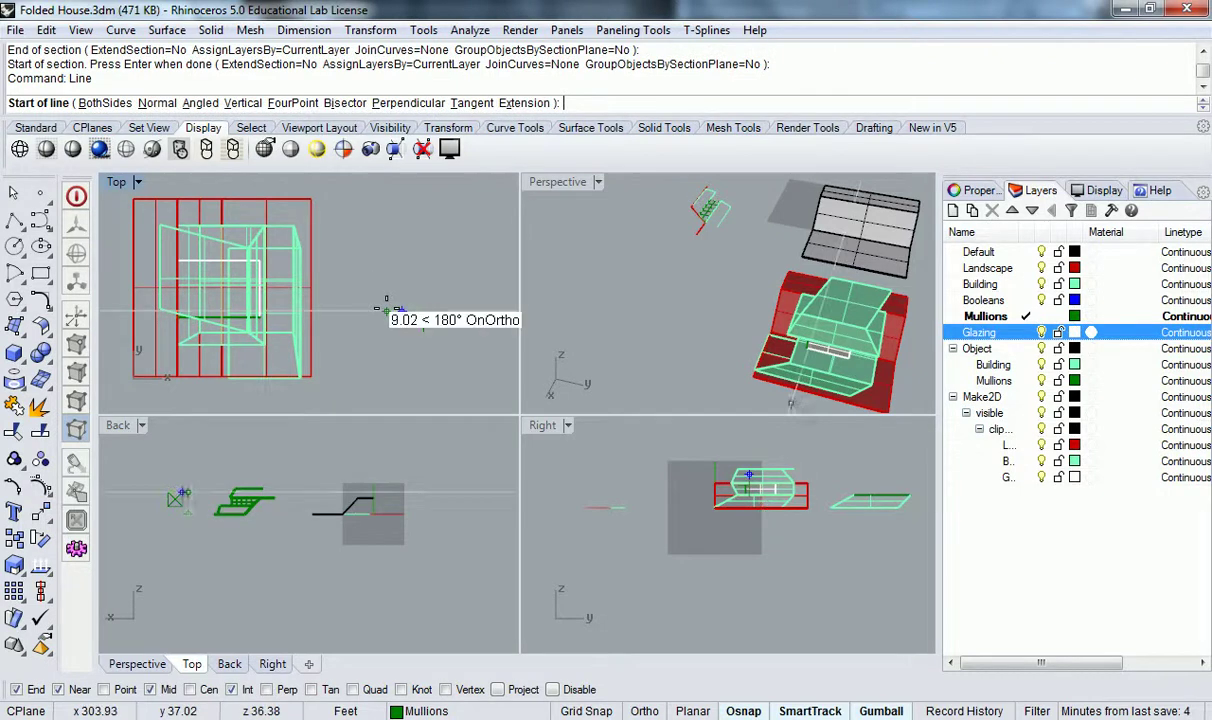
pyautogui.click(386, 310)
pyautogui.press('Escape')
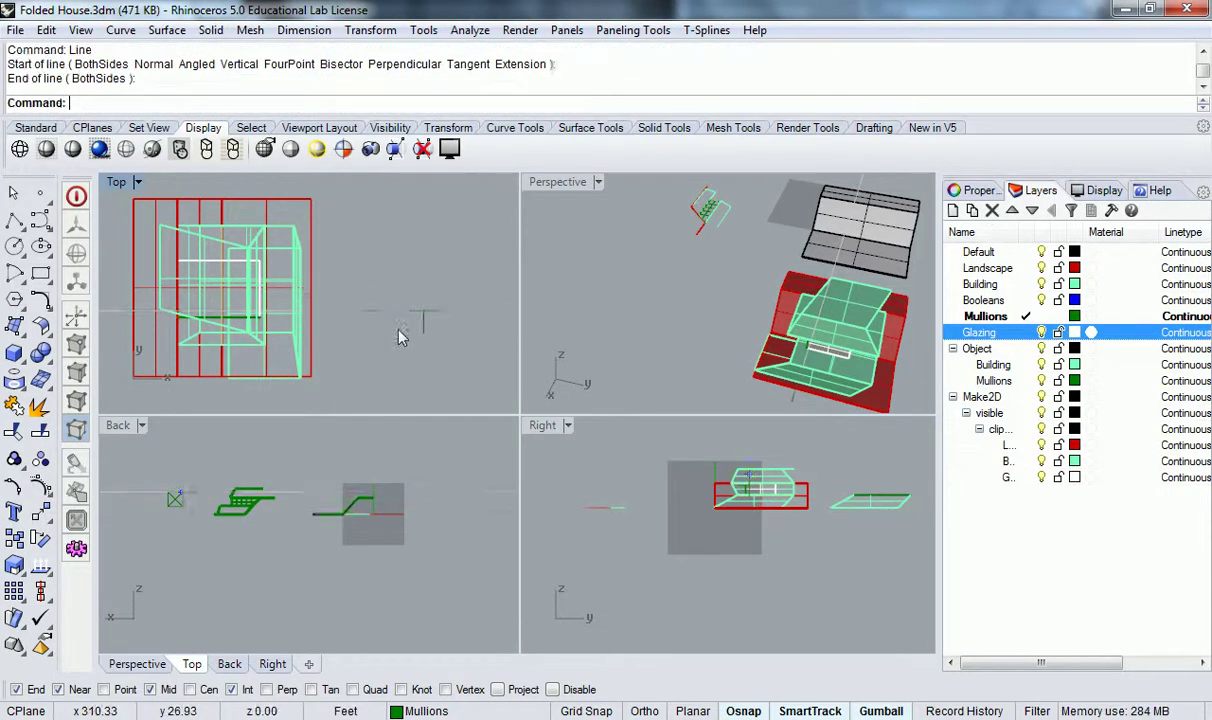
# Try to section the house with a section line that only runs from one endpoint of the short line to the other
pyautogui.write('Section')
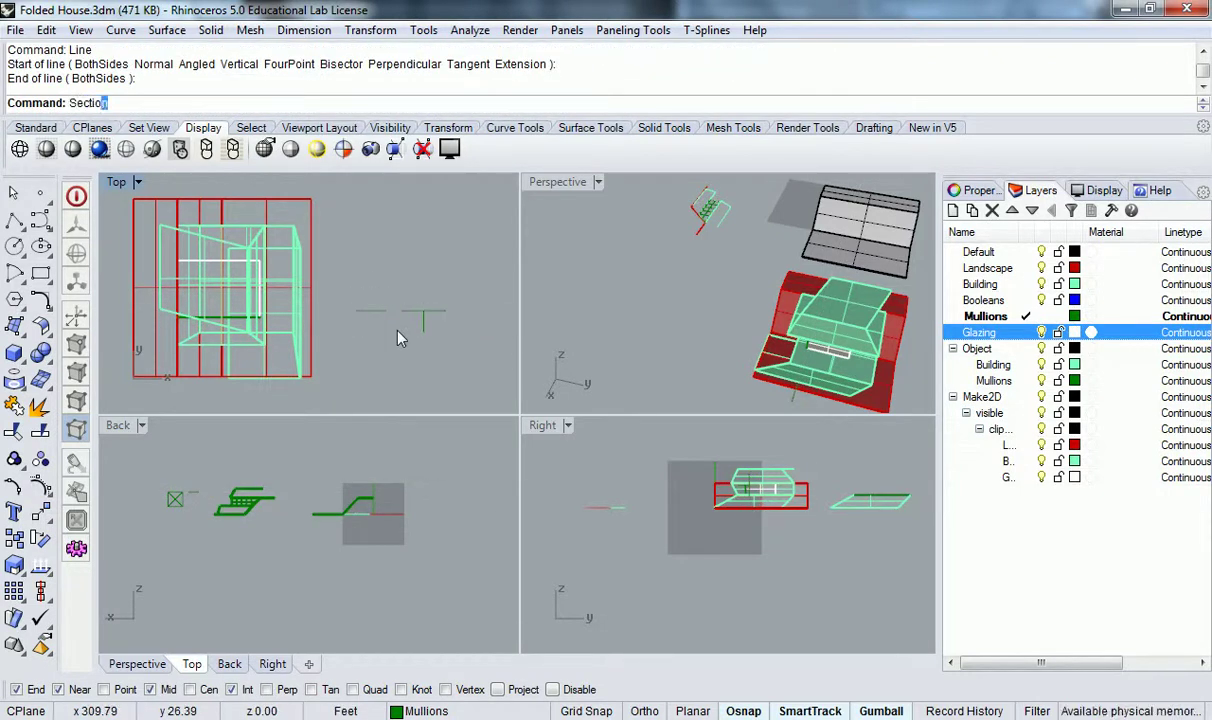
pyautogui.press('Return')
pyautogui.scroll(-4, 334, 187)
pyautogui.moveTo(334, 187); pyautogui.dragTo(182, 329)
pyautogui.press('Return')
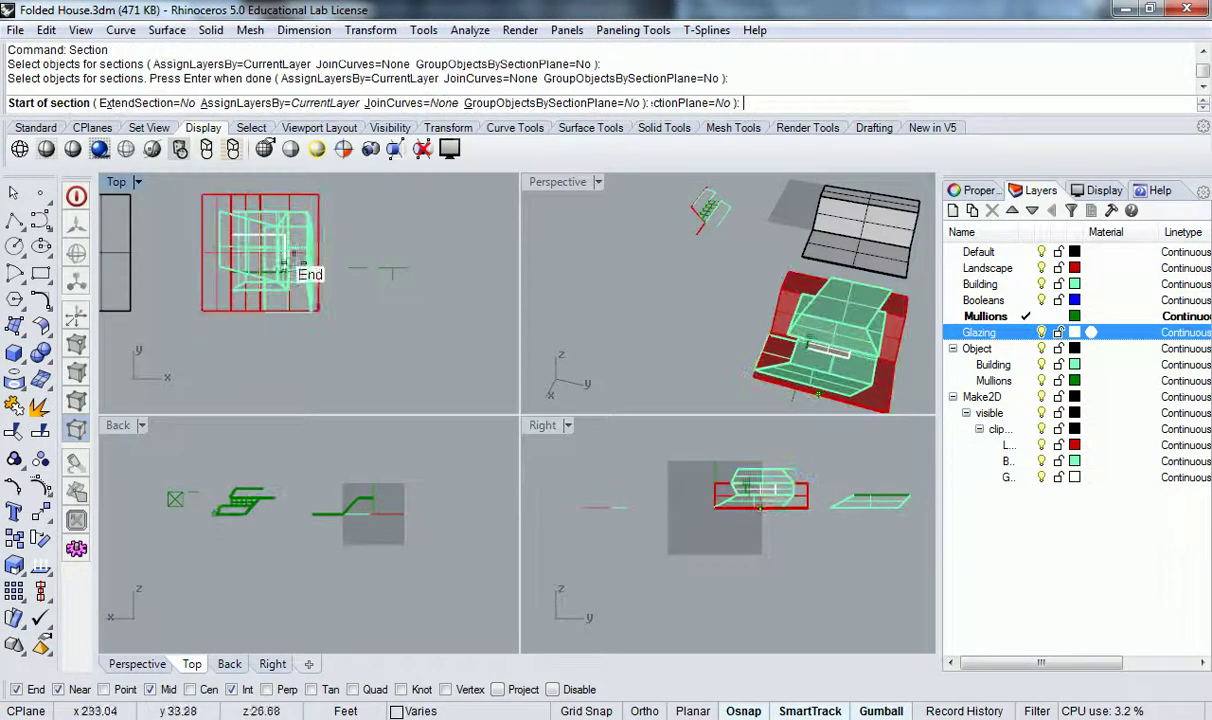
pyautogui.scroll(2, 300, 262)
pyautogui.click(372, 268)
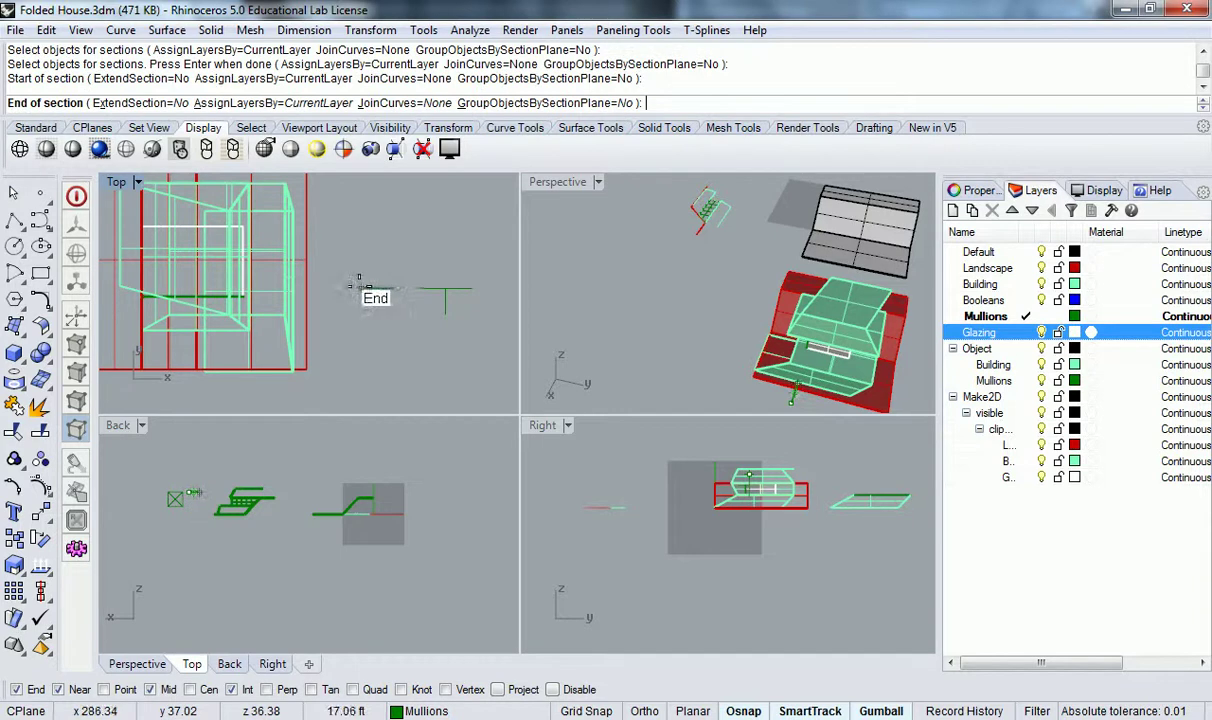
pyautogui.click(359, 283)
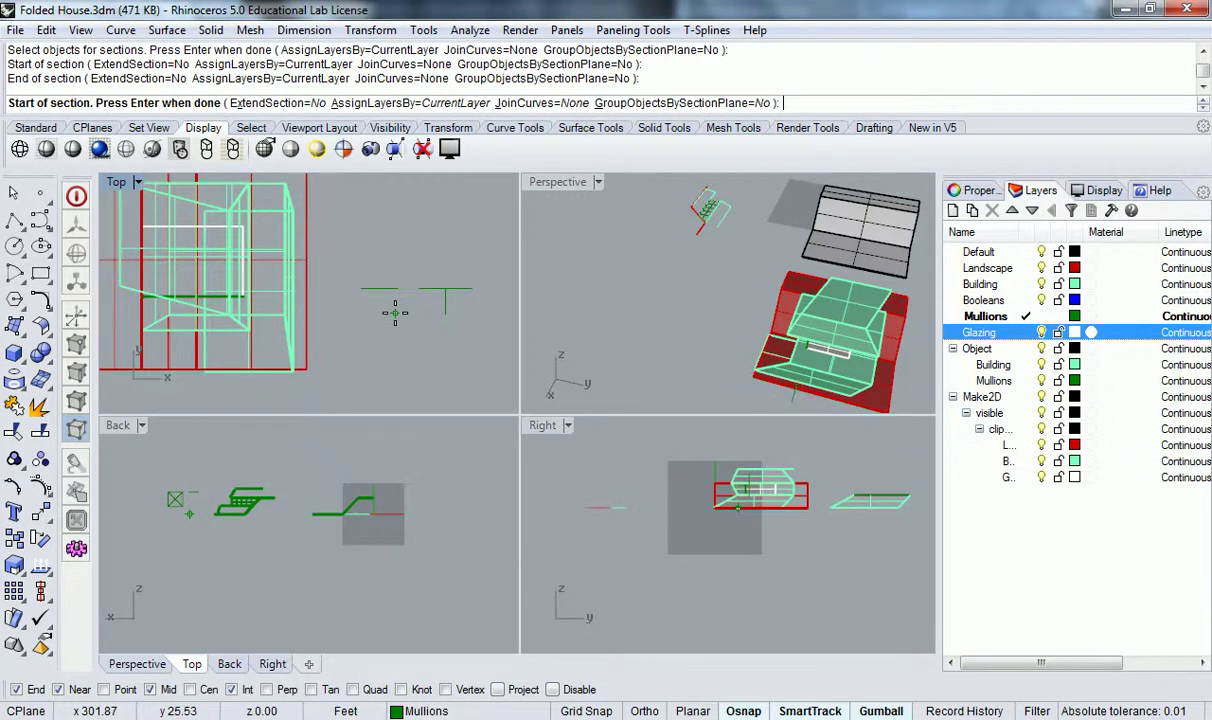
pyautogui.press('Return')
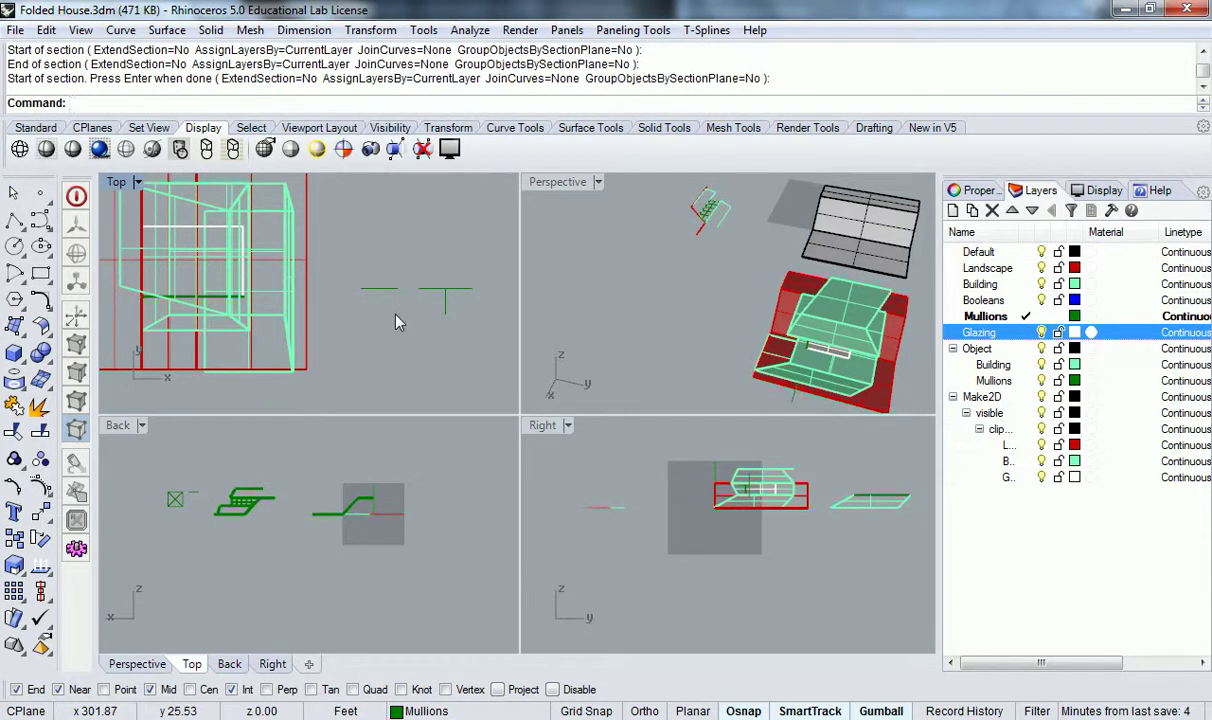
# Section the house in the Top view with an Ortho section line about 170 ft long, from the short line's endpoint across the whole house
pyautogui.scroll(-1, 395, 320)
pyautogui.moveTo(567, 320); pyautogui.dragTo(700, 284, button='right')
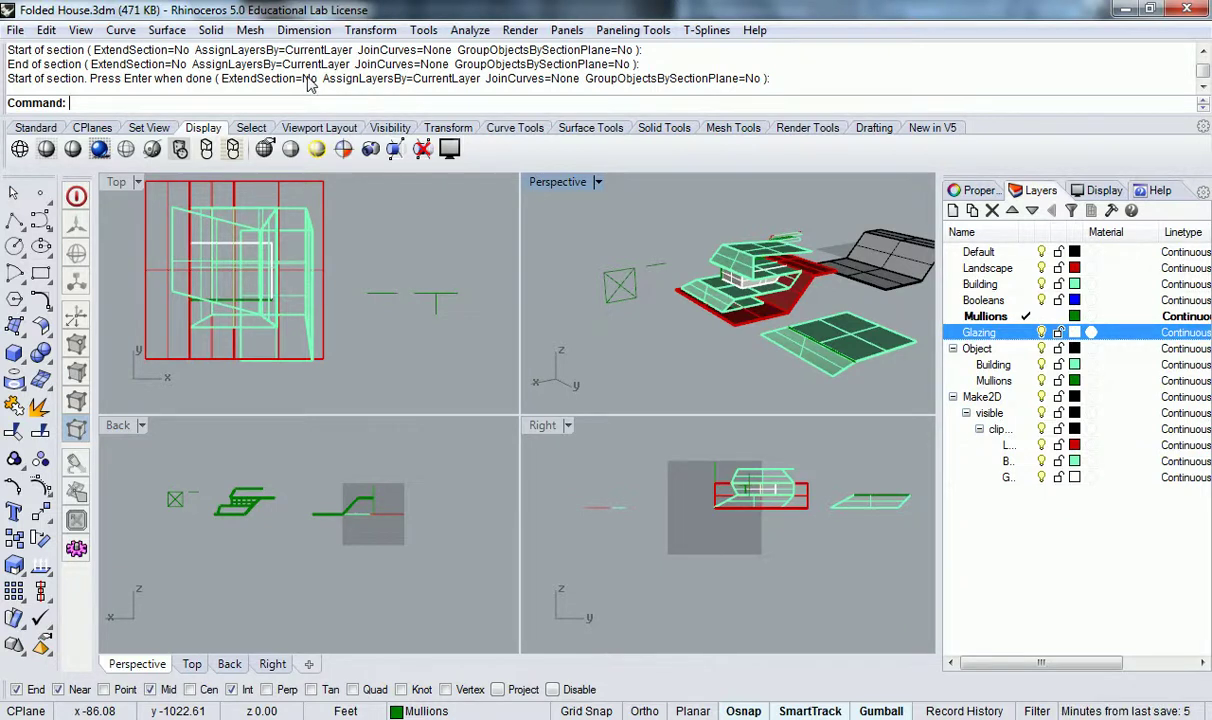
pyautogui.press('Return')
pyautogui.scroll(-2, 425, 276)
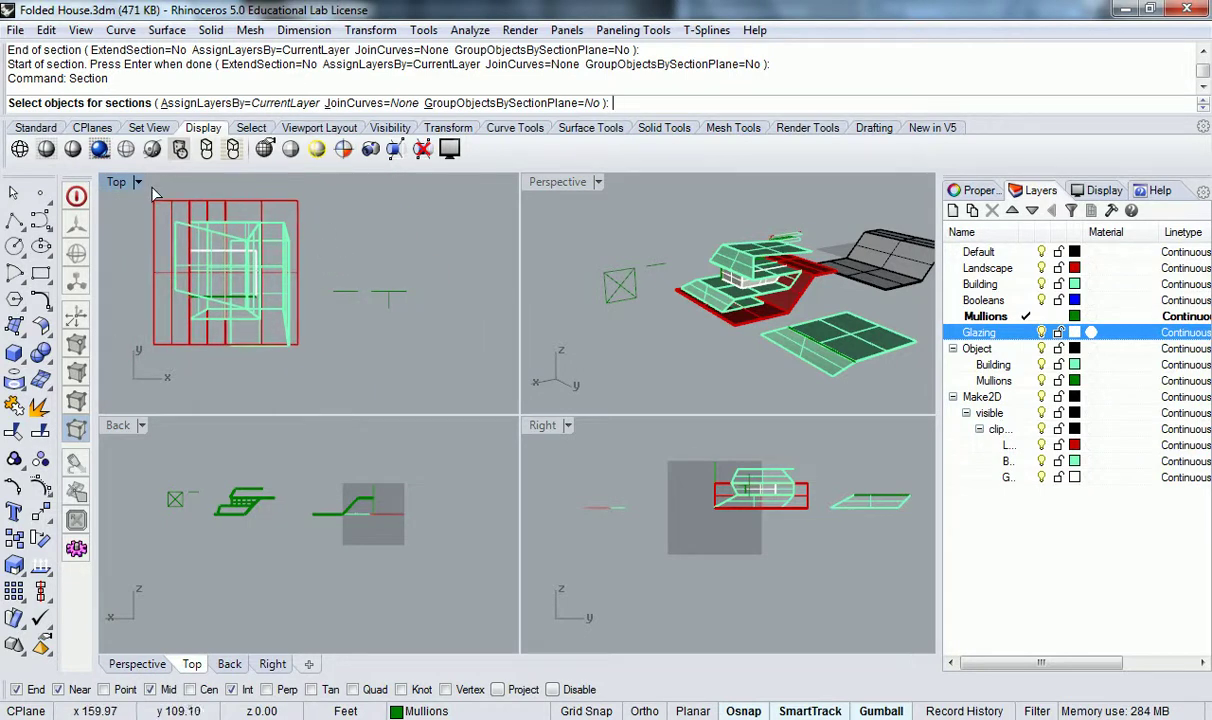
pyautogui.moveTo(160, 190); pyautogui.dragTo(187, 207, button='right')
pyautogui.moveTo(170, 198); pyautogui.dragTo(353, 391)
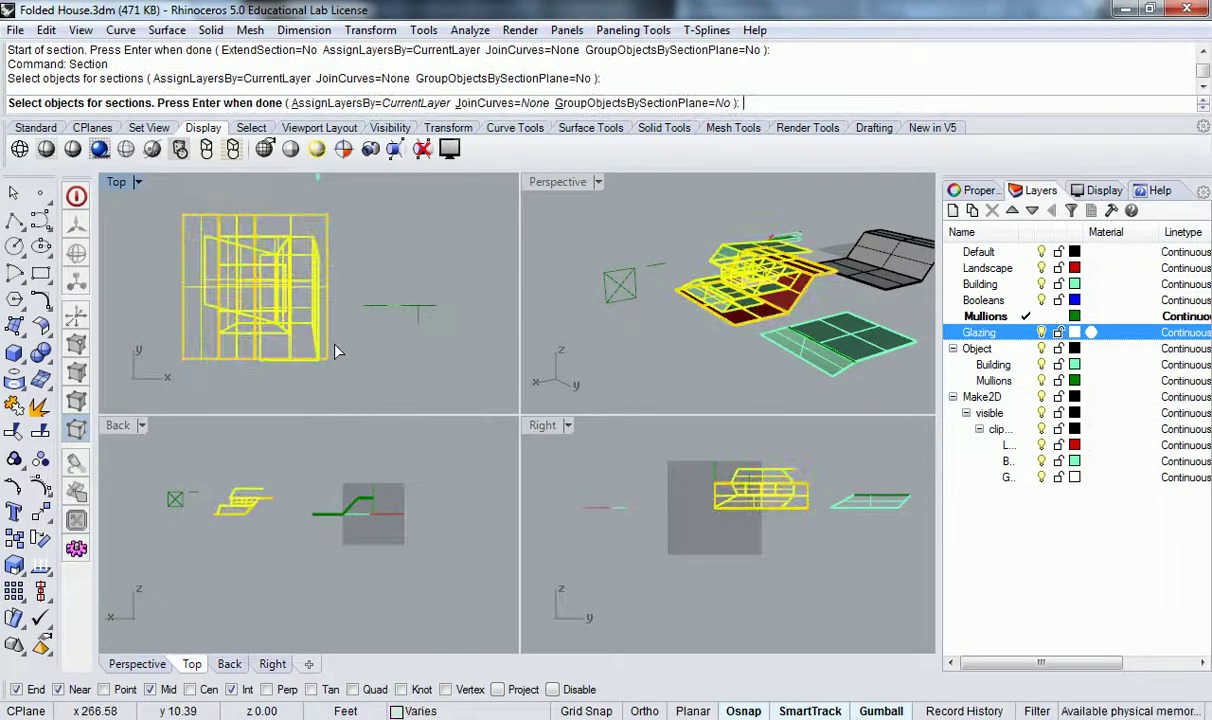
pyautogui.press('Return')
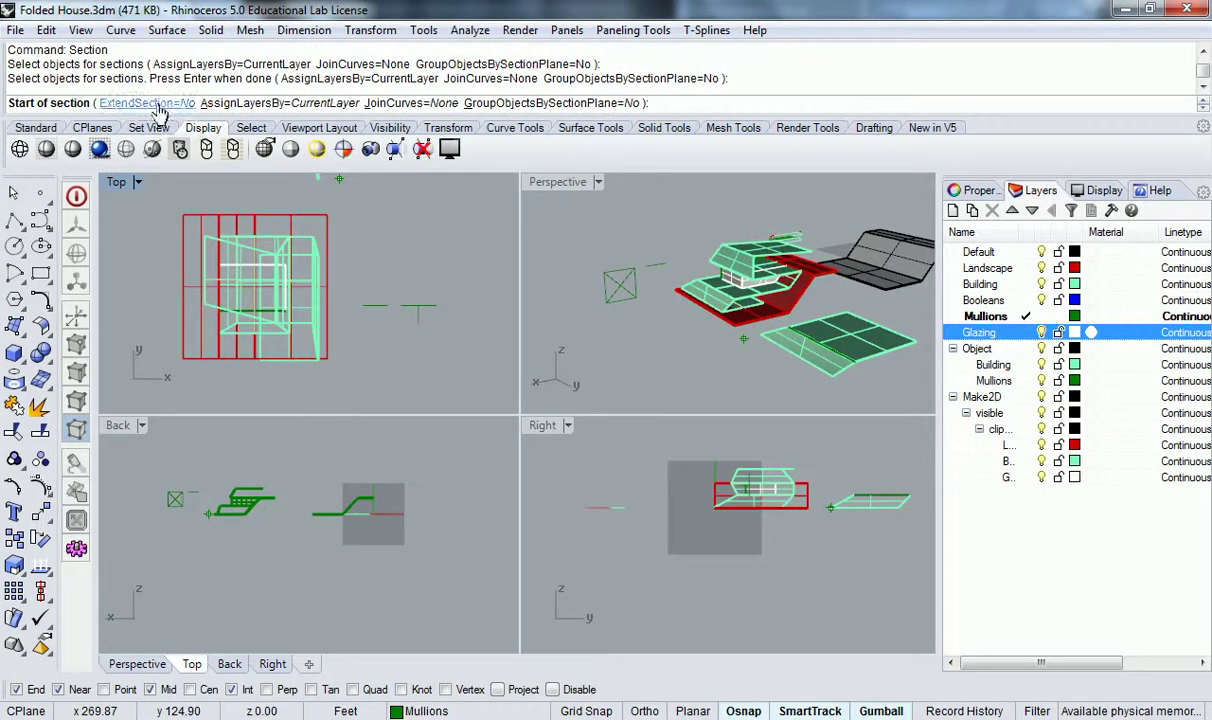
pyautogui.click(378, 298)
pyautogui.press('F8')
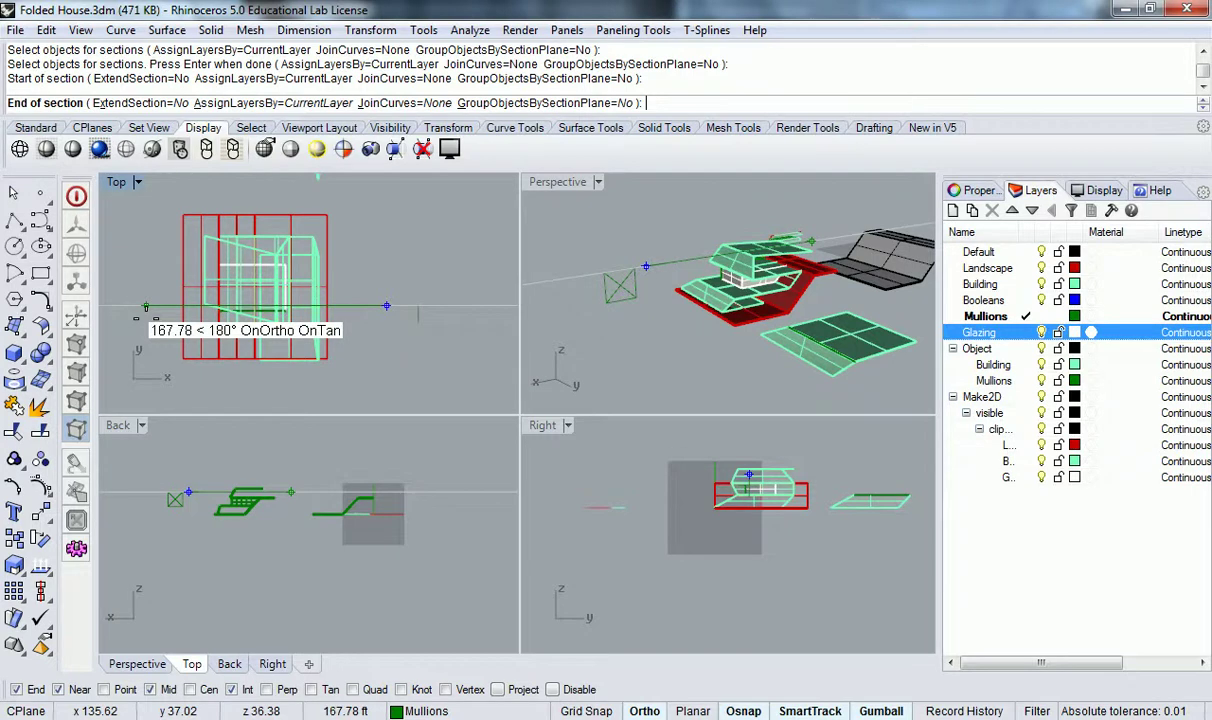
pyautogui.click(138, 316)
pyautogui.press('F8')
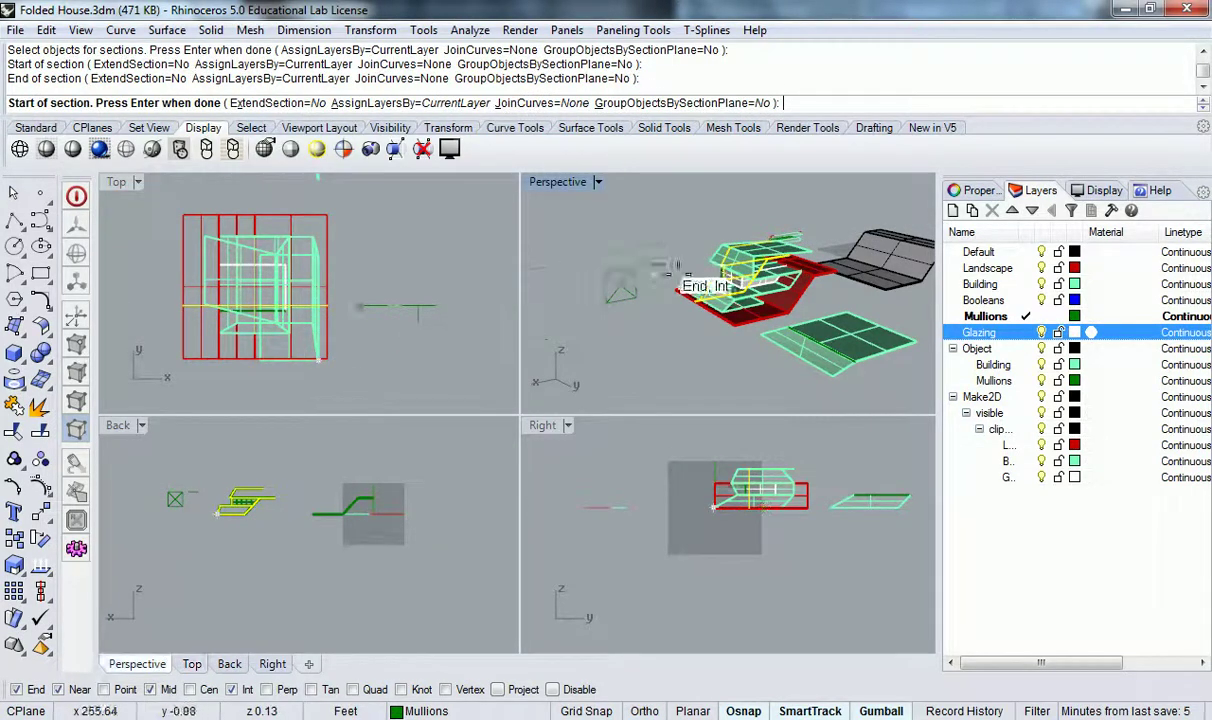
pyautogui.scroll(3, 668, 268)
pyautogui.press('Return')
# Create a Make2D drawing of the section curves from the Back view, accepting the current drawing options
pyautogui.moveTo(690, 262); pyautogui.dragTo(690, 296, button='right')
pyautogui.scroll(3, 688, 297)
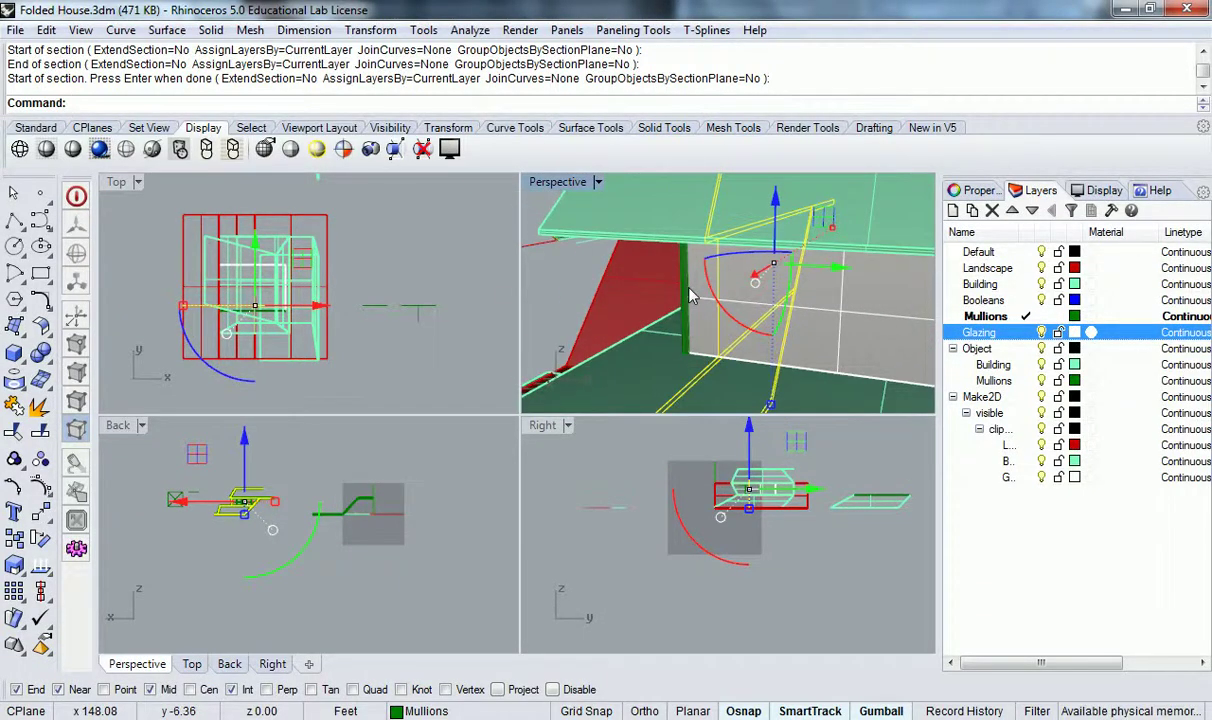
pyautogui.moveTo(690, 296); pyautogui.dragTo(765, 282, button='right')
pyautogui.moveTo(708, 228); pyautogui.dragTo(781, 258, button='right')
pyautogui.scroll(6, 232, 490)
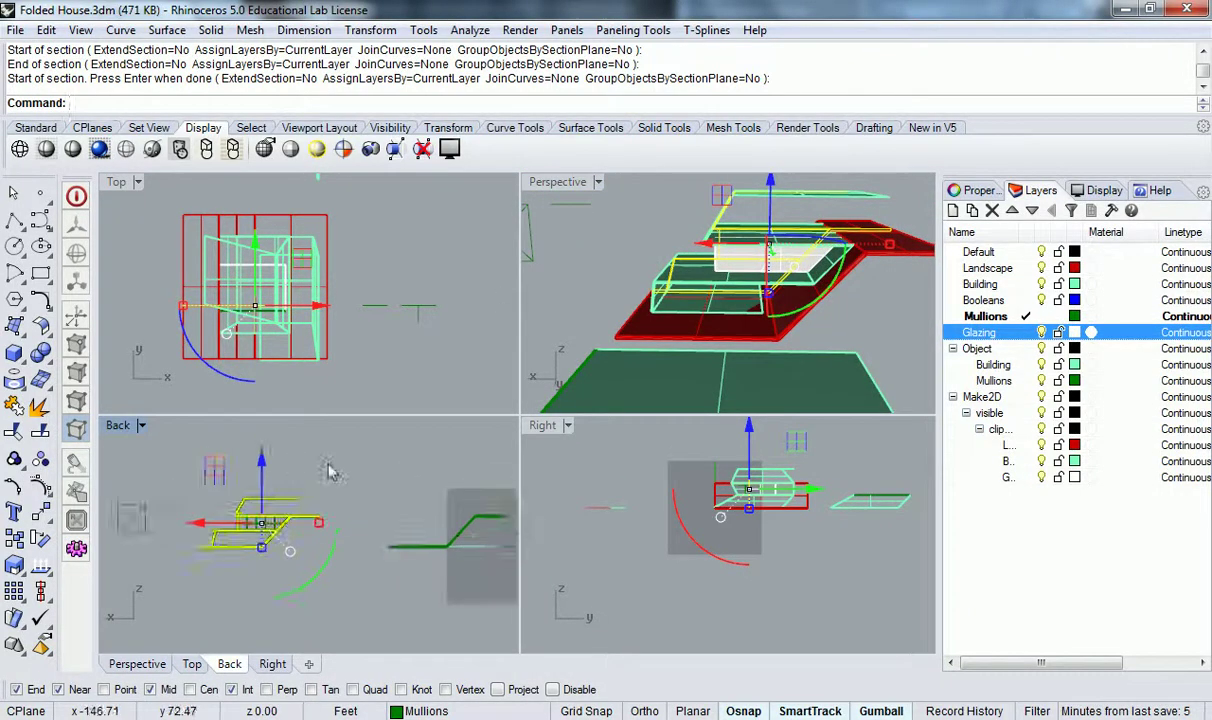
pyautogui.moveTo(376, 485); pyautogui.dragTo(403, 503, button='right')
pyautogui.write('Make2D')
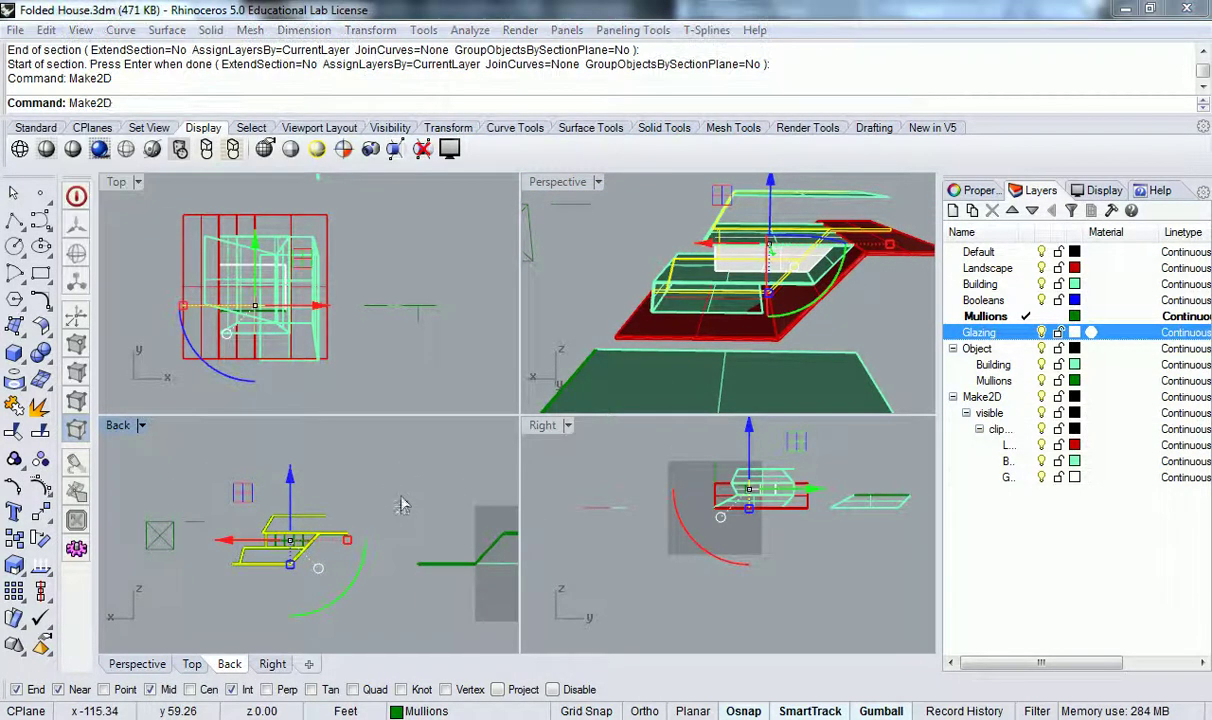
pyautogui.press('Return')
pyautogui.click(426, 577)
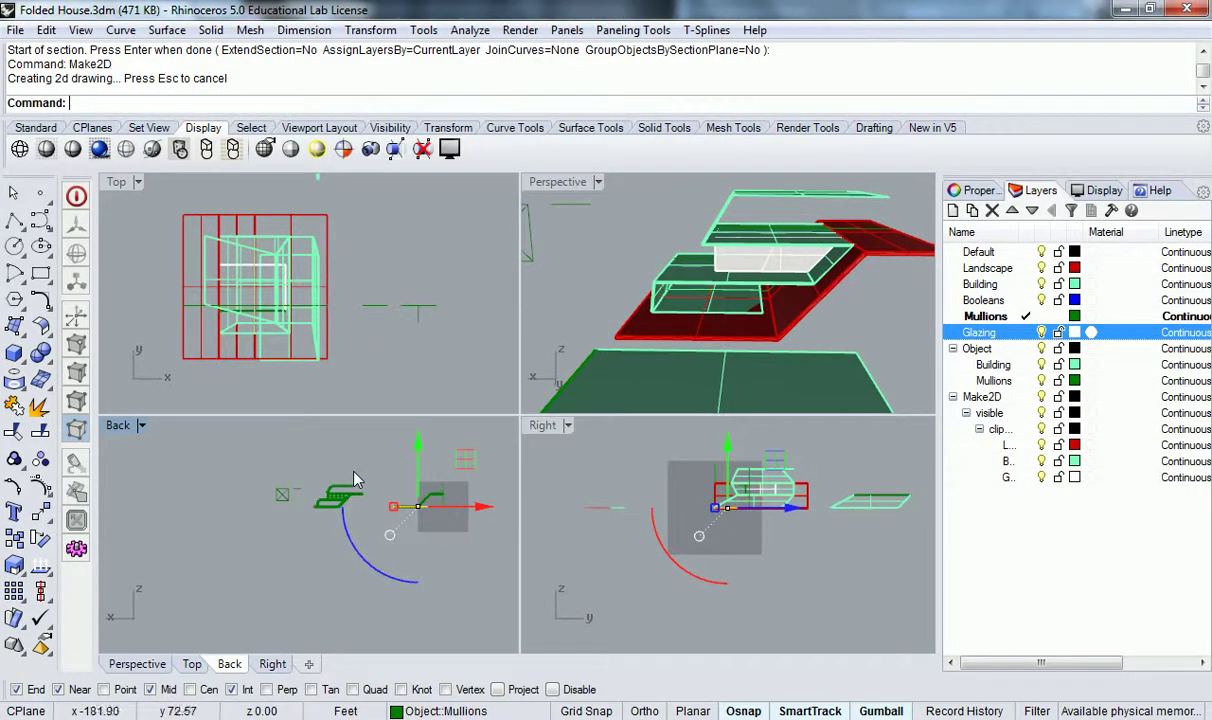
# Move the new 2D drawing below the models in the Top view, beside the earlier coloured section drawing, and clear the selection
pyautogui.scroll(-6, 331, 309)
pyautogui.scroll(2, 273, 317)
pyautogui.moveTo(259, 338); pyautogui.dragTo(291, 289, button='right')
pyautogui.moveTo(268, 205); pyautogui.dragTo(273, 283)
pyautogui.moveTo(201, 347); pyautogui.dragTo(260, 348)
pyautogui.click(290, 377)
# Examine the linework of the new 2D section drawing in the maximized Top view, and restore the four-viewport layout
pyautogui.scroll(11, 291, 358)
pyautogui.moveTo(293, 299); pyautogui.dragTo(265, 312, button='right')
pyautogui.scroll(6, 422, 314)
pyautogui.moveTo(425, 317); pyautogui.dragTo(359, 292, button='right')
pyautogui.doubleClick(115, 183)
pyautogui.scroll(-3, 295, 289)
pyautogui.scroll(1, 351, 319)
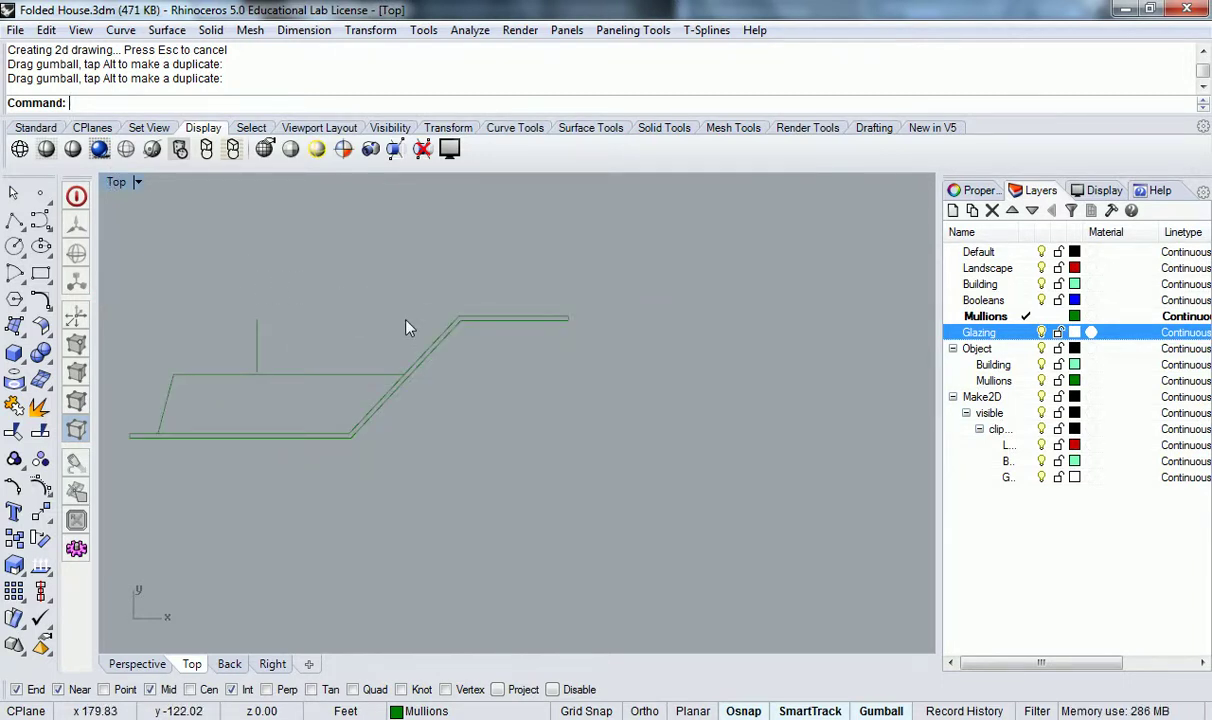
pyautogui.moveTo(406, 327); pyautogui.dragTo(475, 323, button='right')
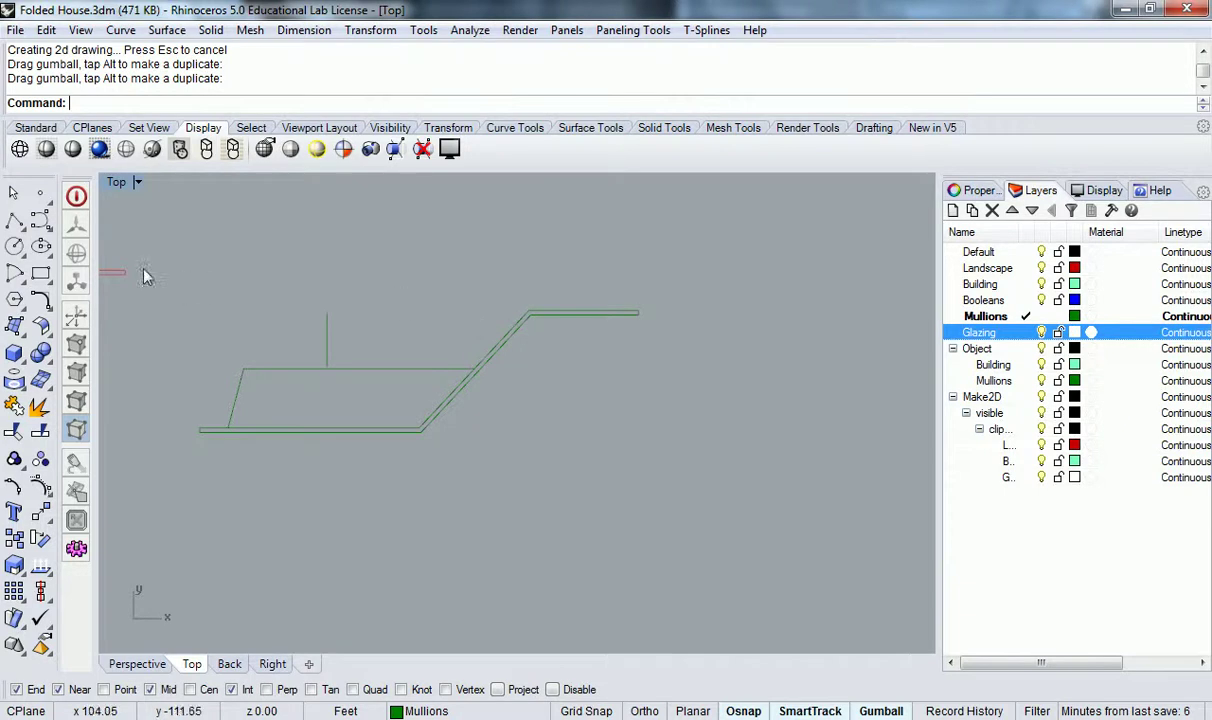
pyautogui.doubleClick(117, 182)
pyautogui.scroll(10, 270, 255)
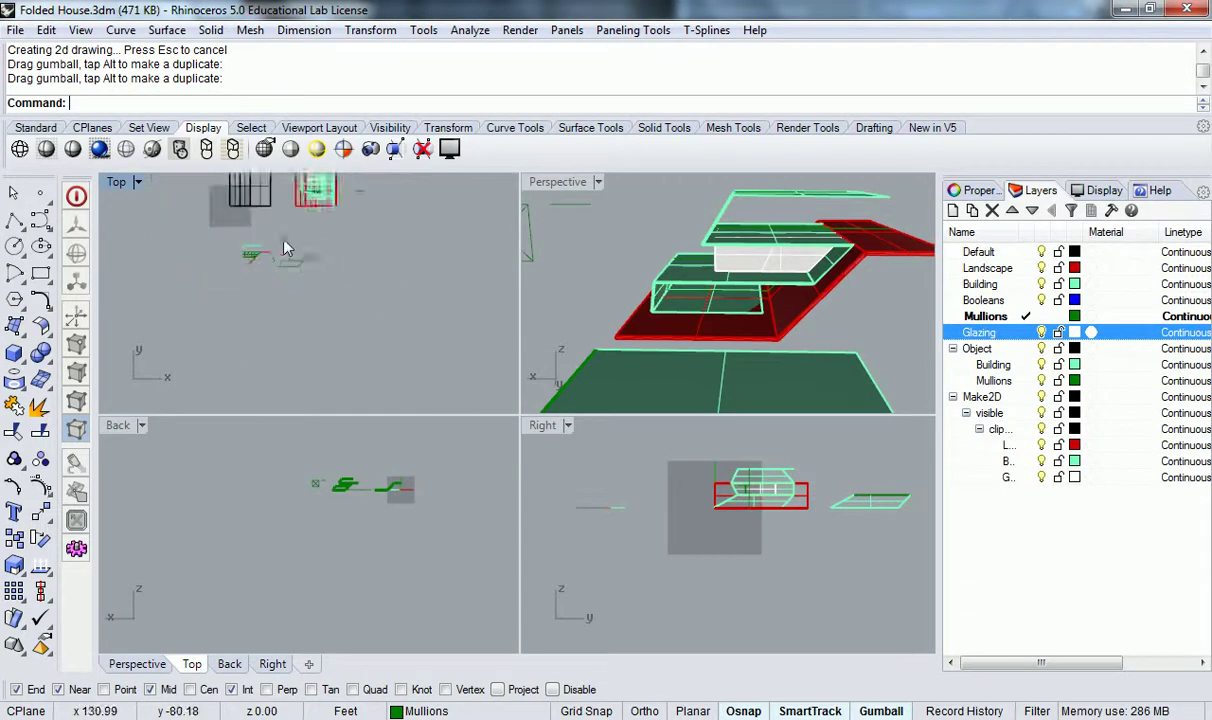
# Select the section curves and the clipping plane in turn, and inspect them and the 2D drawing in the Perspective view
pyautogui.moveTo(166, 253); pyautogui.dragTo(369, 283)
pyautogui.moveTo(690, 300); pyautogui.dragTo(630, 327, button='right')
pyautogui.click(630, 327)
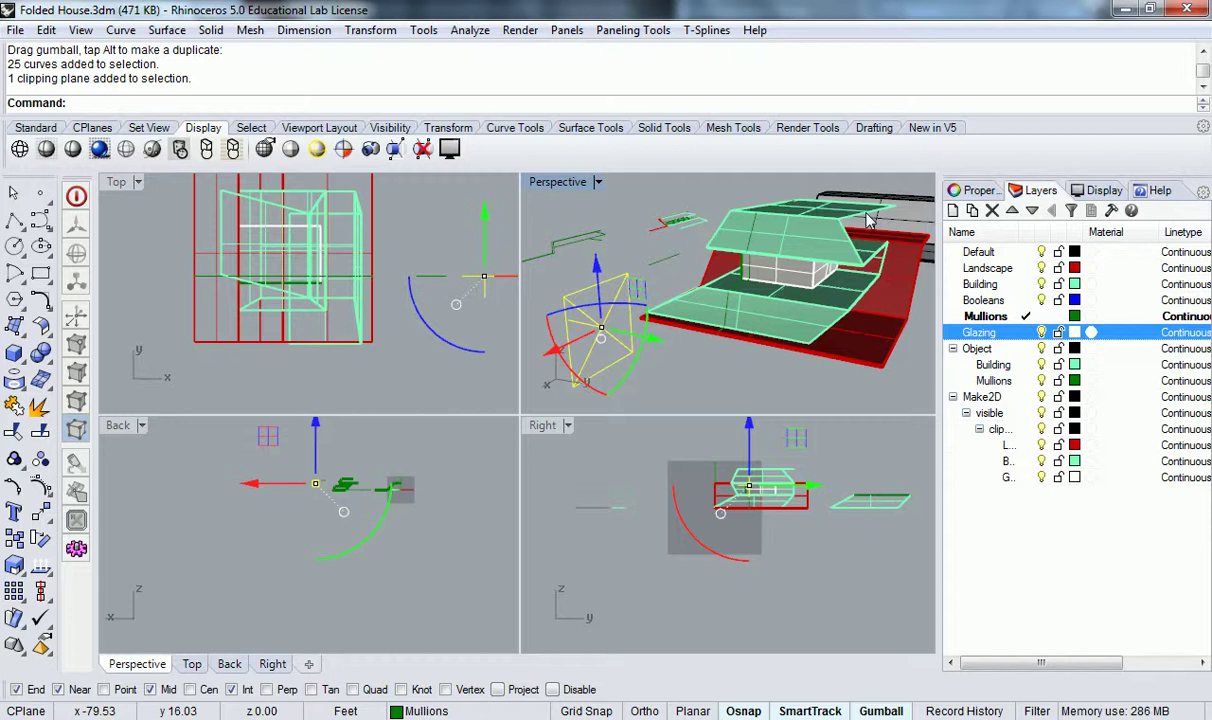
pyautogui.moveTo(552, 258); pyautogui.dragTo(812, 315, button='right')
pyautogui.scroll(-6, 812, 315)
pyautogui.scroll(8, 749, 352)
pyautogui.moveTo(749, 352); pyautogui.dragTo(669, 273, button='right')
pyautogui.keyDown('shift'); pyautogui.moveTo(669, 273); pyautogui.dragTo(701, 254, button='right'); pyautogui.keyUp('shift')
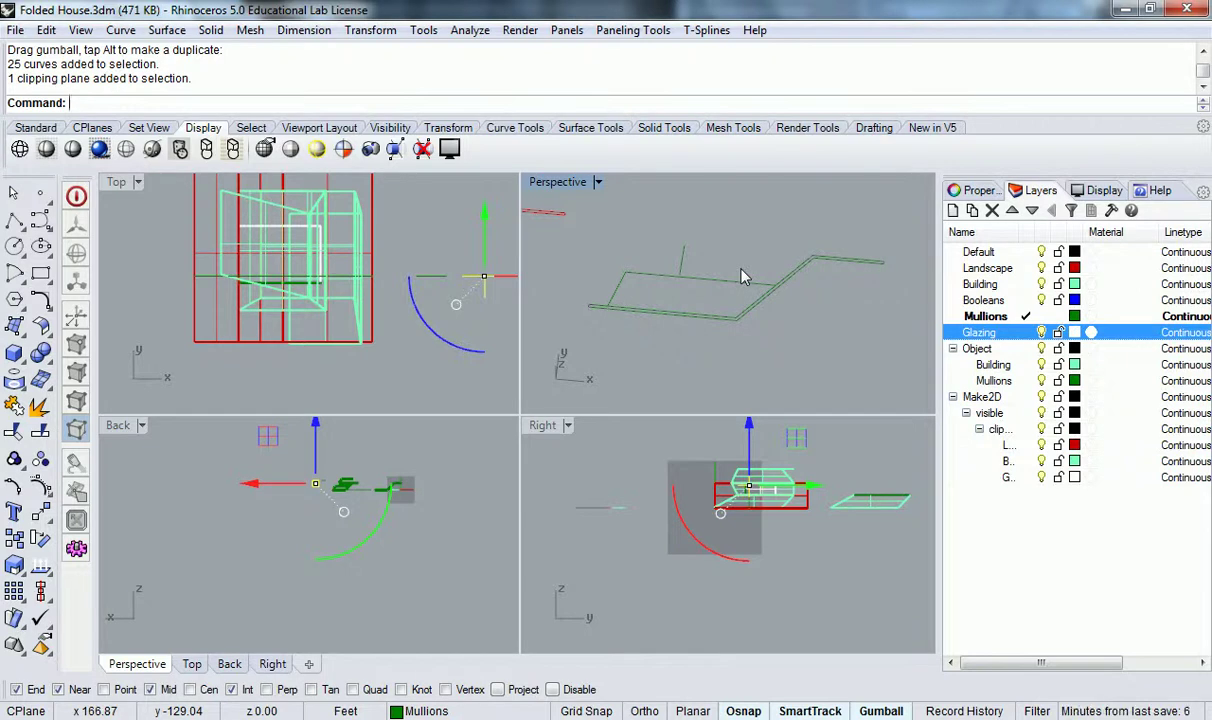
# Clear the selection and delete the newest 2D section drawing
pyautogui.scroll(-3, 725, 252)
pyautogui.press('Escape')
pyautogui.click(641, 317)
pyautogui.press('Delete')
# Move the short line along the X axis onto the clipping plane in the Top view
pyautogui.moveTo(467, 267); pyautogui.dragTo(393, 281, button='right')
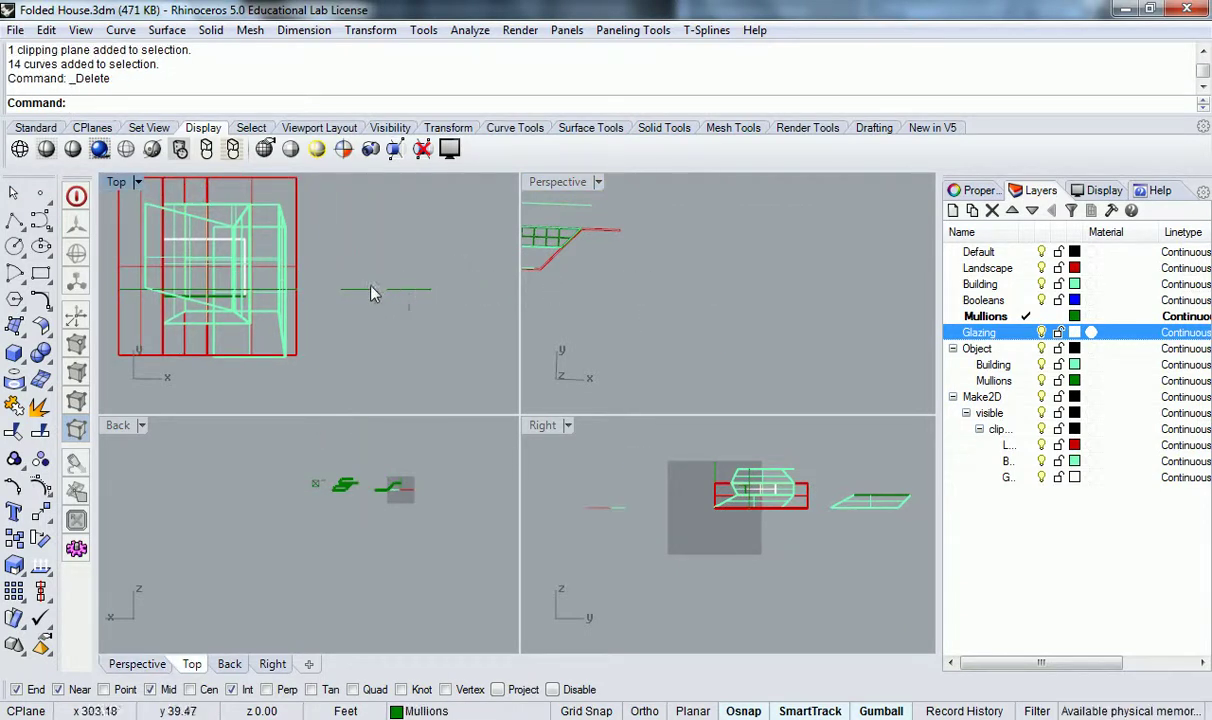
pyautogui.click(371, 292)
pyautogui.moveTo(430, 291); pyautogui.dragTo(470, 295)
# Shift the clipping plane slightly in the positive Y direction in the Top view, off the section line, and deselect it
pyautogui.click(412, 302)
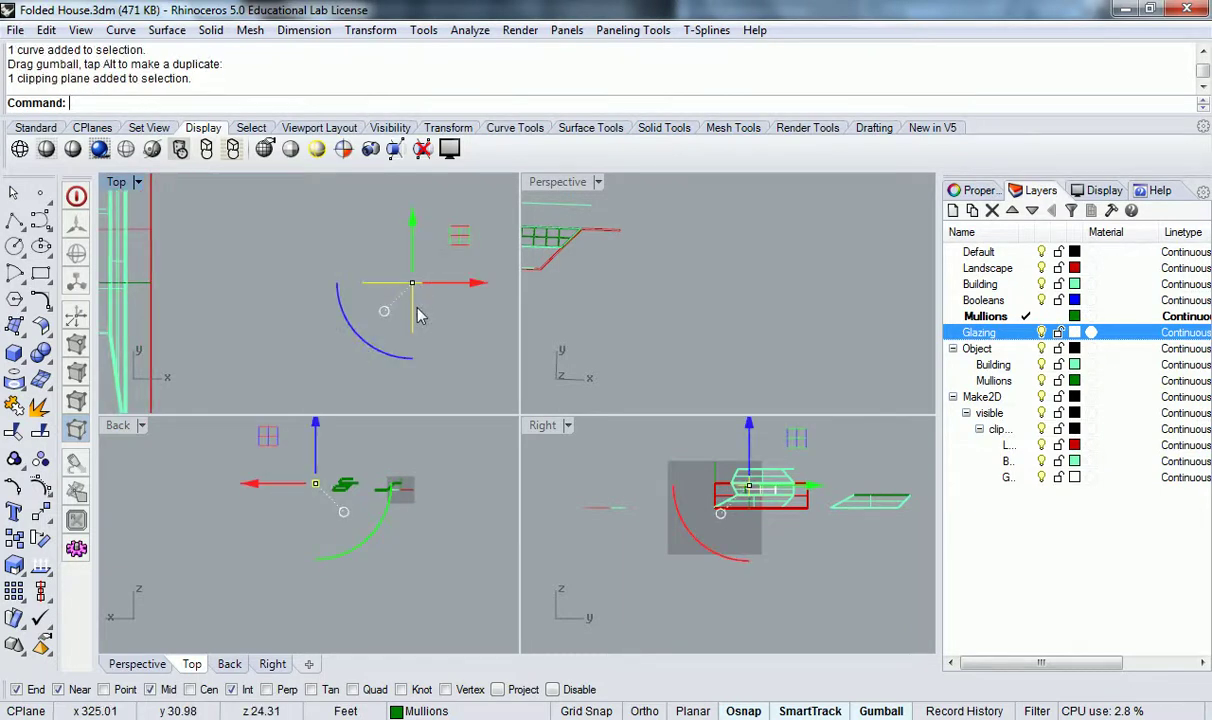
pyautogui.scroll(5, 440, 299)
pyautogui.scroll(-8, 436, 279)
pyautogui.moveTo(364, 257); pyautogui.dragTo(371, 277, button='right')
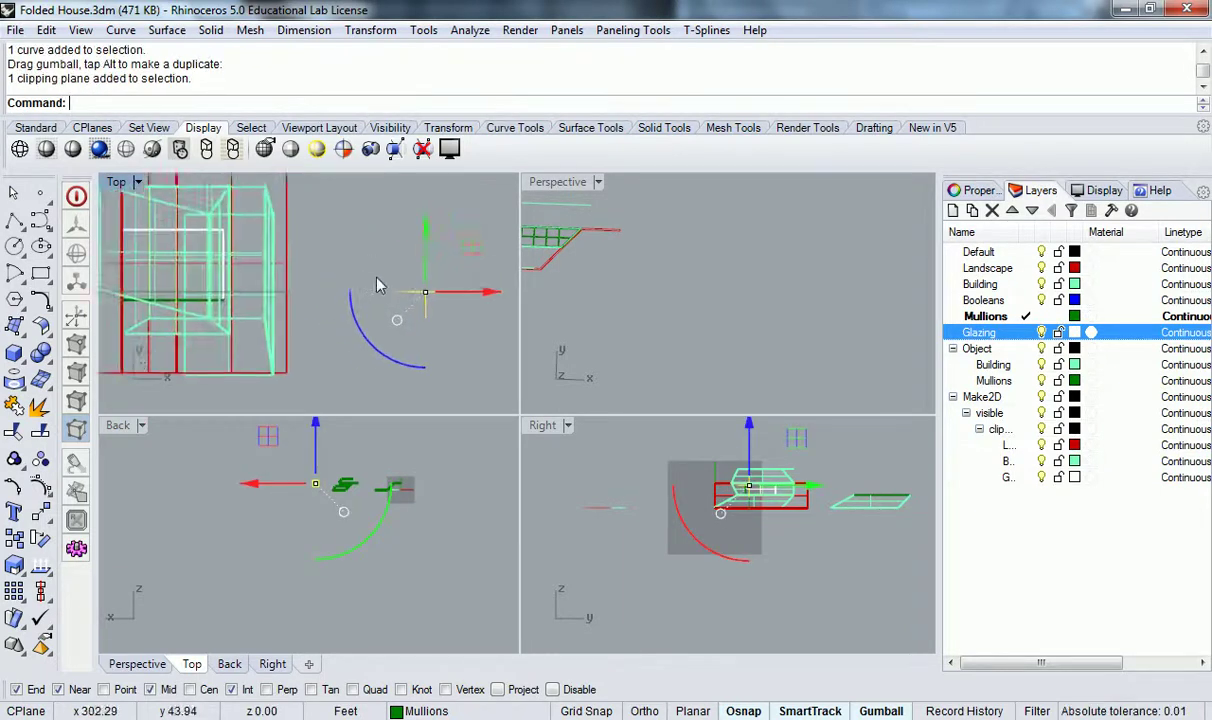
pyautogui.moveTo(433, 241); pyautogui.dragTo(433, 233)
pyautogui.click(384, 327)
# Make a 2D drawing of the section curves from the Back view, using the Current View layout with source layers maintained
pyautogui.moveTo(122, 297); pyautogui.dragTo(201, 288, button='right')
pyautogui.moveTo(128, 280); pyautogui.dragTo(365, 272)
pyautogui.moveTo(461, 321); pyautogui.dragTo(431, 319, button='right')
pyautogui.scroll(15, 346, 468)
pyautogui.moveTo(373, 547); pyautogui.dragTo(340, 483, button='right')
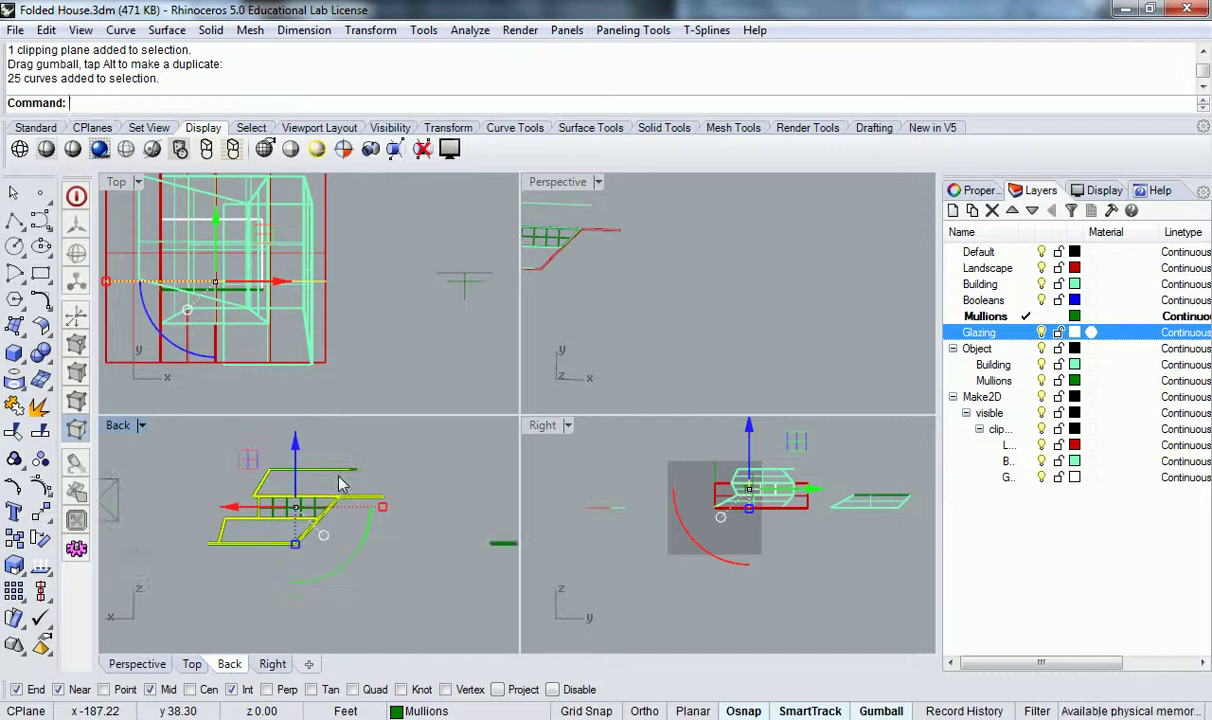
pyautogui.press('Return')
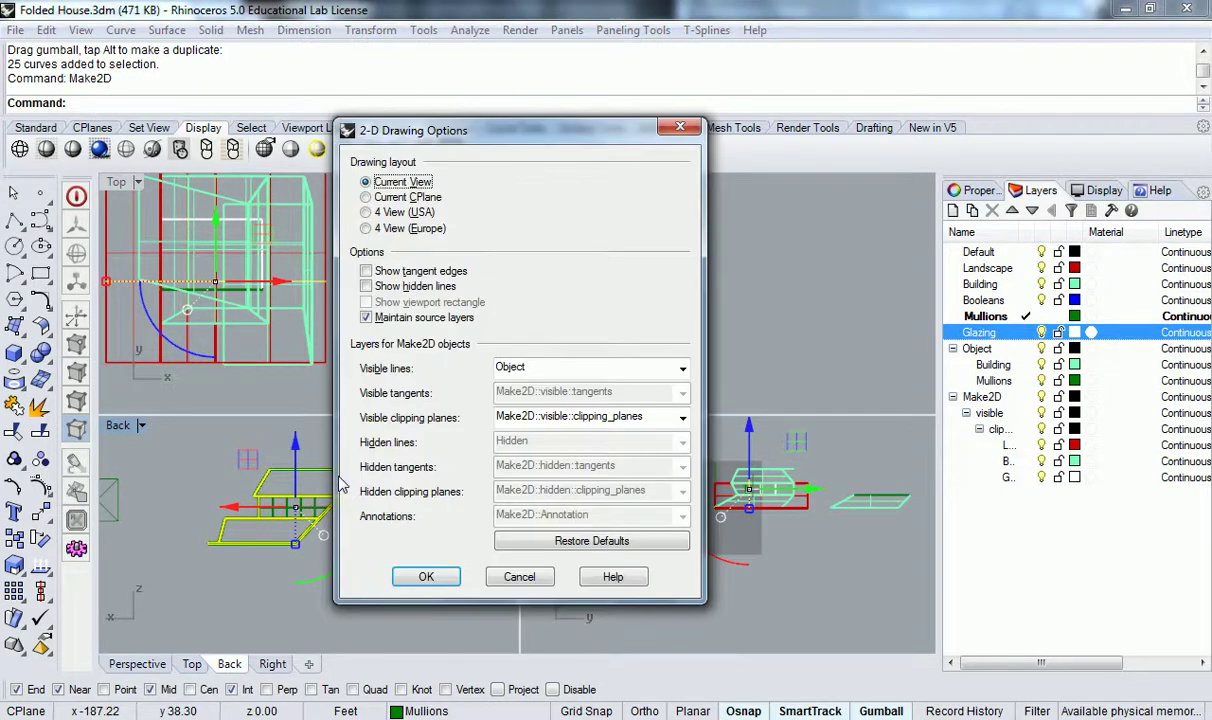
pyautogui.click(426, 578)
# Move the regenerated 2D section below the models in the Top view, next to the coloured drawing, and clear the selection
pyautogui.scroll(-5, 387, 313)
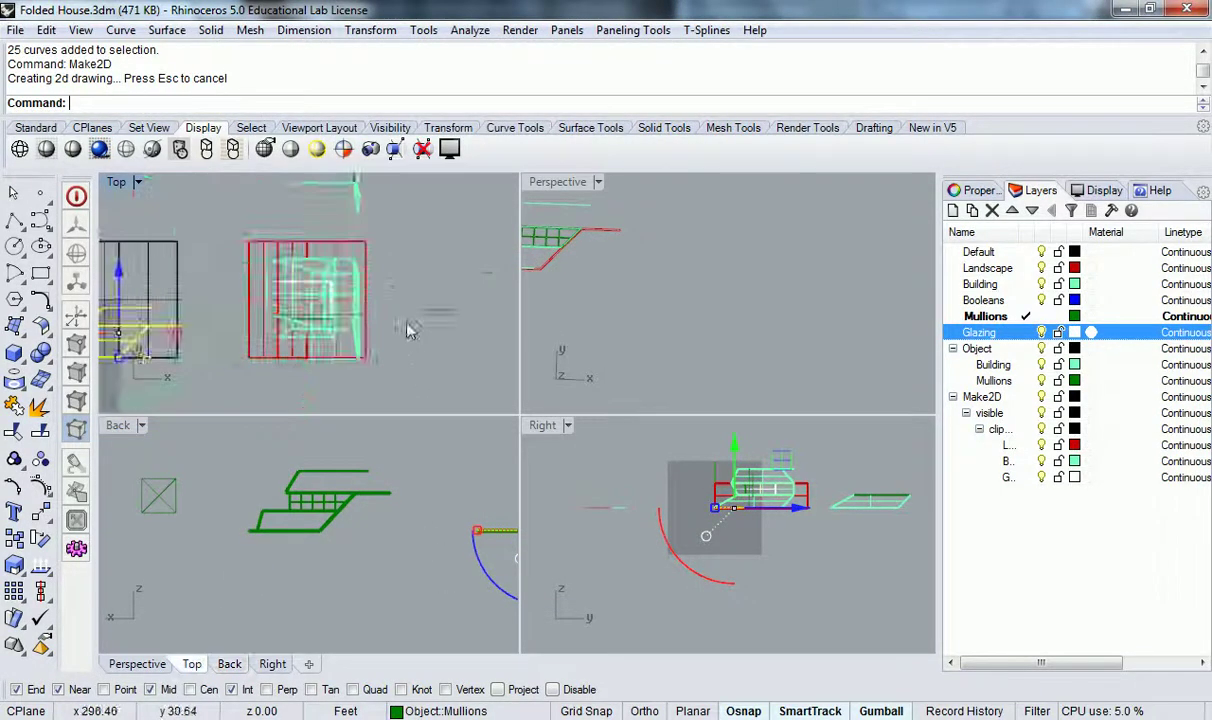
pyautogui.moveTo(305, 326); pyautogui.dragTo(297, 265)
pyautogui.moveTo(240, 330); pyautogui.dragTo(285, 331)
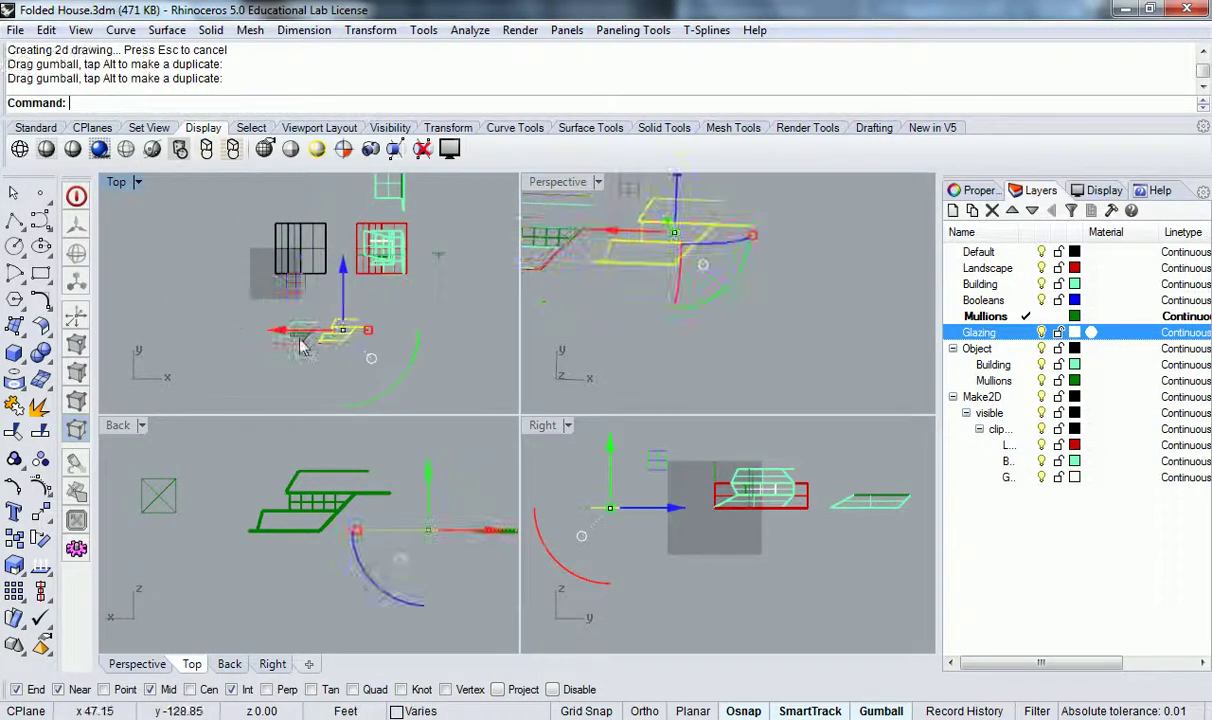
pyautogui.click(370, 326)
pyautogui.click(356, 344)
# Compare the regenerated 2D section with the coloured Make2D drawing beside it in the Top view
pyautogui.scroll(9, 354, 338)
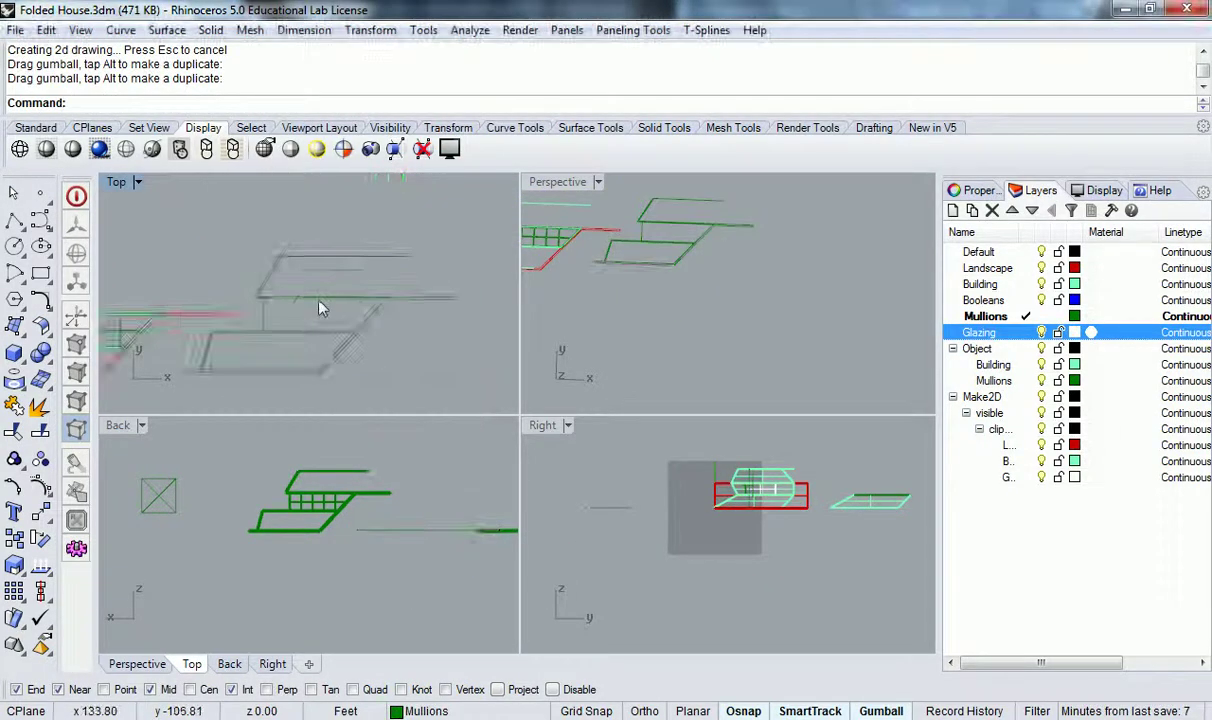
pyautogui.moveTo(308, 321)
pyautogui.mouseDown(button='right')
pyautogui.moveTo(367, 283)
pyautogui.moveTo(344, 285)
pyautogui.mouseUp(button='right')
pyautogui.scroll(-4, 380, 309)
pyautogui.scroll(-2, 367, 283)
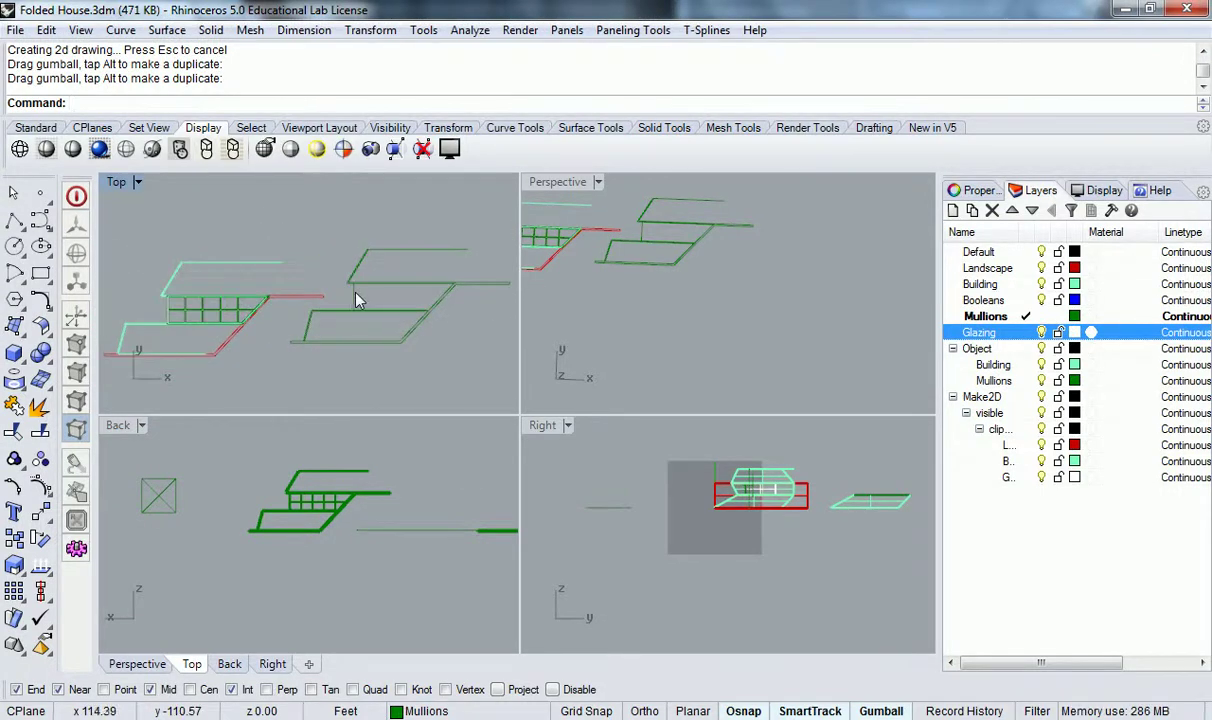
pyautogui.scroll(-6, 378, 286)
pyautogui.scroll(4, 346, 297)
pyautogui.scroll(2, 333, 295)
pyautogui.scroll(-4, 333, 295)
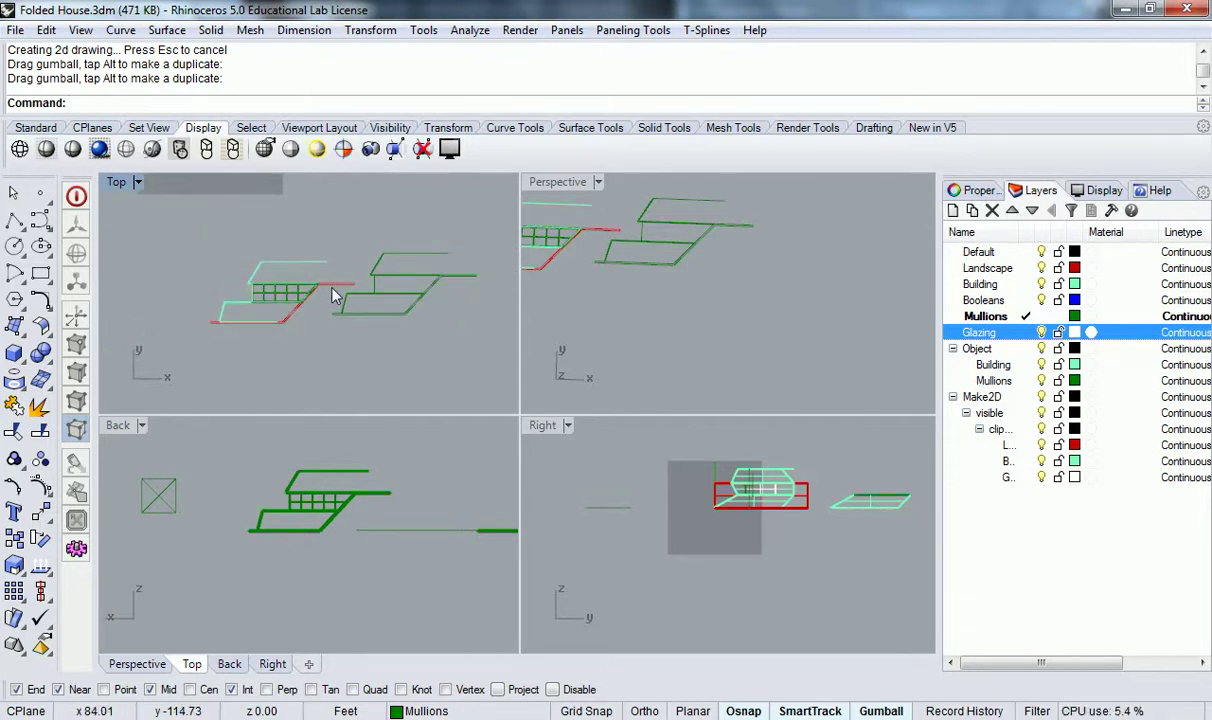
# Examine the red ground linework at the end of the coloured section drawing and identify which curve forms it
pyautogui.scroll(3, 335, 292)
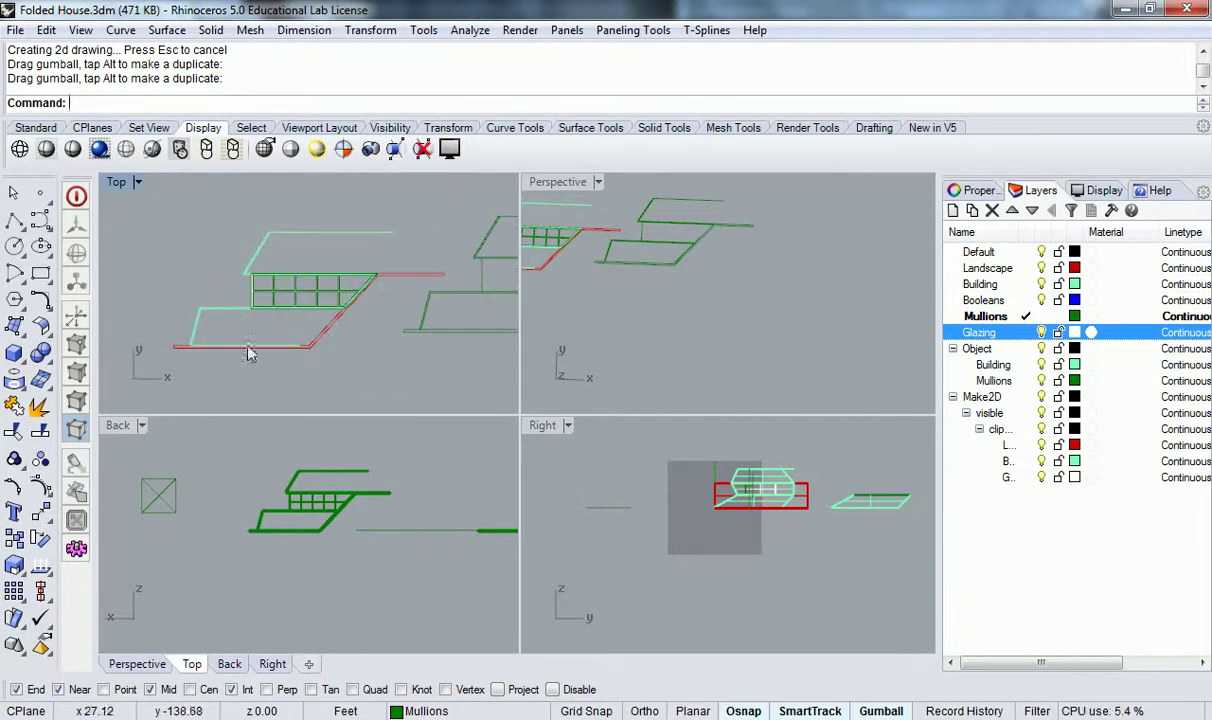
pyautogui.scroll(5, 196, 356)
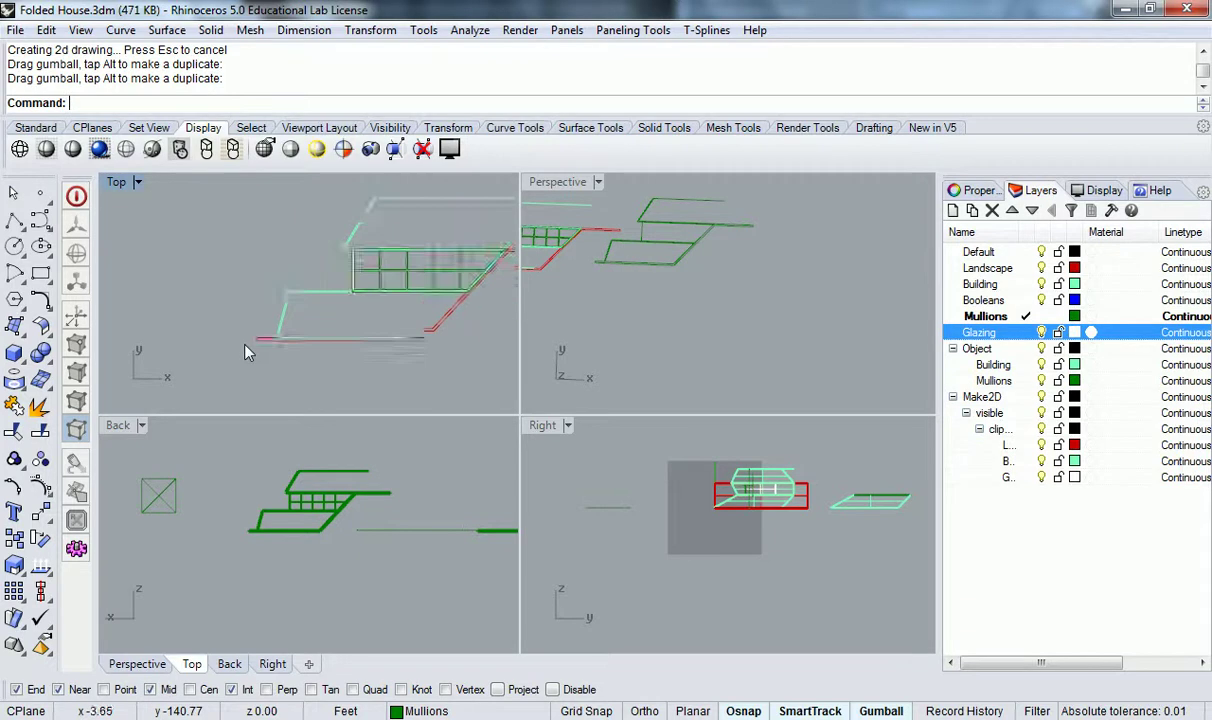
pyautogui.scroll(4, 530, 368)
pyautogui.click(362, 337)
pyautogui.press('Escape')
# Make the Landscape layer current
pyautogui.click(1074, 445)
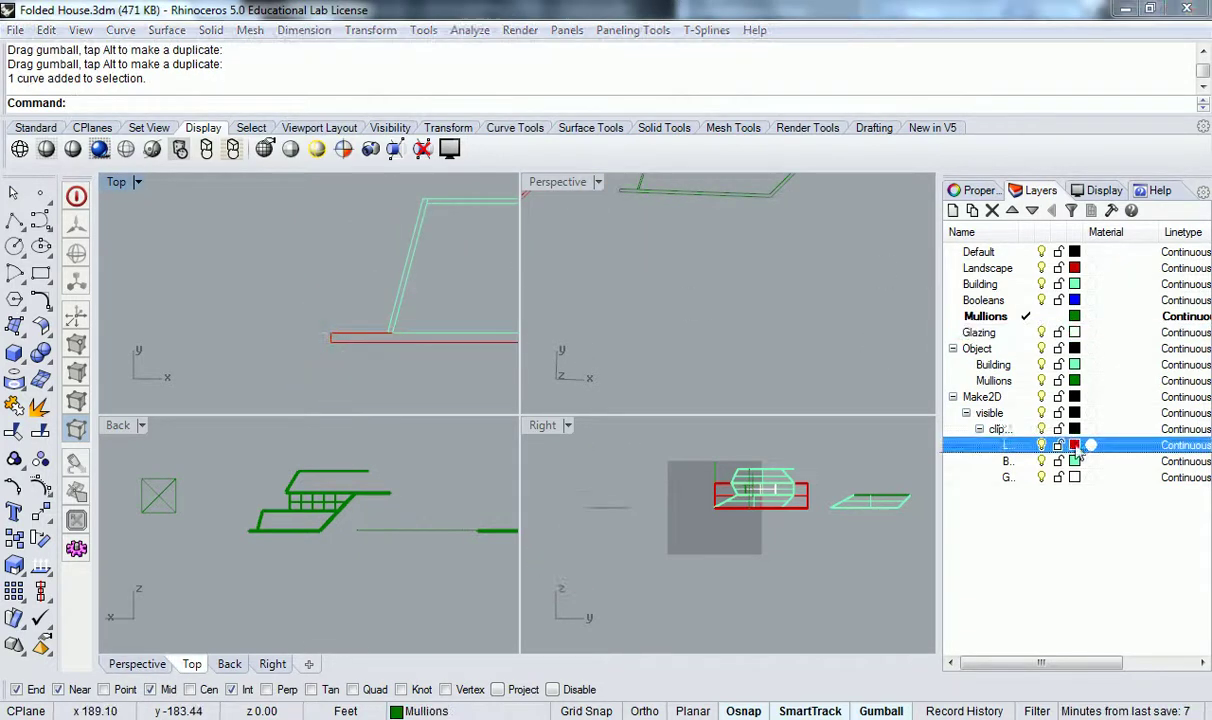
pyautogui.click(684, 536)
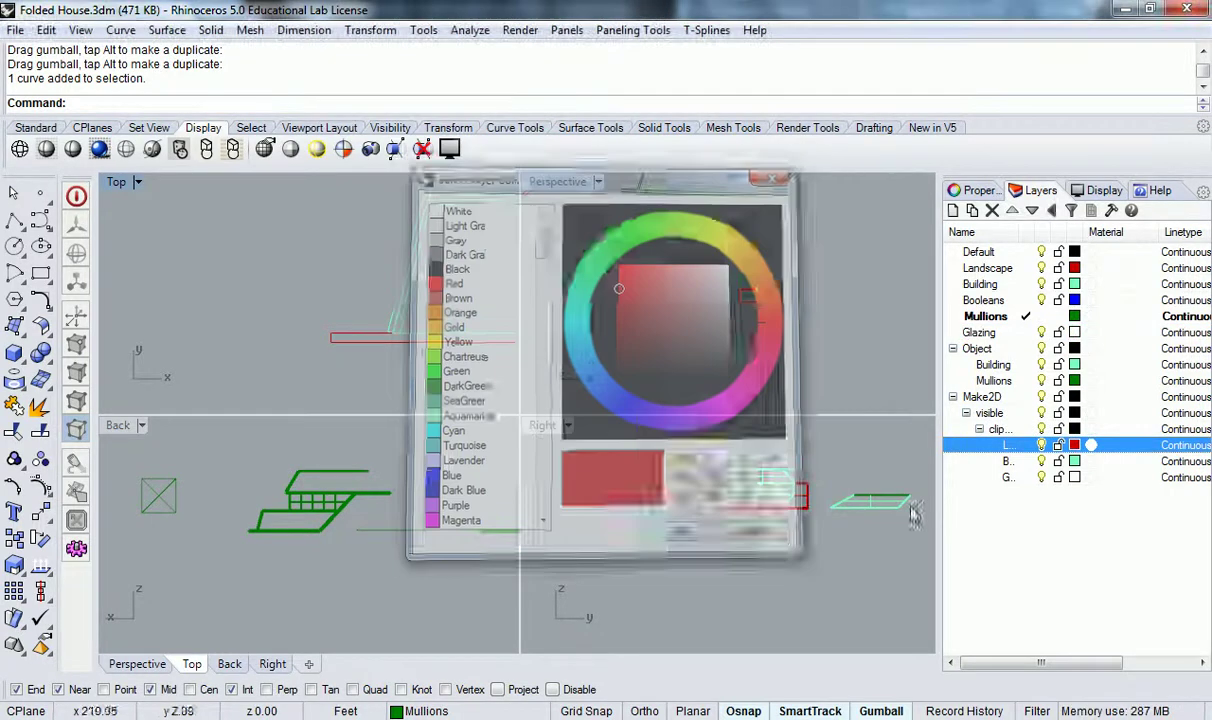
pyautogui.click(1025, 268)
pyautogui.scroll(-3, 441, 316)
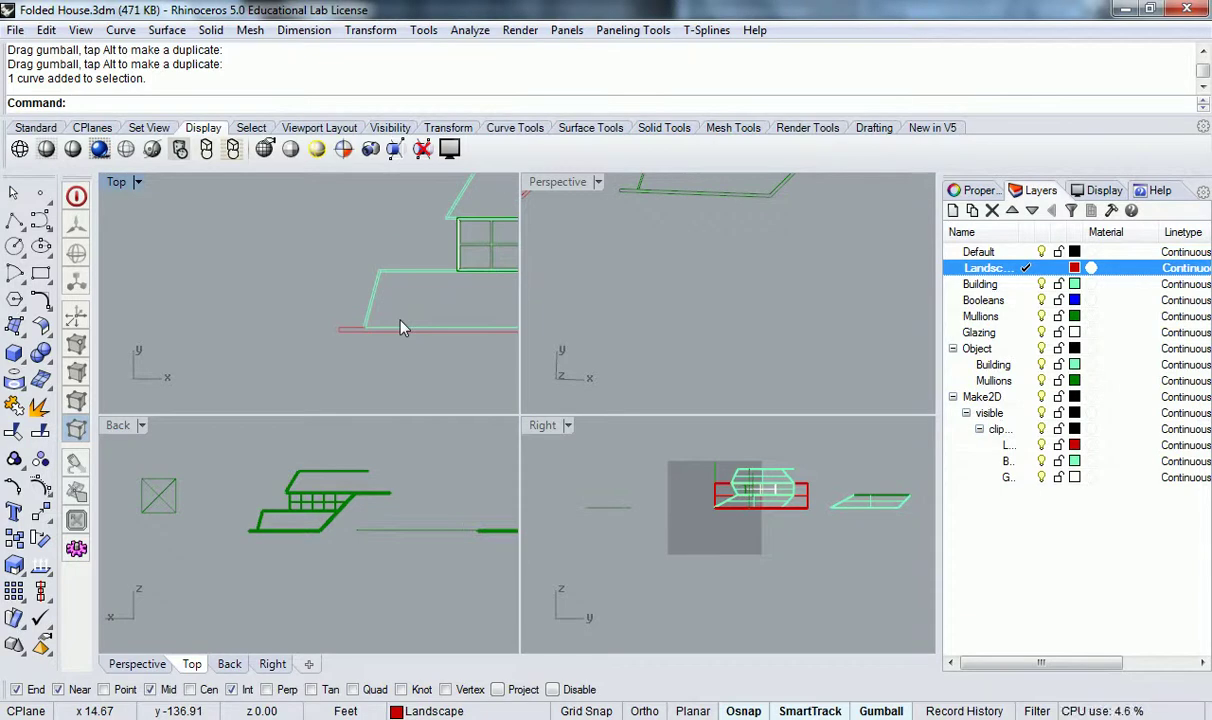
# Try to draw a polyline extending the ground from the slab's outer end in the Top view, with a small downward step
pyautogui.click(15, 220)
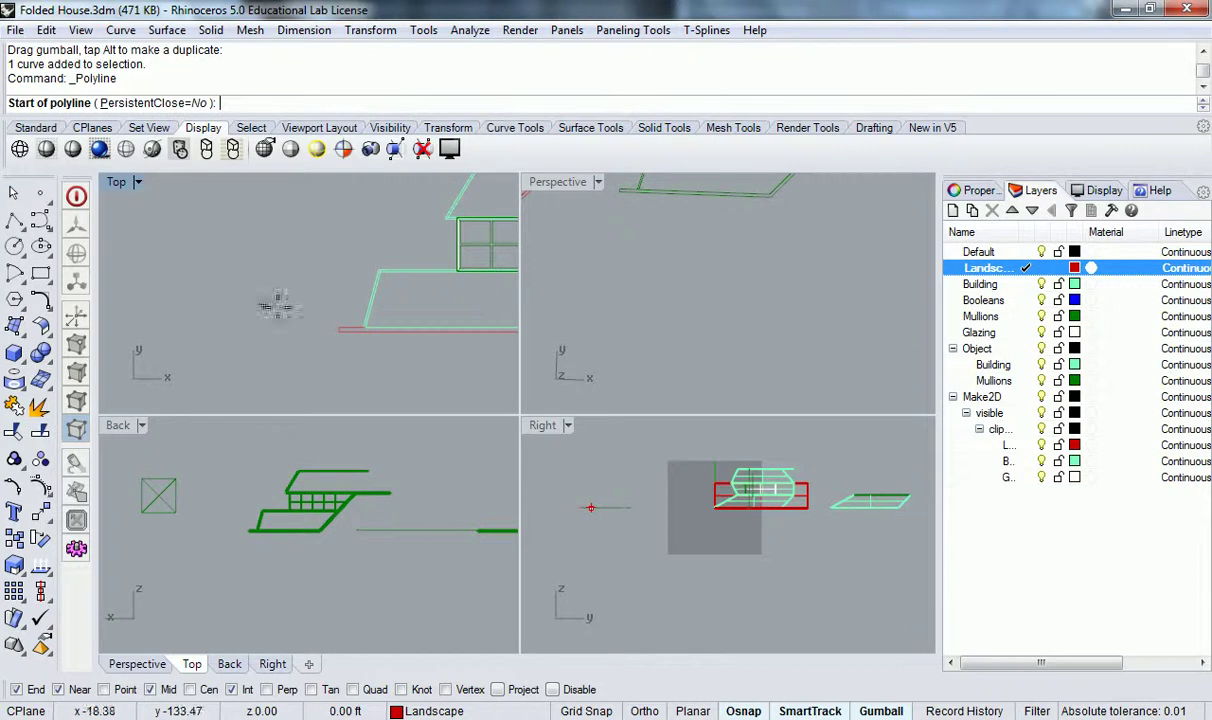
pyautogui.click(341, 326)
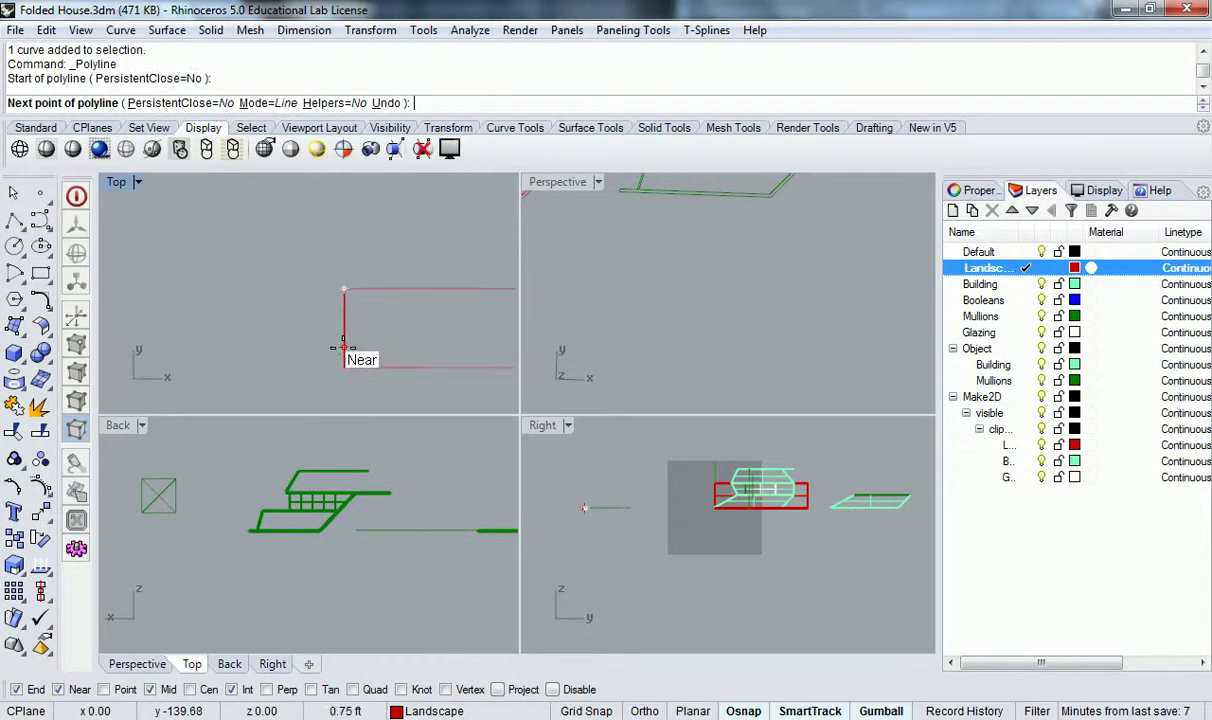
pyautogui.click(341, 351)
pyautogui.moveTo(230, 338); pyautogui.dragTo(217, 348, button='right')
pyautogui.click(295, 324)
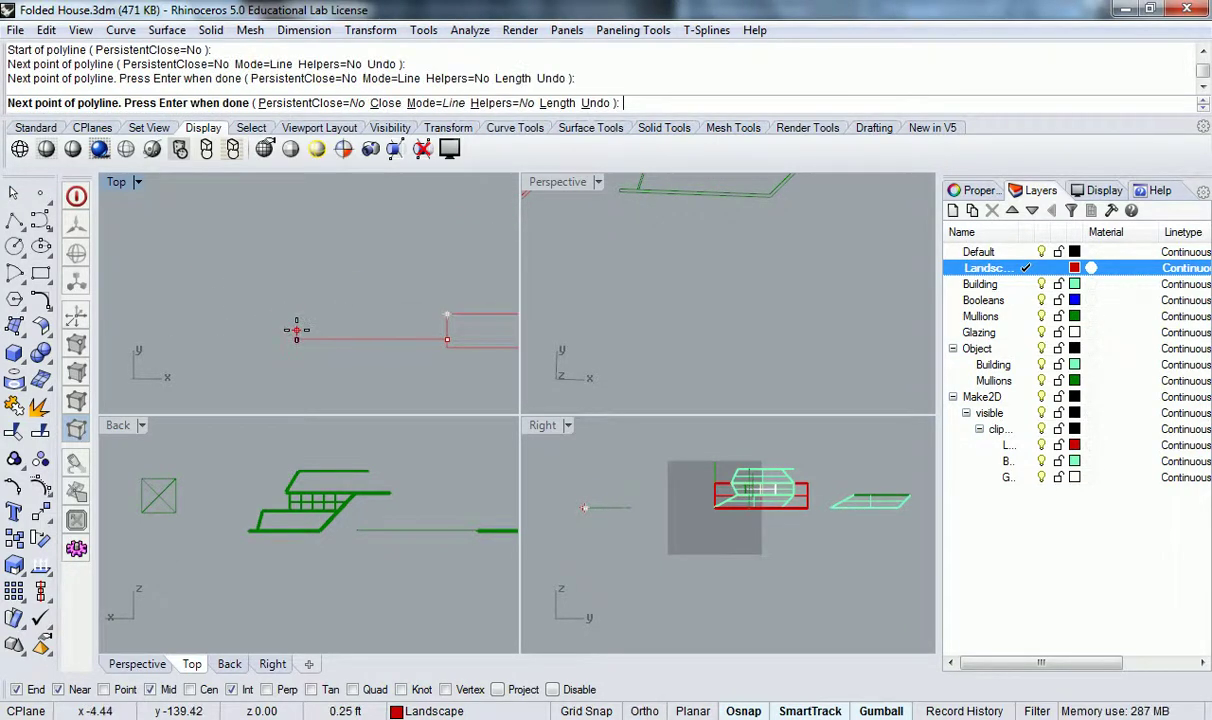
pyautogui.scroll(-2, 381, 340)
pyautogui.scroll(2, 340, 349)
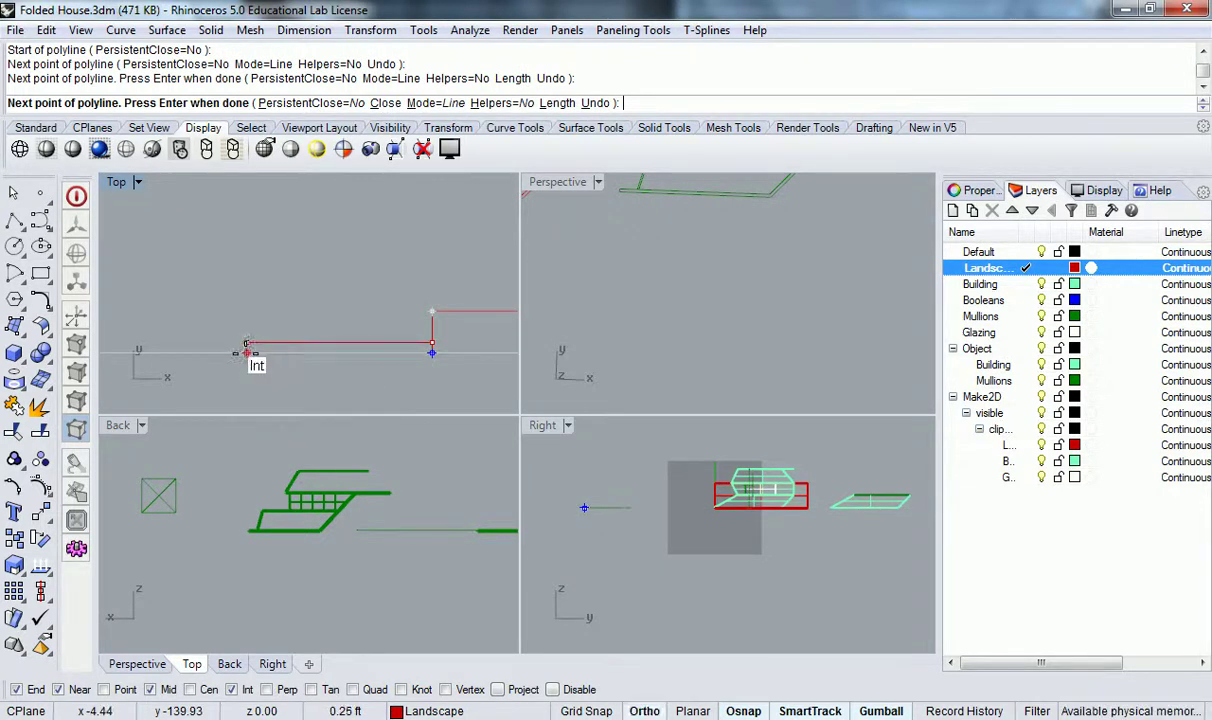
pyautogui.moveTo(240, 350); pyautogui.dragTo(322, 356, button='right')
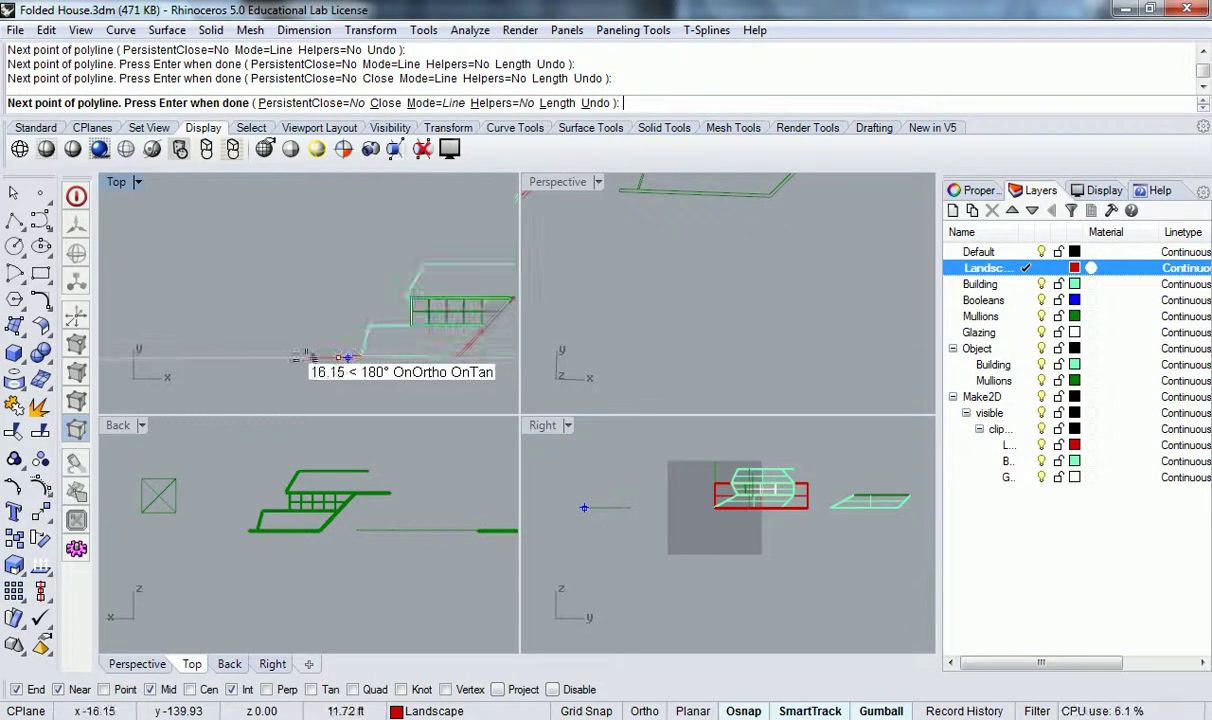
pyautogui.press('Return')
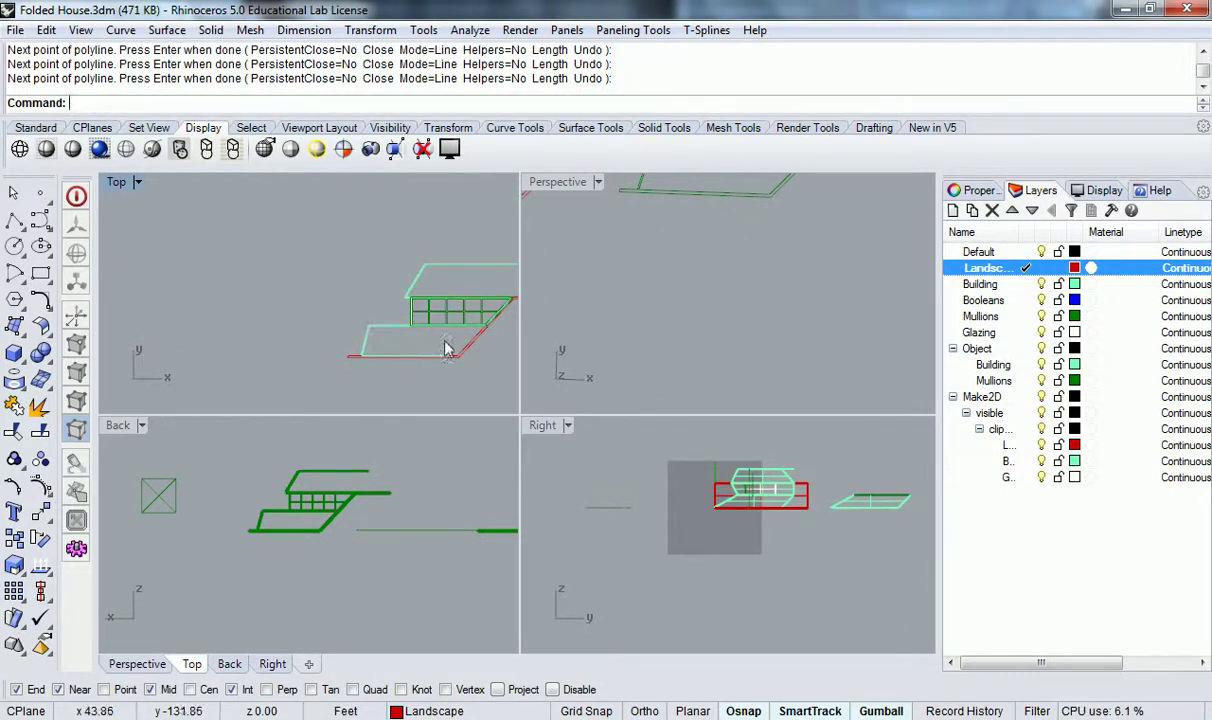
# Move the green section-curve drawing slightly down and farther along positive X in the Top view, clear of the coloured drawing, and deselect it
pyautogui.scroll(-3, 392, 330)
pyautogui.scroll(3, 338, 323)
pyautogui.scroll(2, 320, 305)
pyautogui.moveTo(319, 298); pyautogui.dragTo(253, 258, button='right')
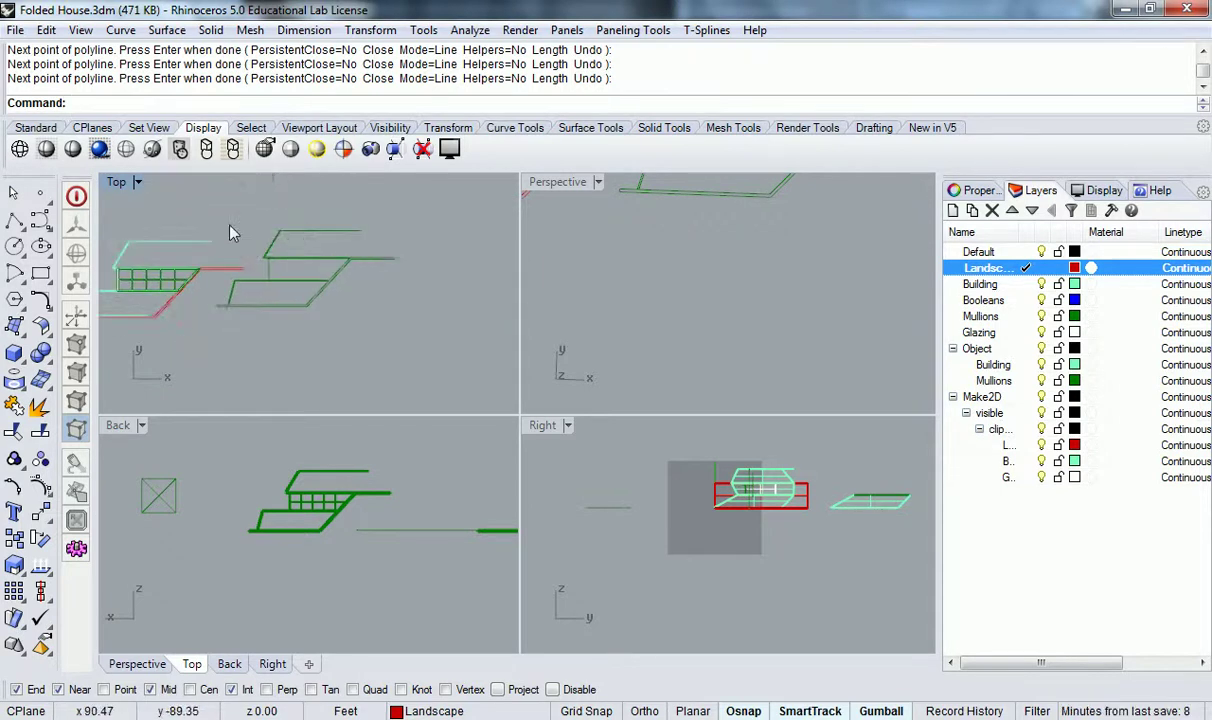
pyautogui.moveTo(265, 343); pyautogui.dragTo(195, 262)
pyautogui.scroll(-5, 224, 268)
pyautogui.moveTo(336, 218); pyautogui.dragTo(336, 241)
pyautogui.moveTo(395, 290); pyautogui.dragTo(460, 292)
pyautogui.click(285, 290)
pyautogui.scroll(-2, 311, 316)
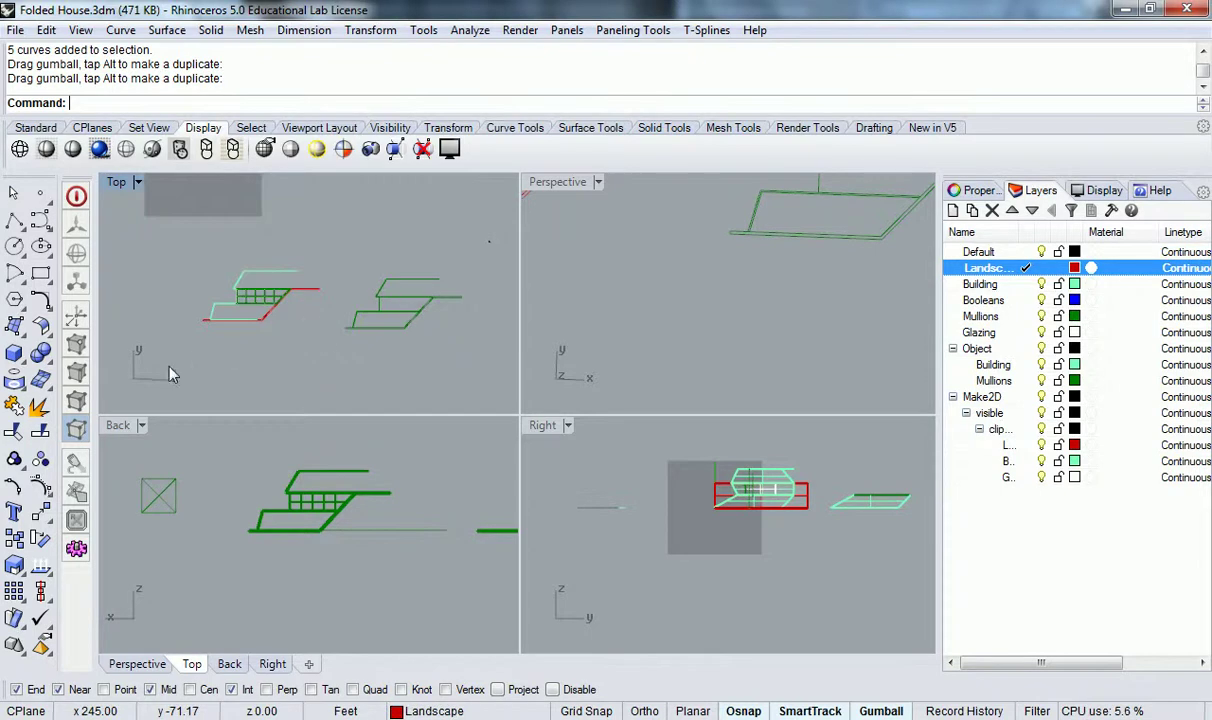
pyautogui.hotkey('ctrl', 'a')
pyautogui.write('Exp')
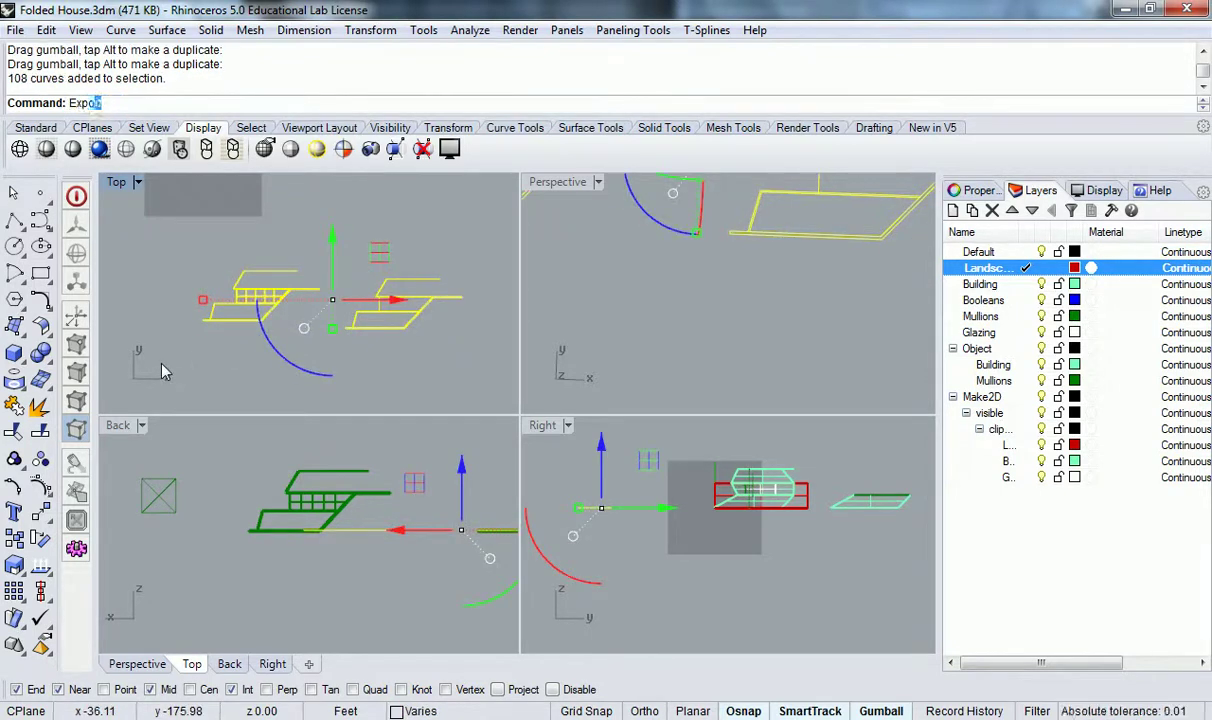
pyautogui.write('ortsele')
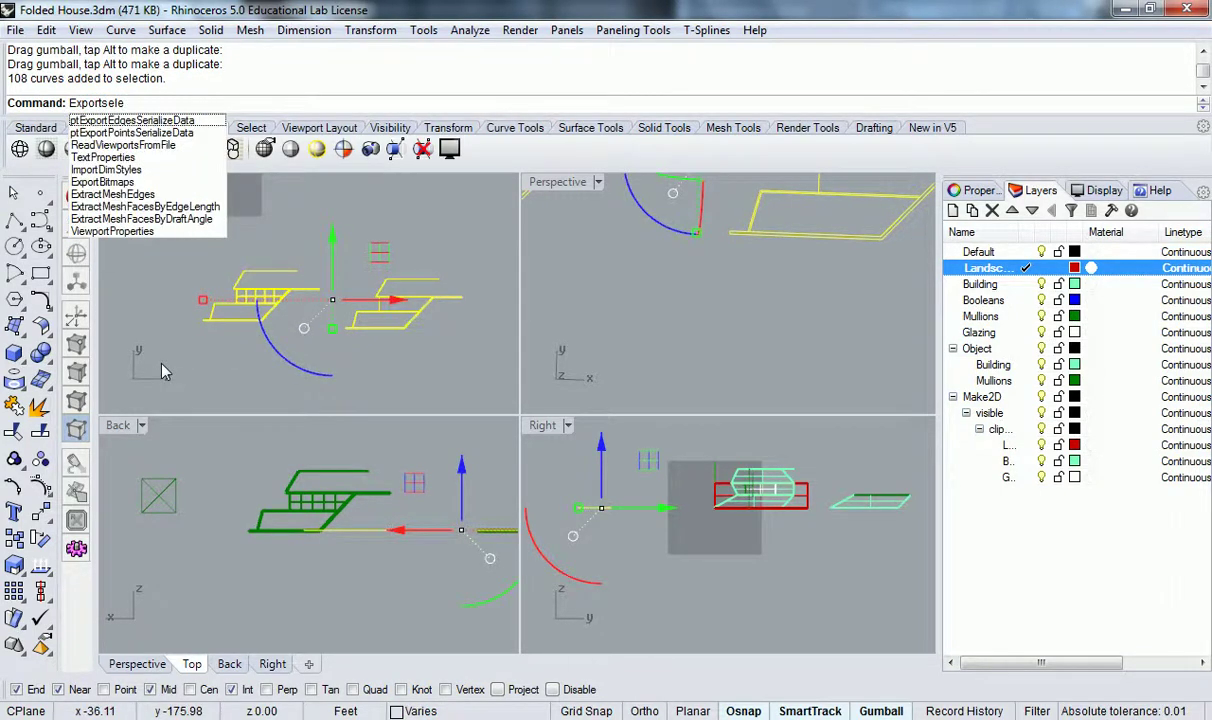
pyautogui.write('cted')
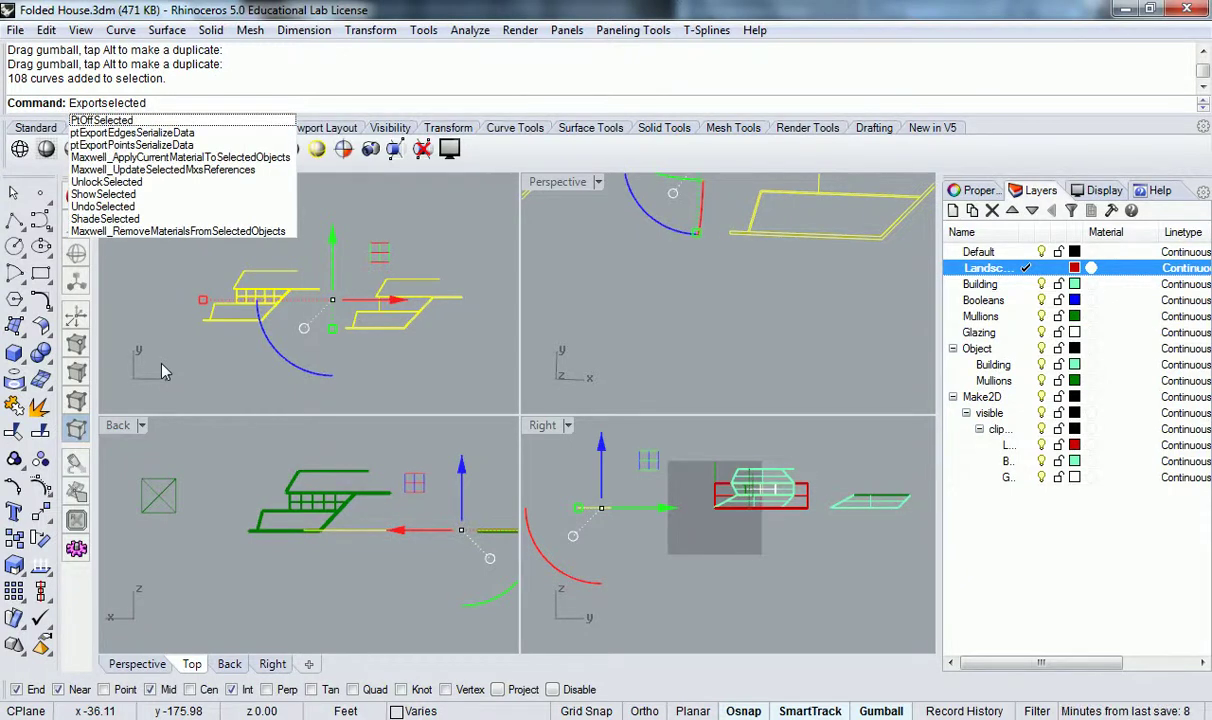
pyautogui.press('Escape')
pyautogui.press('Escape')
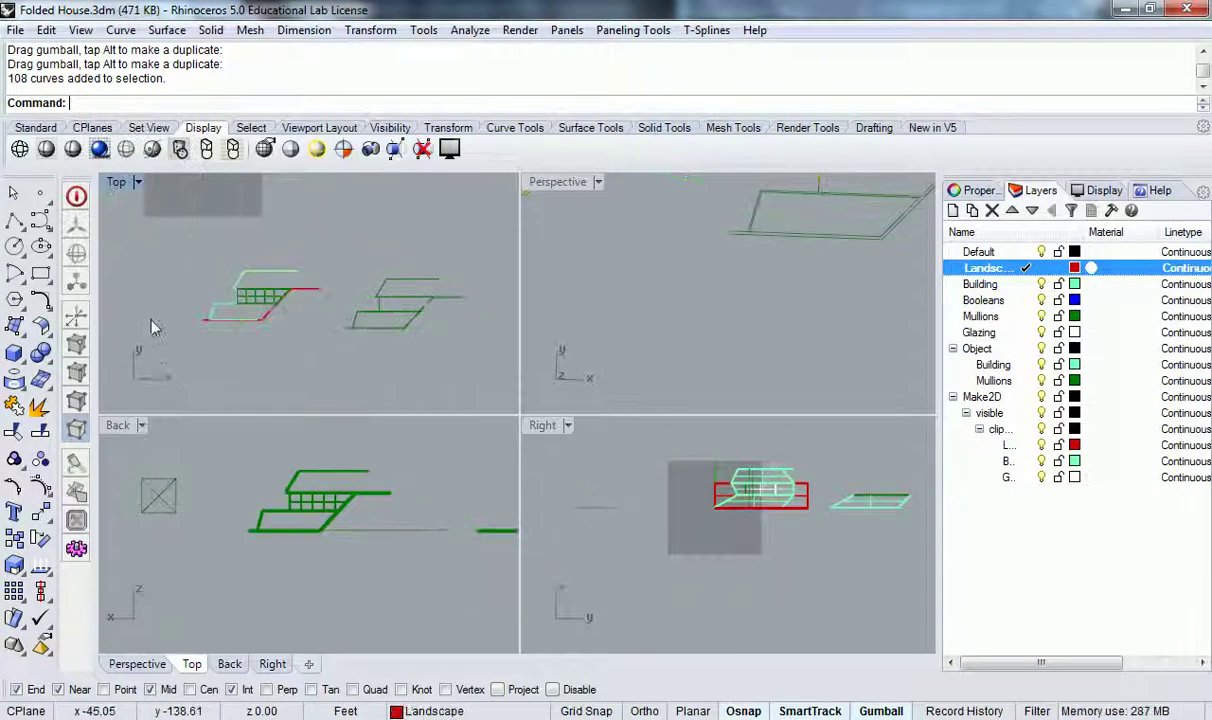
# Export both 2D section drawings as a Rhino 5 3D Models file named test1 in the Folded Planes Terminal folder
pyautogui.hotkey('ctrl', 'a')
pyautogui.click(15, 31)
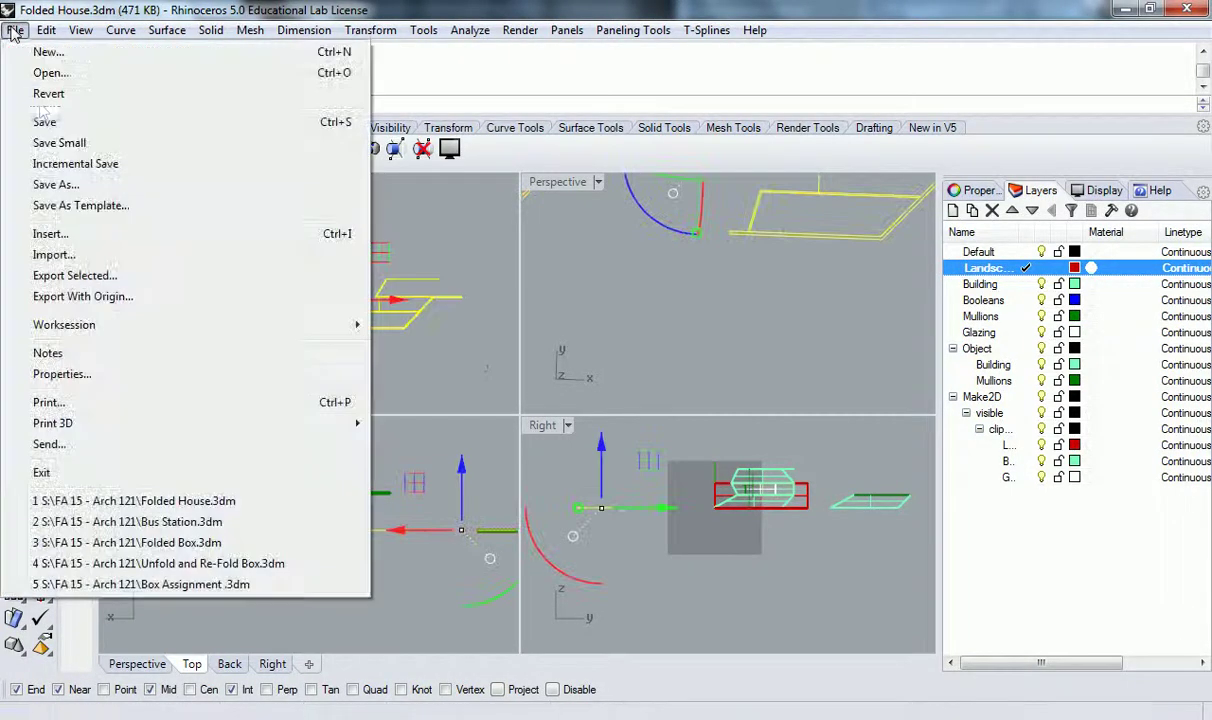
pyautogui.click(150, 275)
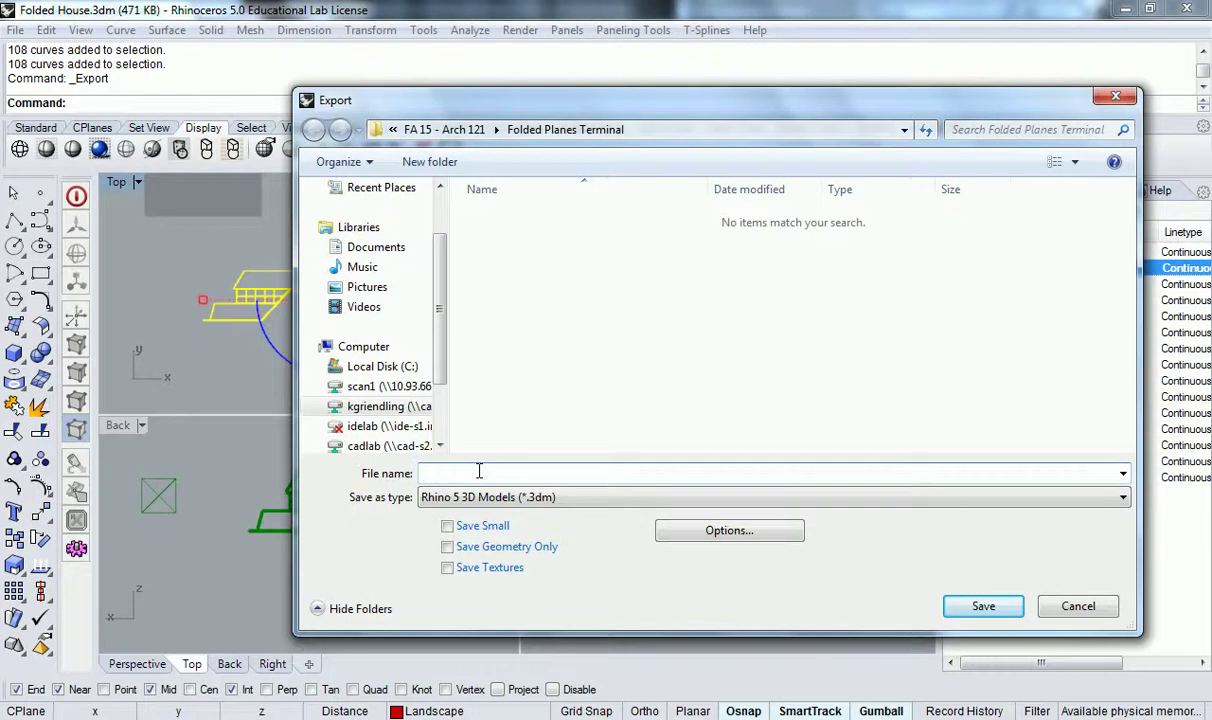
pyautogui.write('test1')
pyautogui.press('Return')
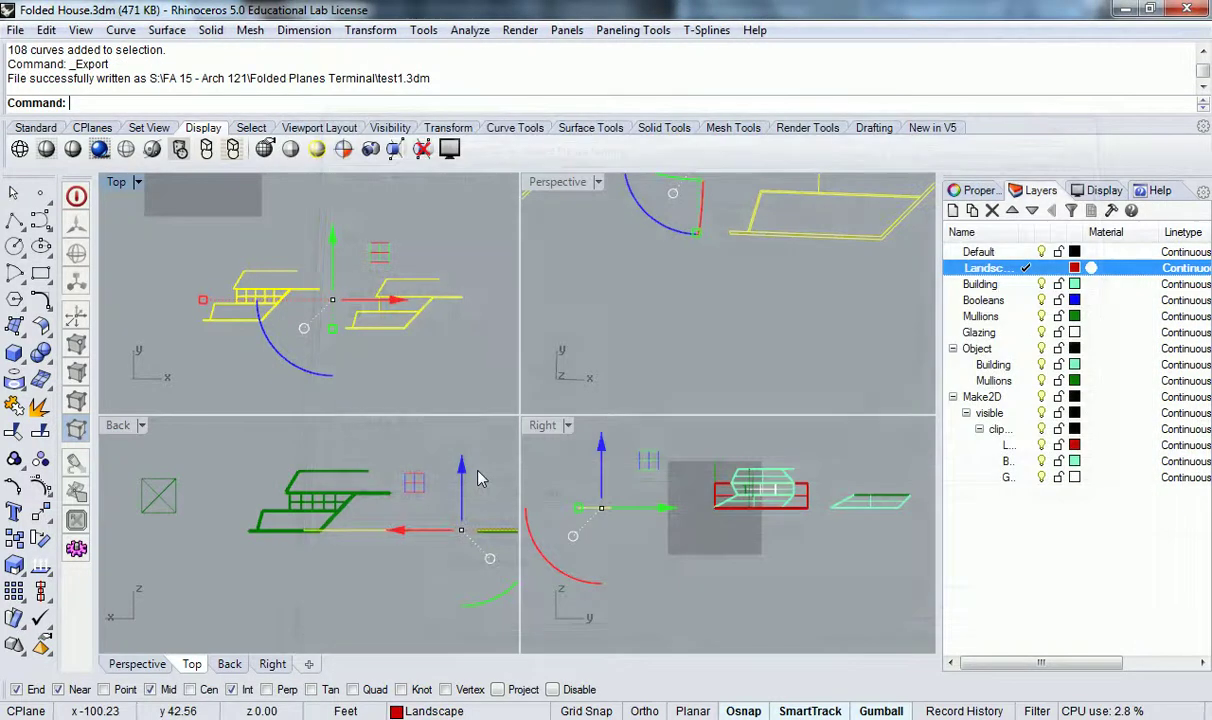
# Export the same selected 2D drawings in AutoCAD Drawing (*.dwg) format as test1
pyautogui.click(15, 30)
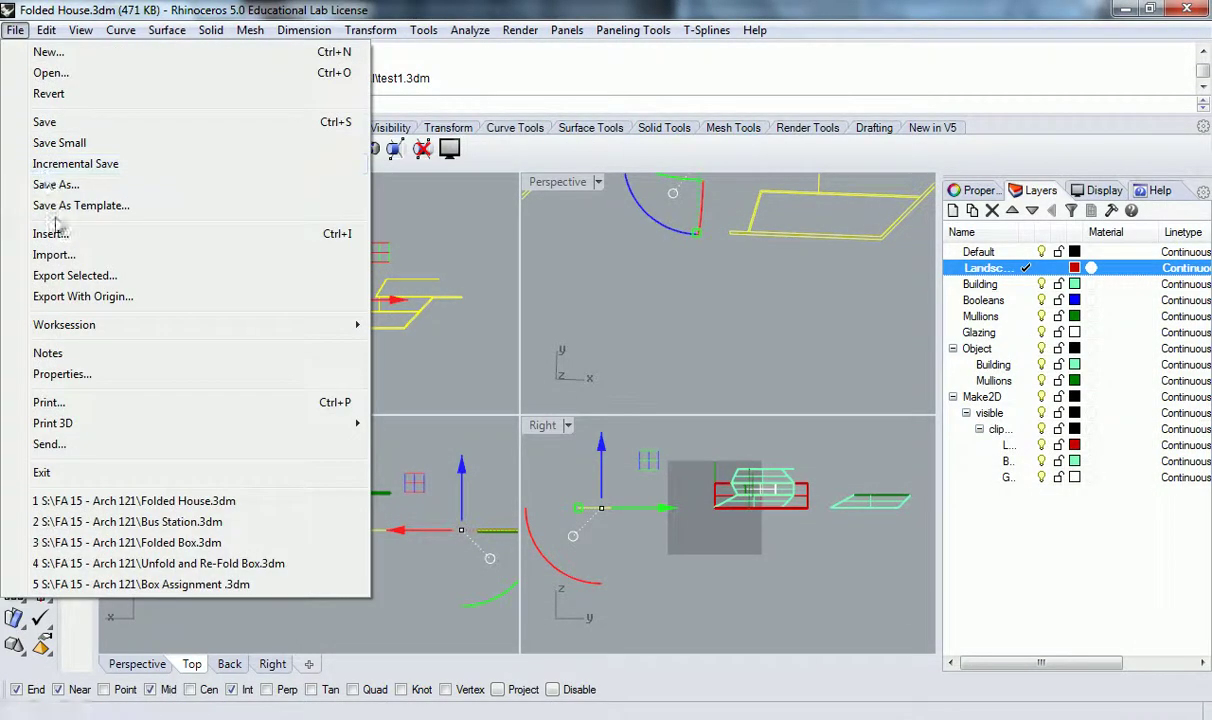
pyautogui.click(100, 274)
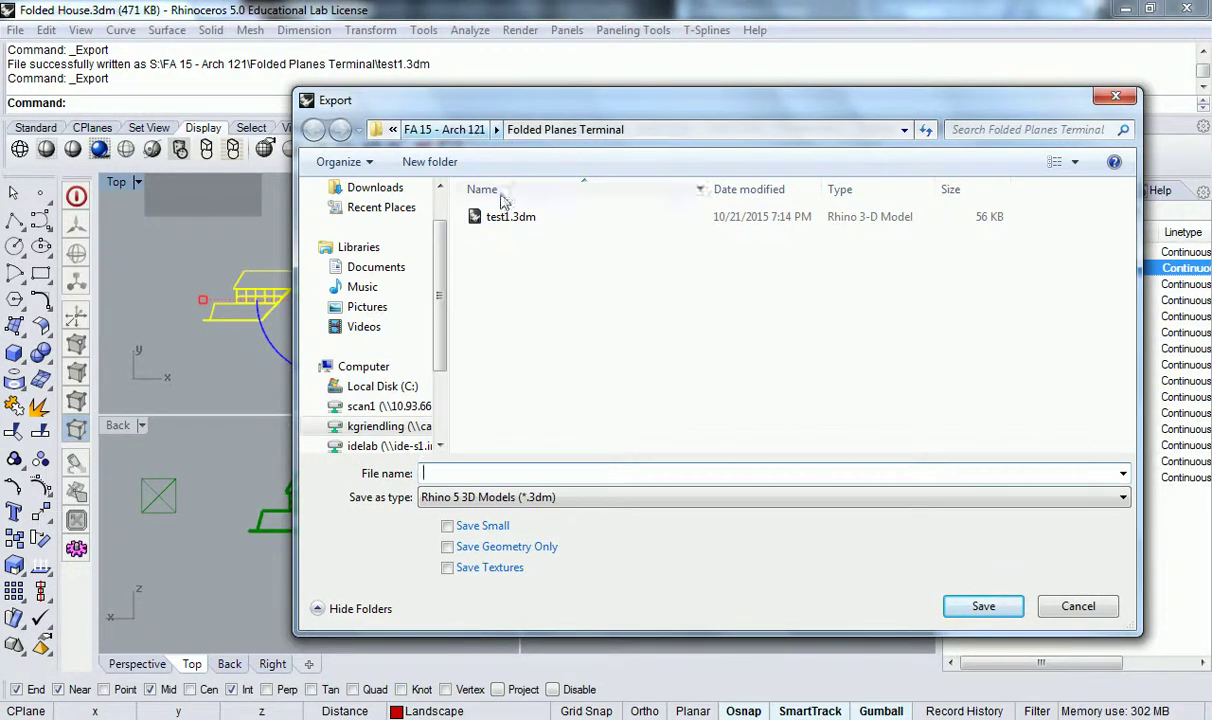
pyautogui.click(495, 497)
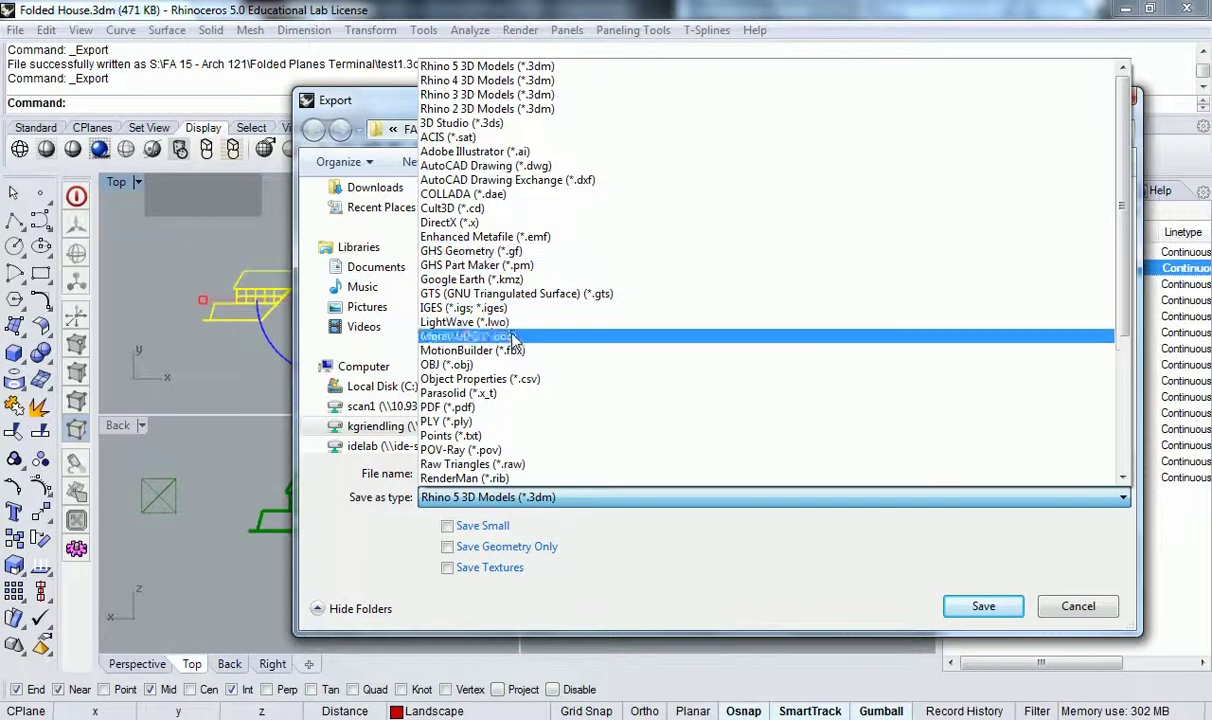
pyautogui.click(450, 166)
pyautogui.click(519, 472)
pyautogui.write('tet')
pyautogui.write('t')
pyautogui.write('1')
pyautogui.press('Return')
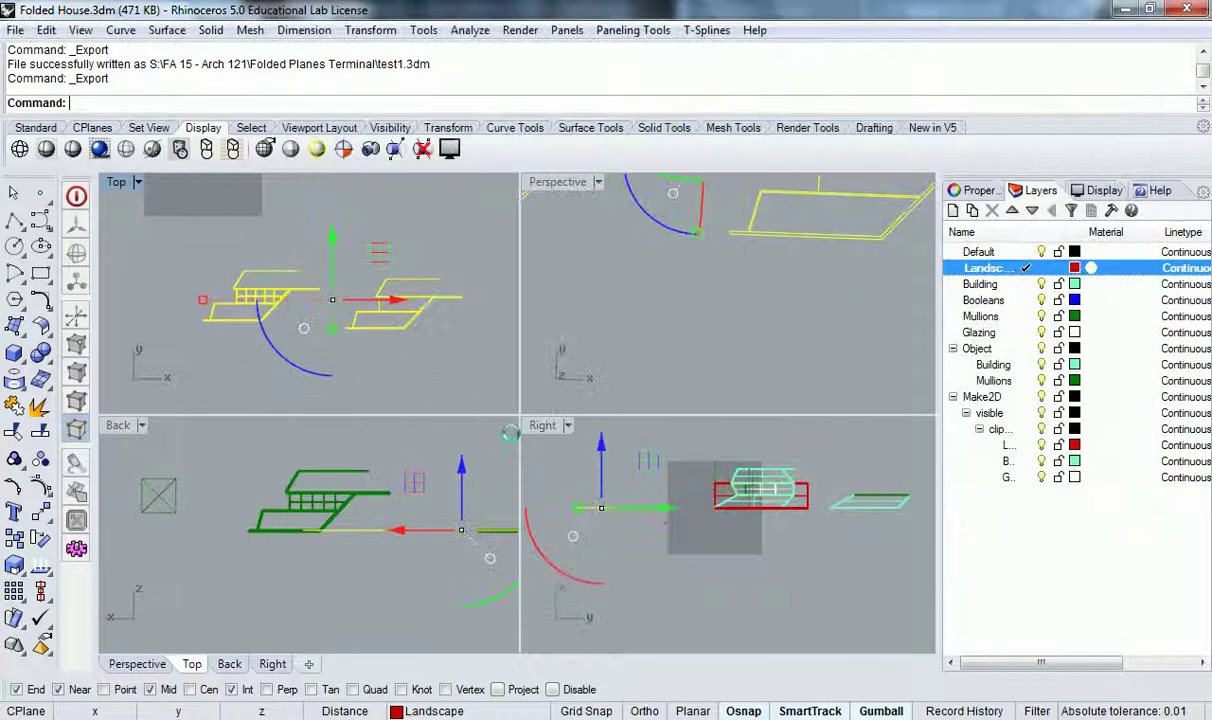